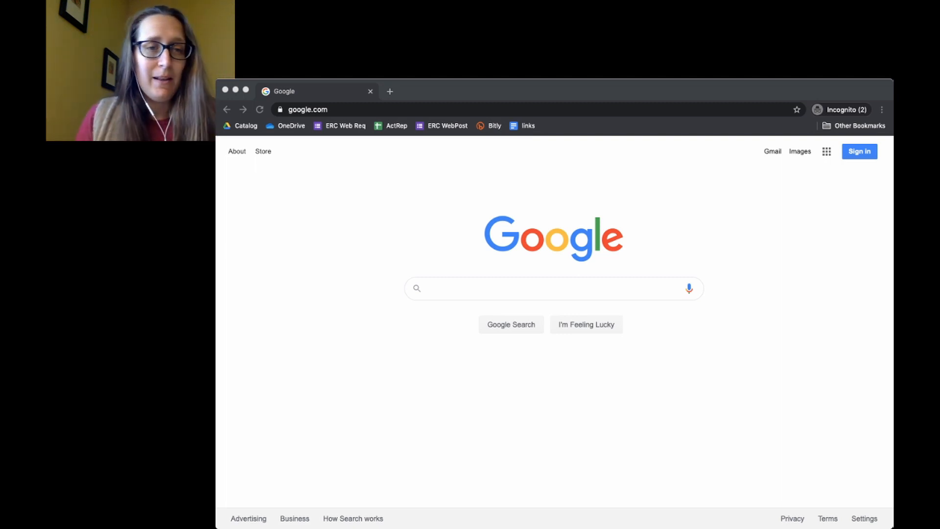
# - From the Google sign-in page, start creating a new account for personal use
pyautogui.click(429, 288)
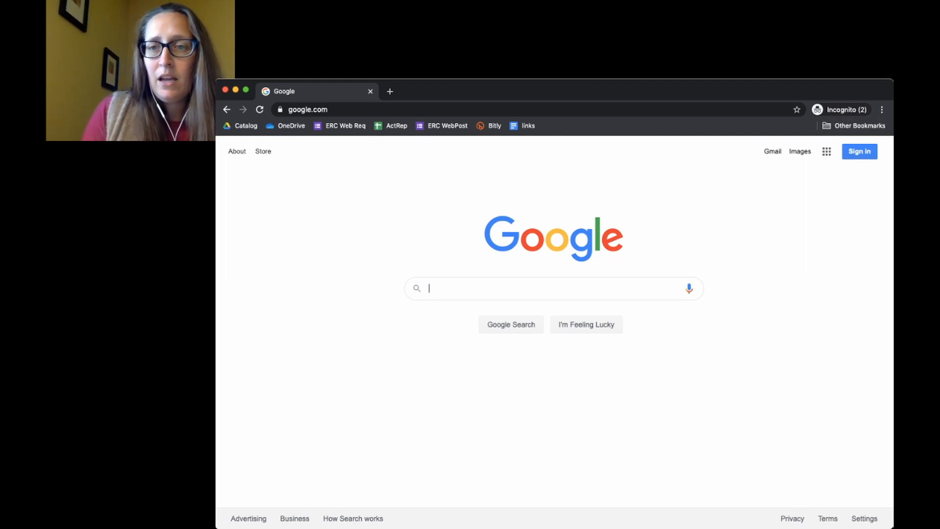
pyautogui.press('super+r')
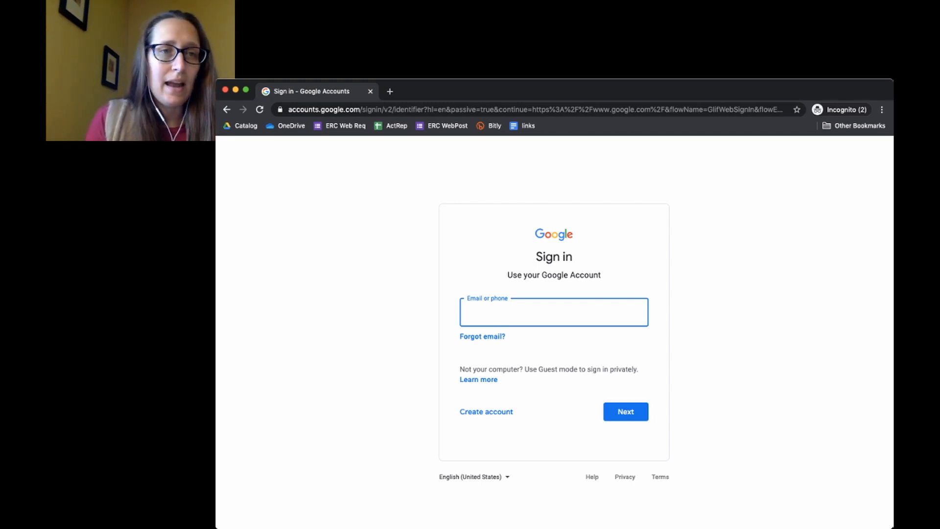
pyautogui.click(487, 411)
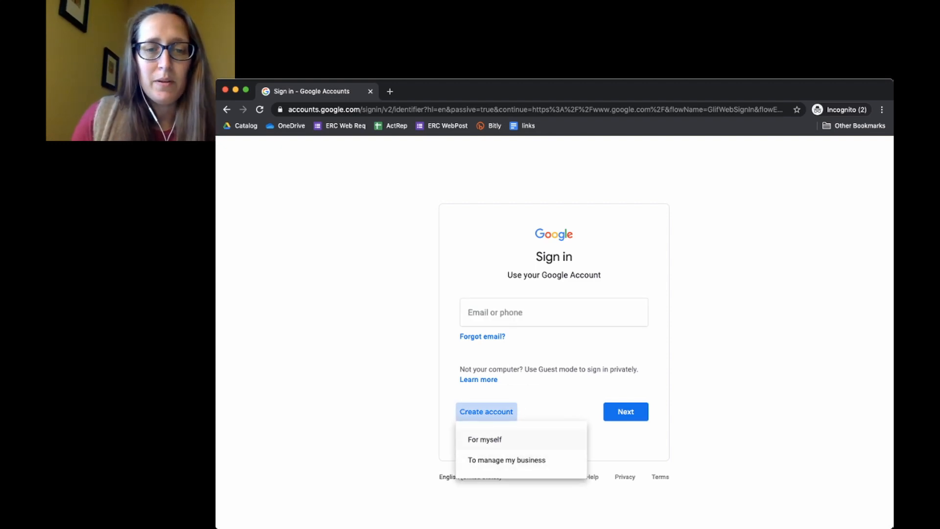
pyautogui.click(485, 439)
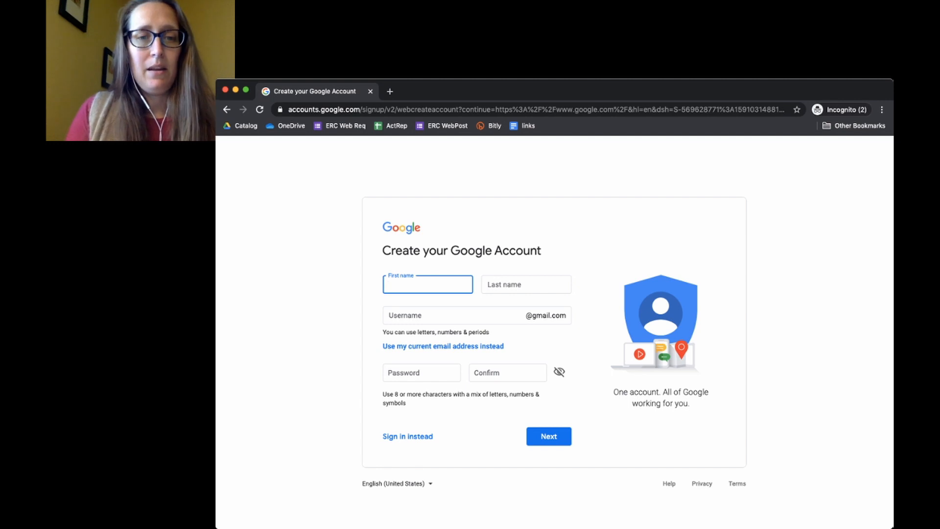
# - Enter the first name, last name and desired username in the sign-up form
pyautogui.press('Tab')
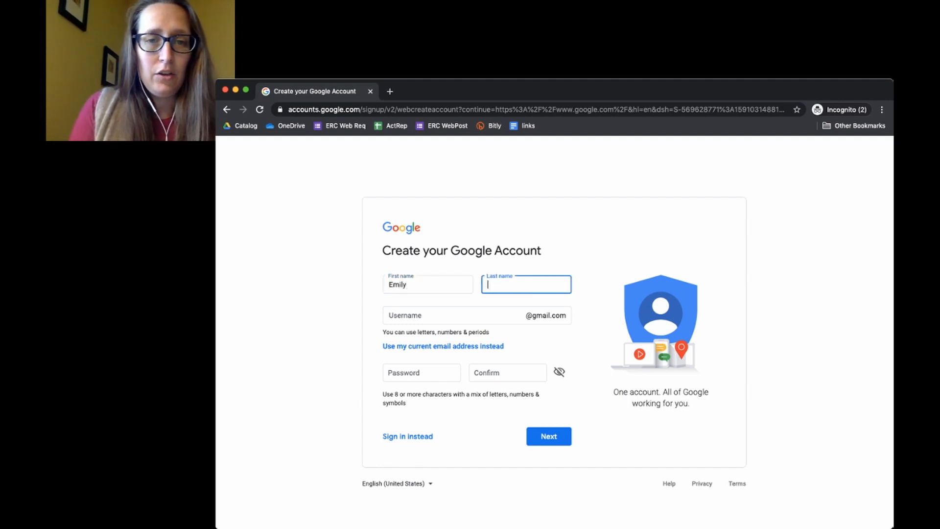
pyautogui.press('Tab')
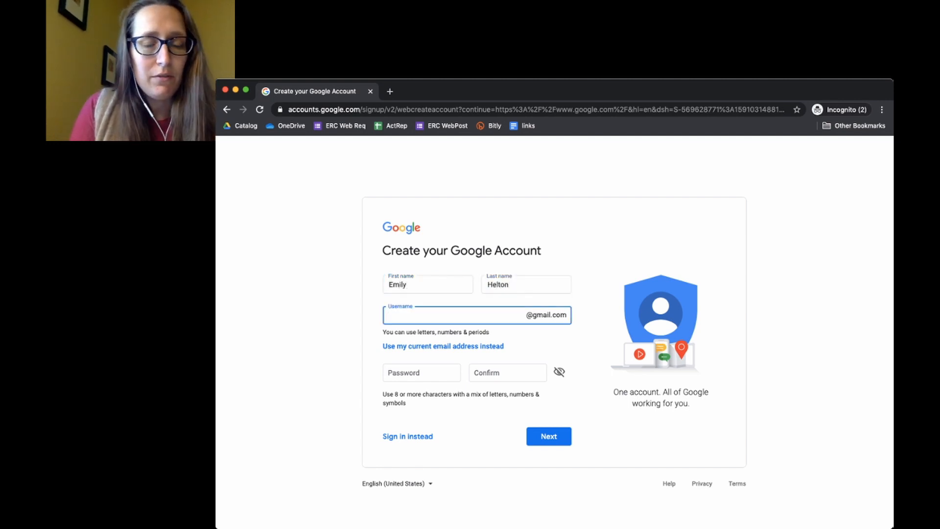
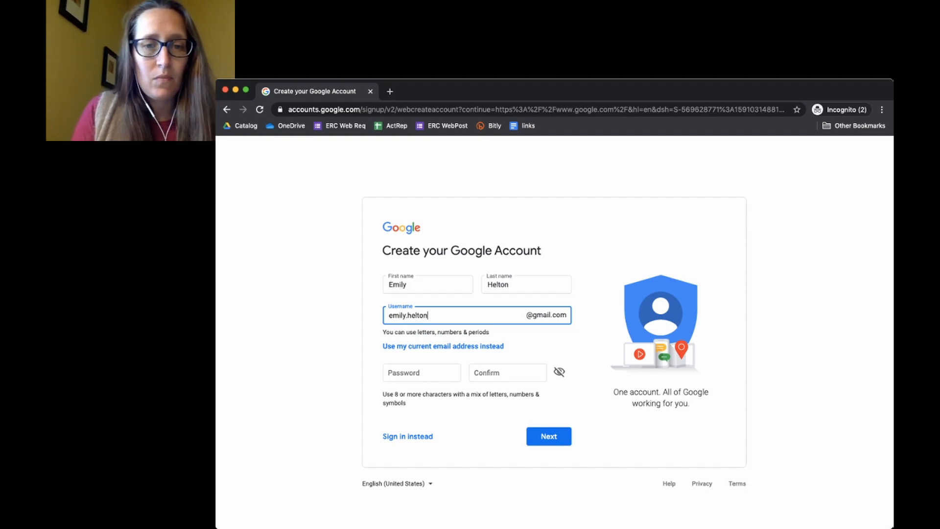
# - Set and confirm the account password, then submit with a suggested available username
pyautogui.press('Tab')
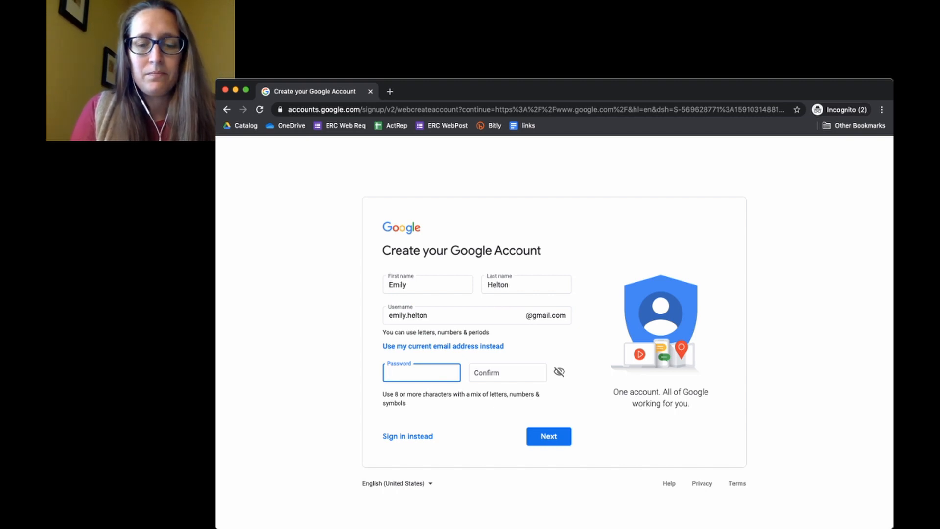
pyautogui.write('•••••')
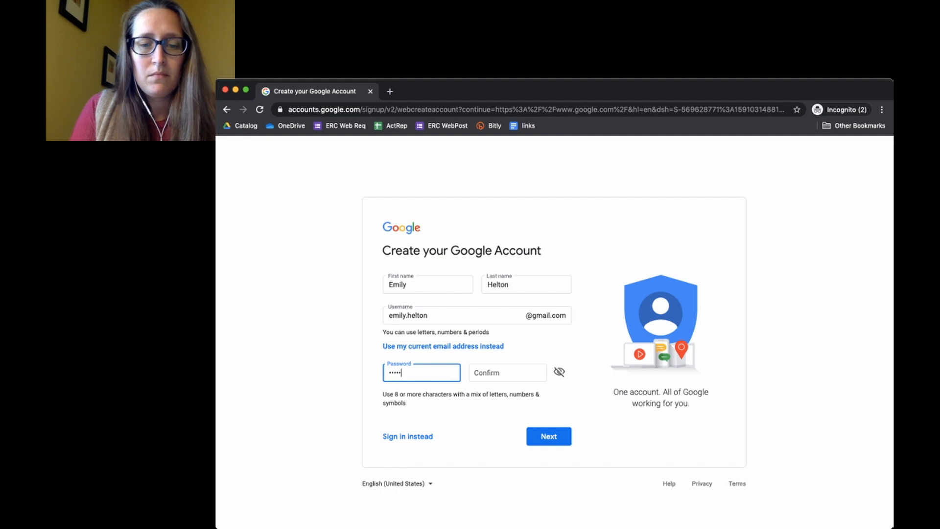
pyautogui.press('BackSpace')
pyautogui.press('BackSpace')
pyautogui.press('BackSpace')
pyautogui.press('BackSpace')
pyautogui.write('•••••')
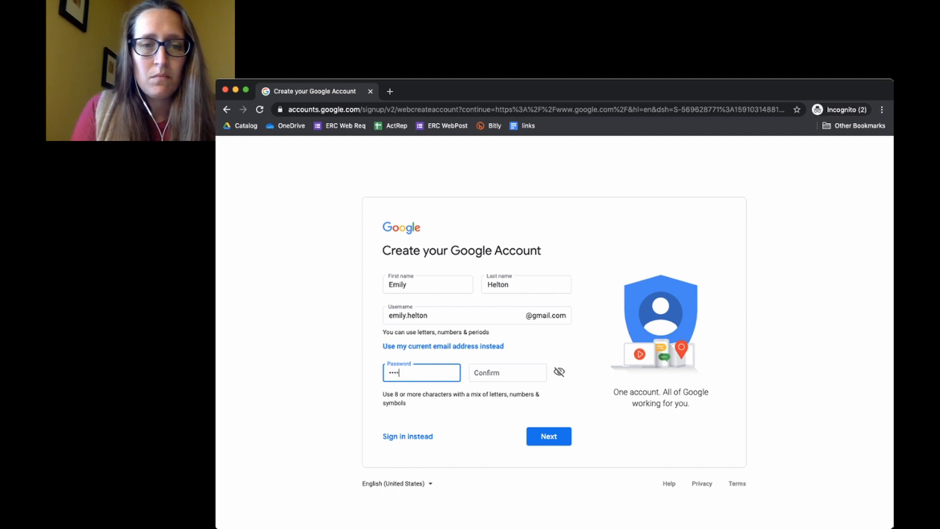
pyautogui.write('•••••••')
pyautogui.press('Tab')
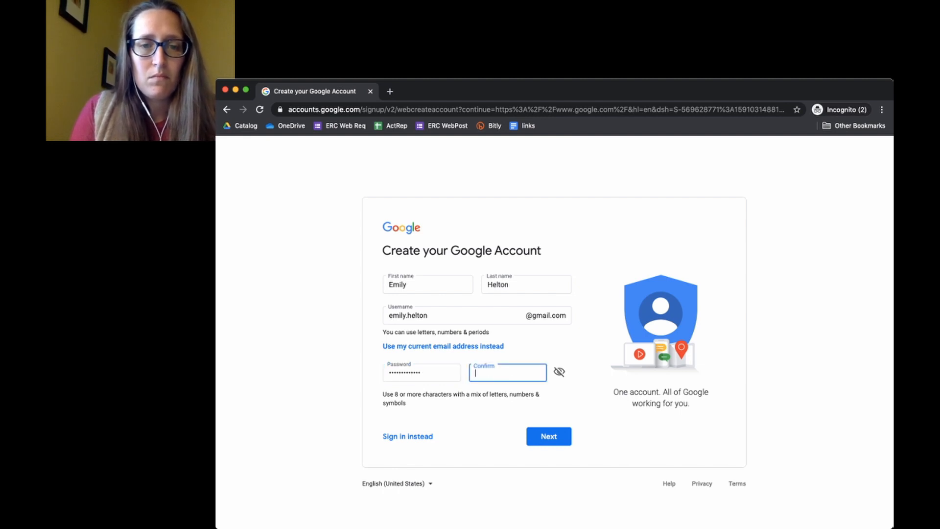
pyautogui.write('•••••••••••••')
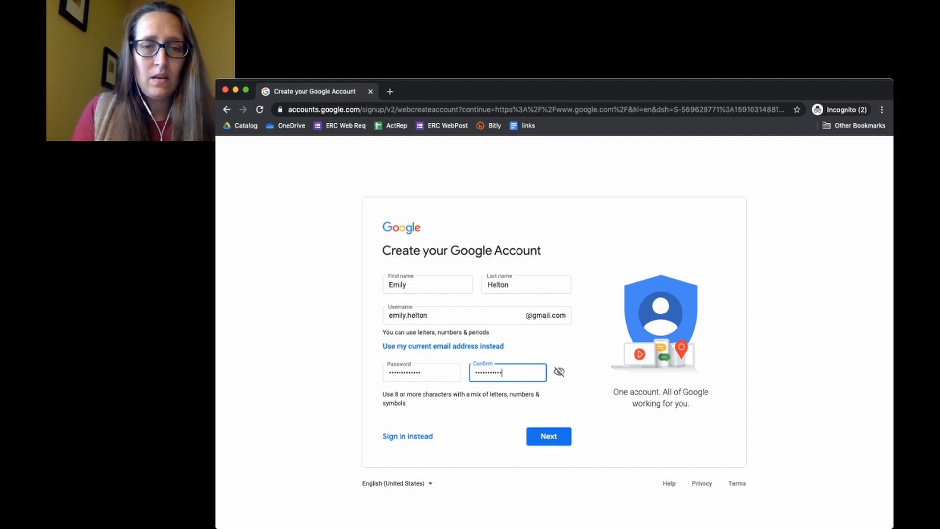
pyautogui.click(535, 437)
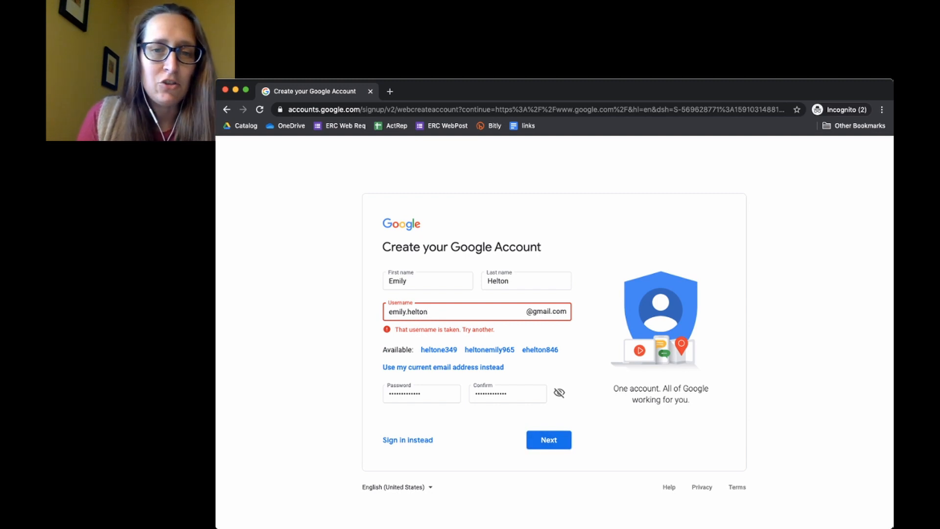
pyautogui.click(540, 350)
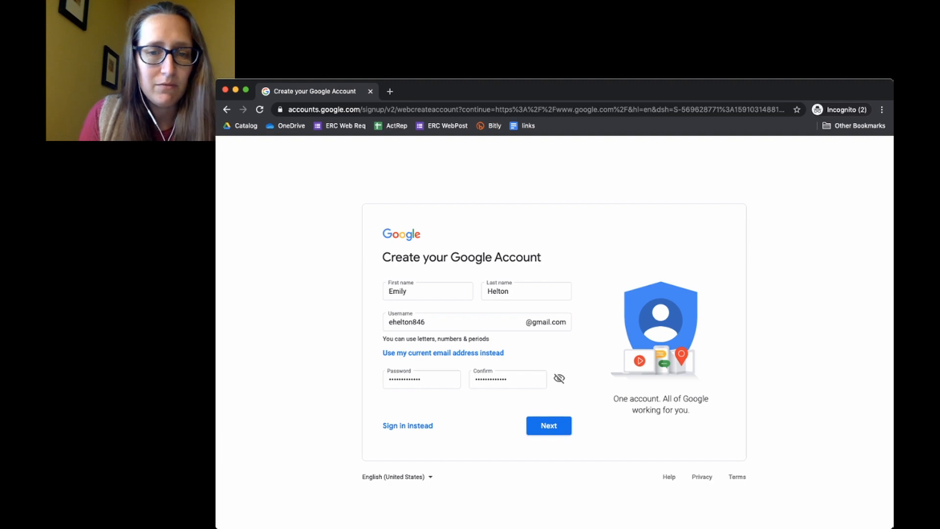
pyautogui.click(549, 425)
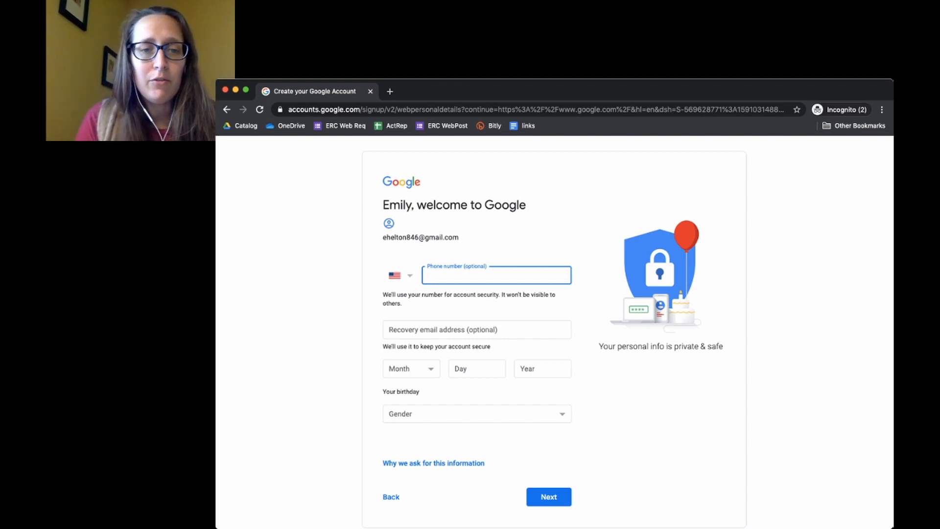
# - Enter birthday January 1, 1957 and gender Rather not say, then submit
pyautogui.click(411, 369)
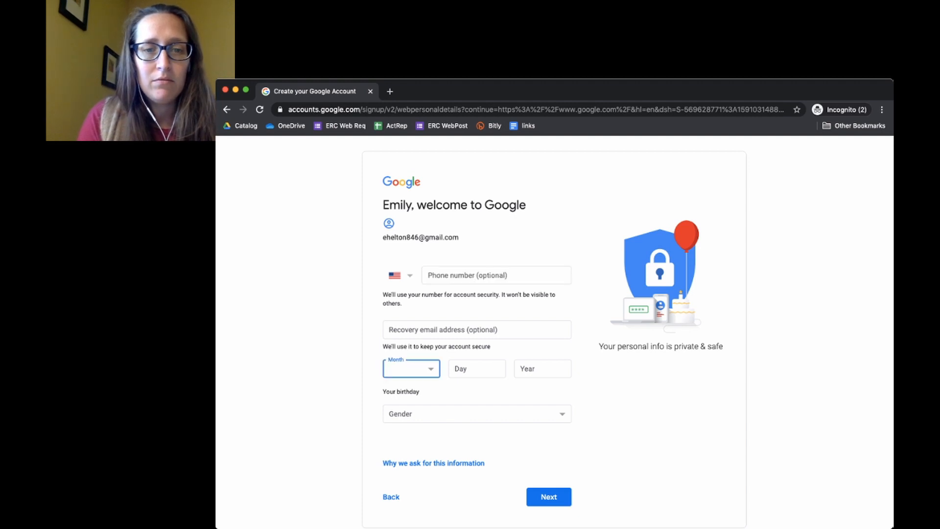
pyautogui.press('j')
pyautogui.press('Tab')
pyautogui.write('1')
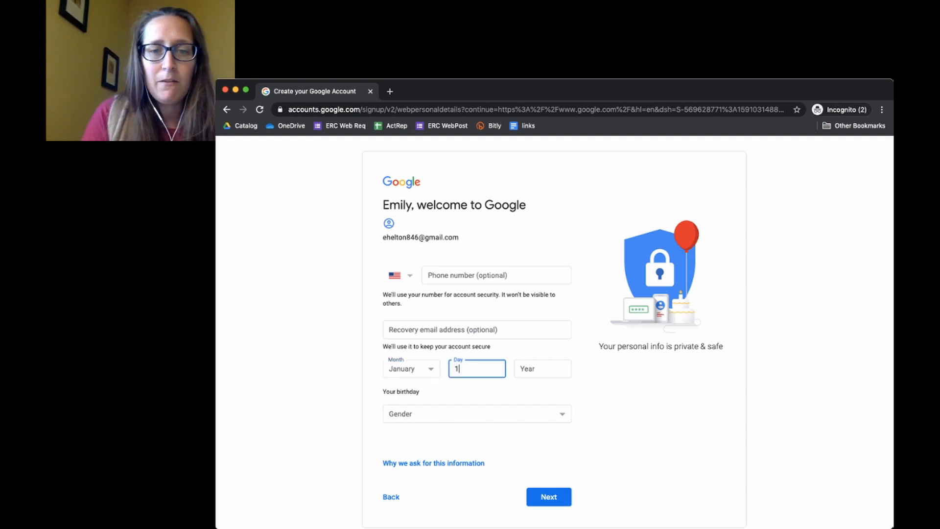
pyautogui.press('Tab')
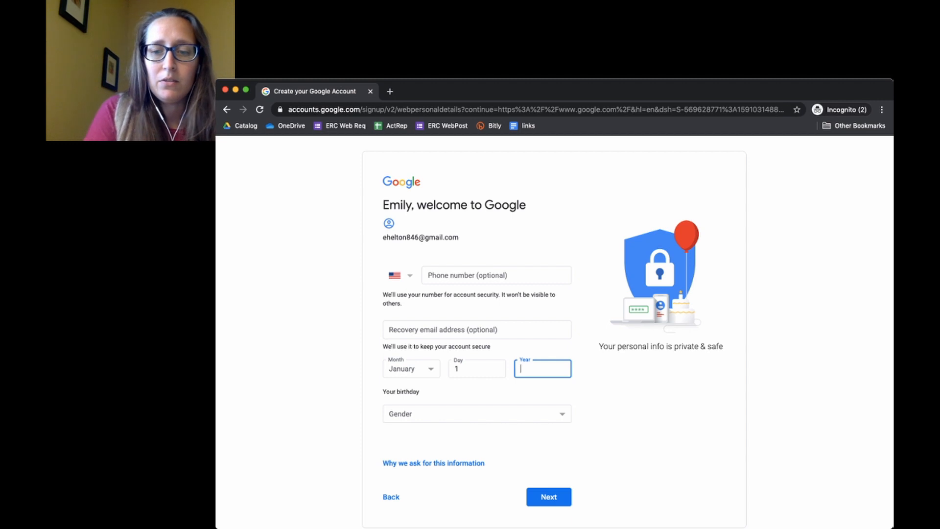
pyautogui.write('19')
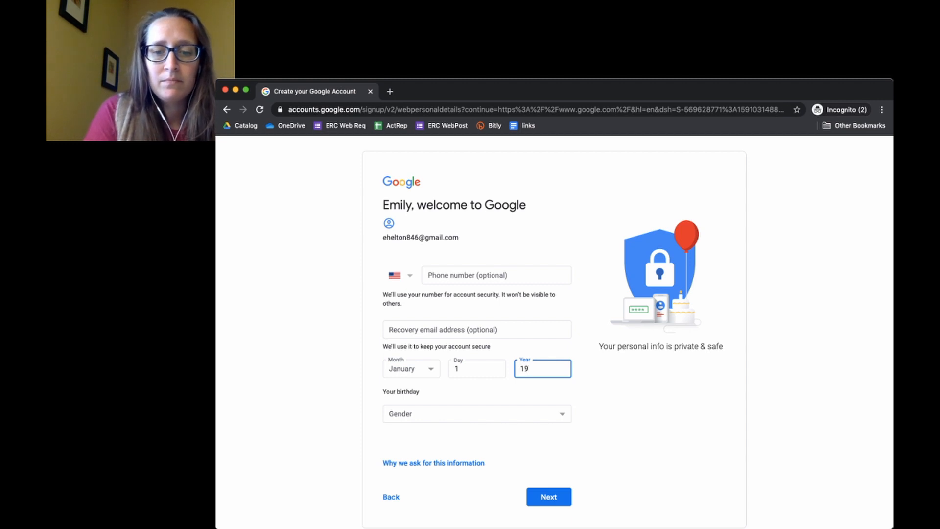
pyautogui.write('57')
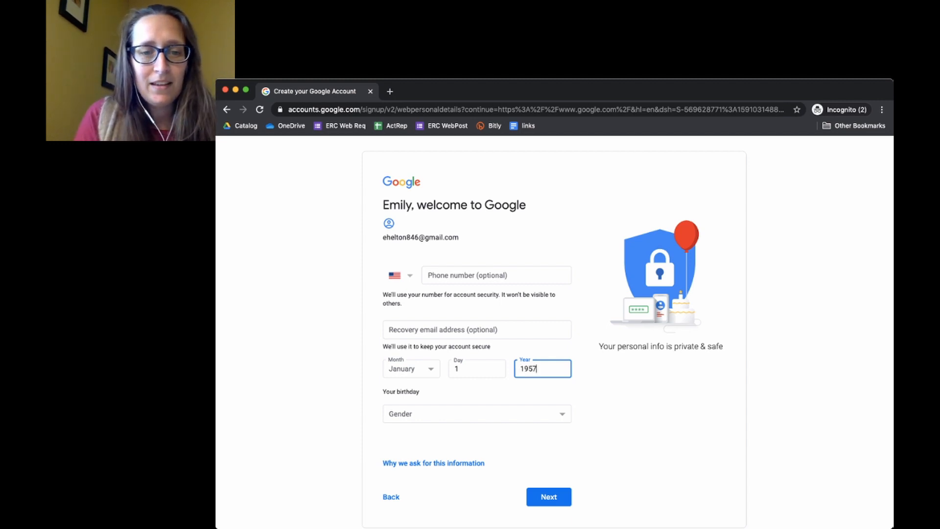
pyautogui.press('Tab')
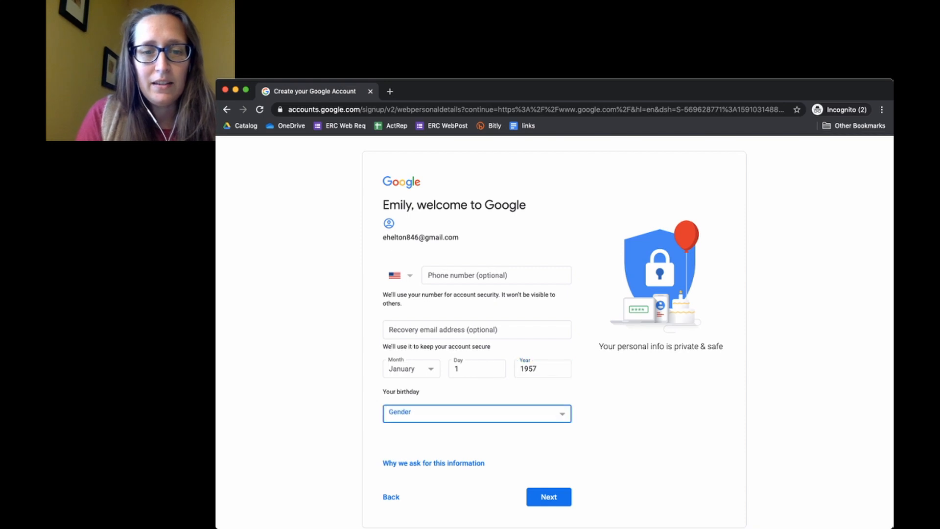
pyautogui.press('r')
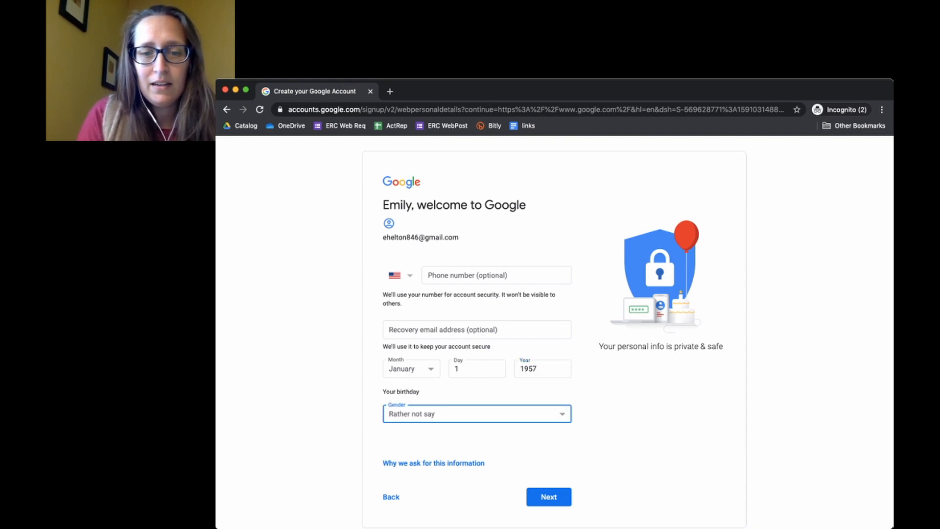
pyautogui.click(548, 497)
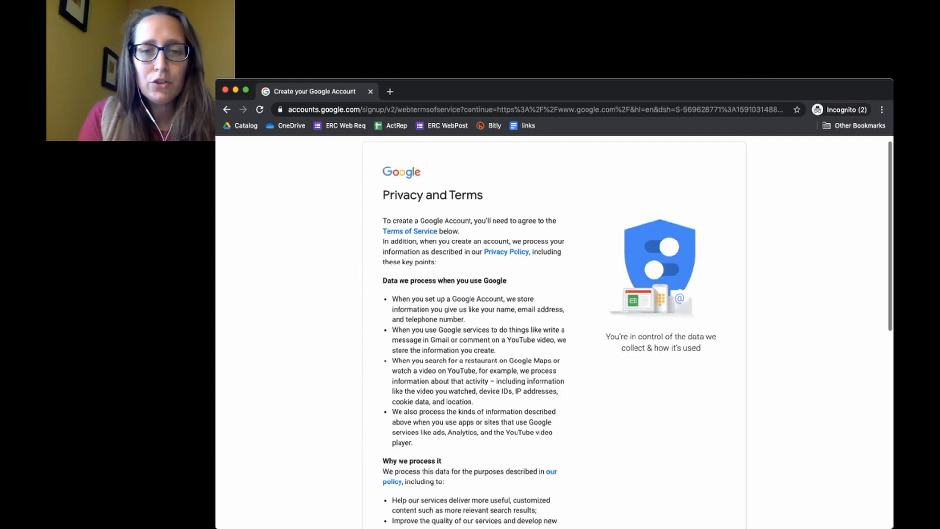
# - Agree to the Privacy and Terms to finish creating the account
pyautogui.scroll(-15, 554, 326)
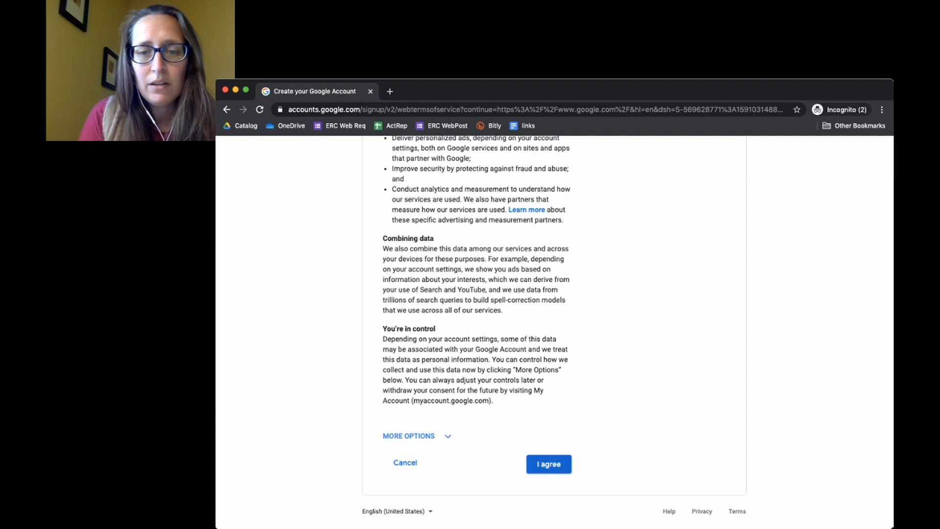
pyautogui.click(548, 464)
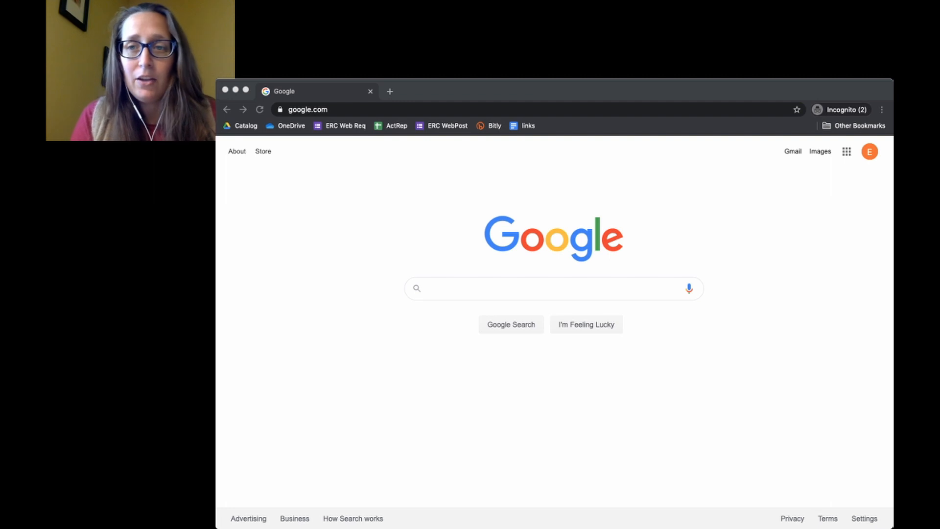
# - Go to Google Drive through the Google apps grid
pyautogui.click(429, 289)
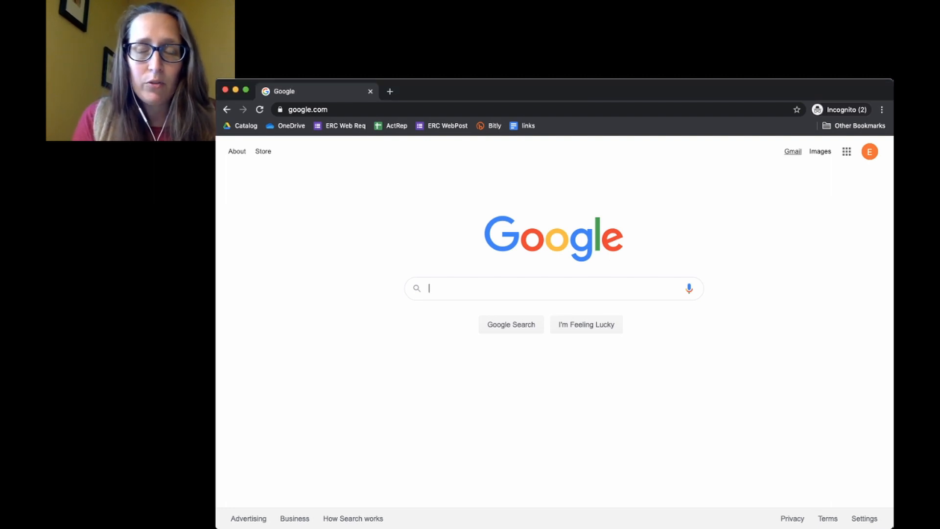
pyautogui.click(847, 152)
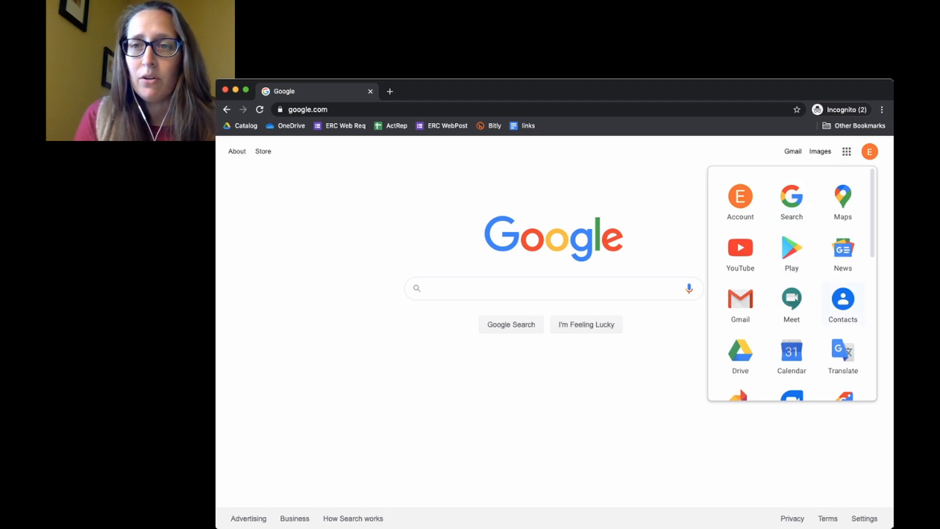
pyautogui.click(847, 152)
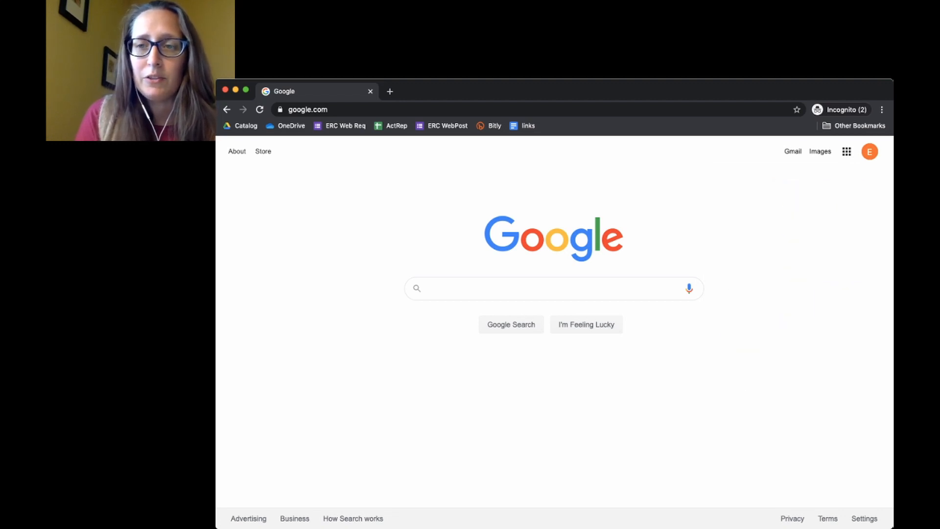
pyautogui.click(847, 151)
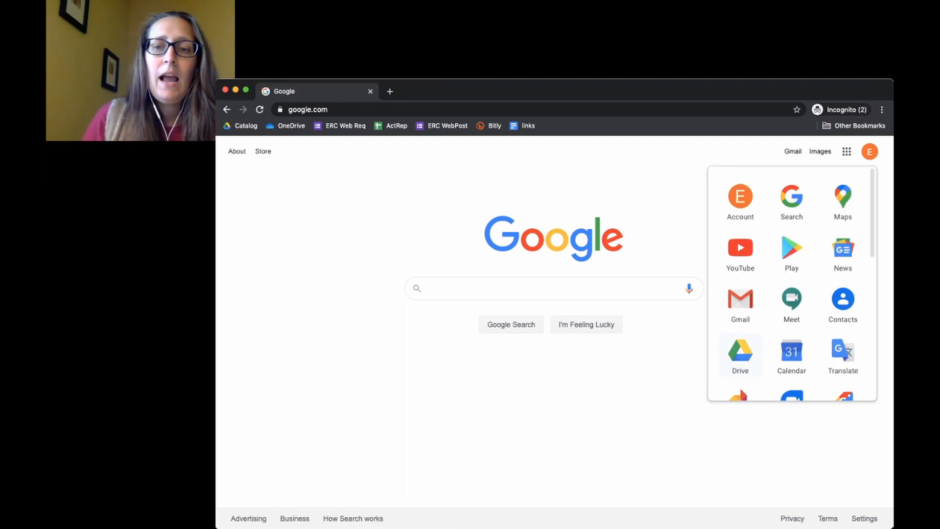
pyautogui.click(740, 353)
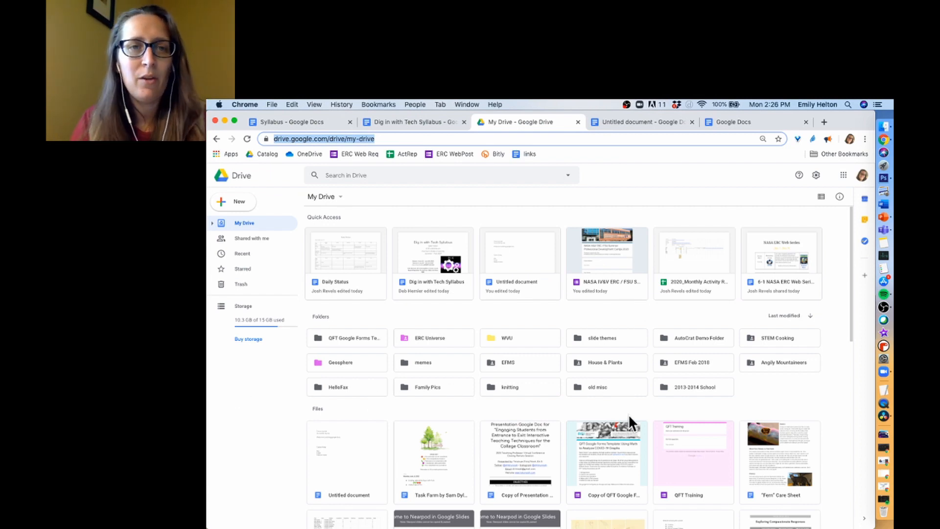
# - Look through Drive's New menu, then switch to the Untitled document tab
pyautogui.click(231, 201)
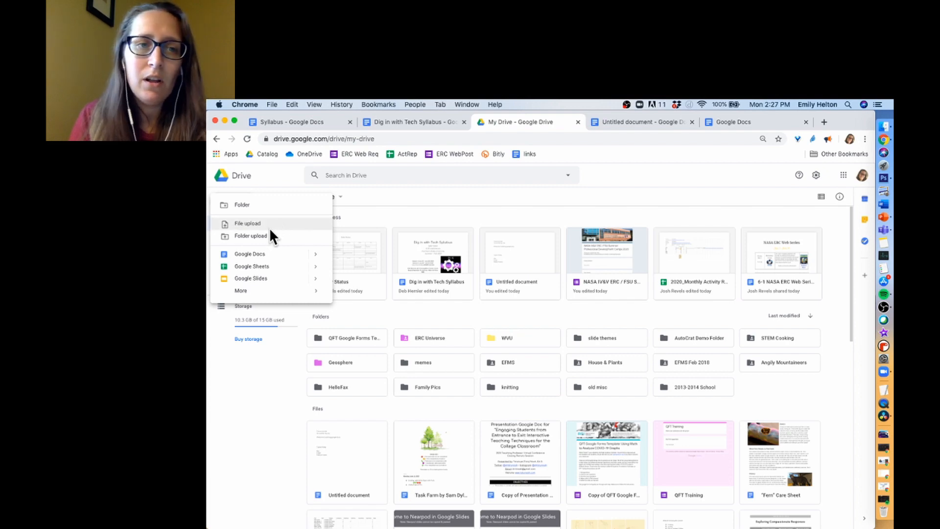
pyautogui.click(378, 209)
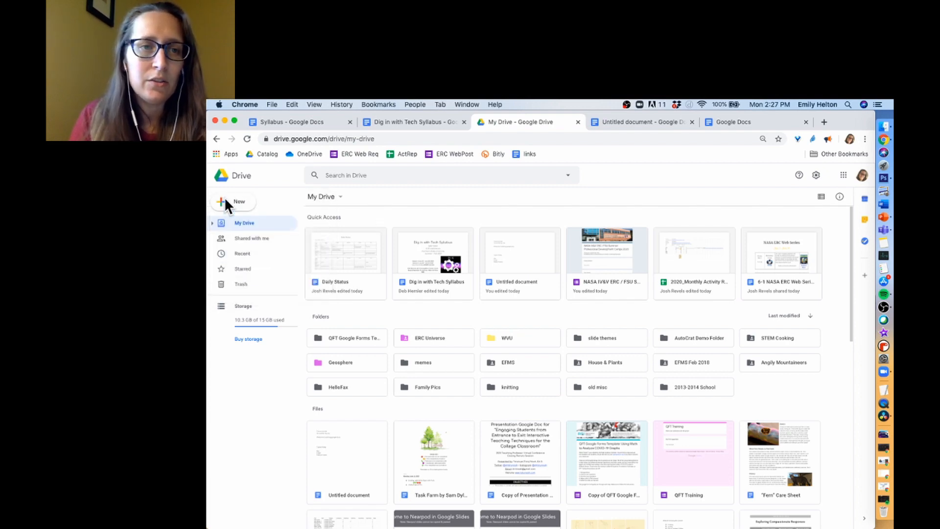
pyautogui.click(244, 200)
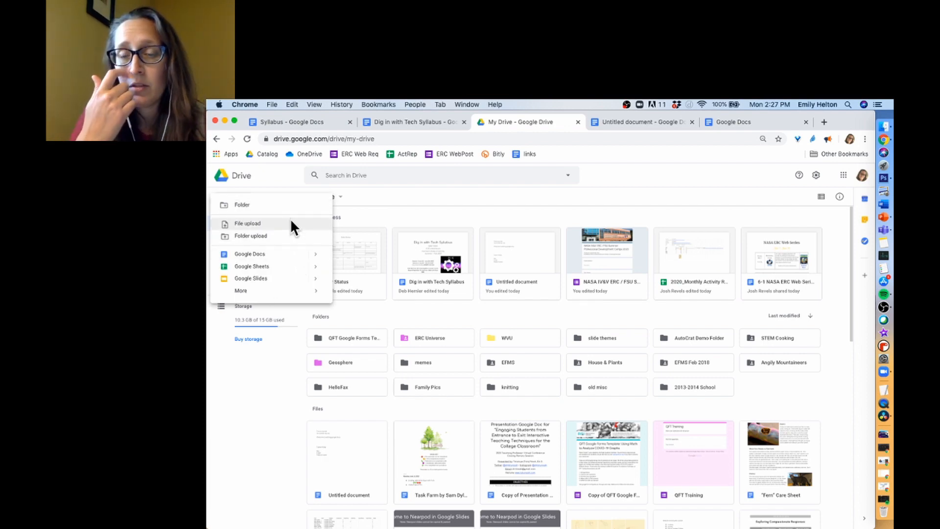
pyautogui.click(642, 121)
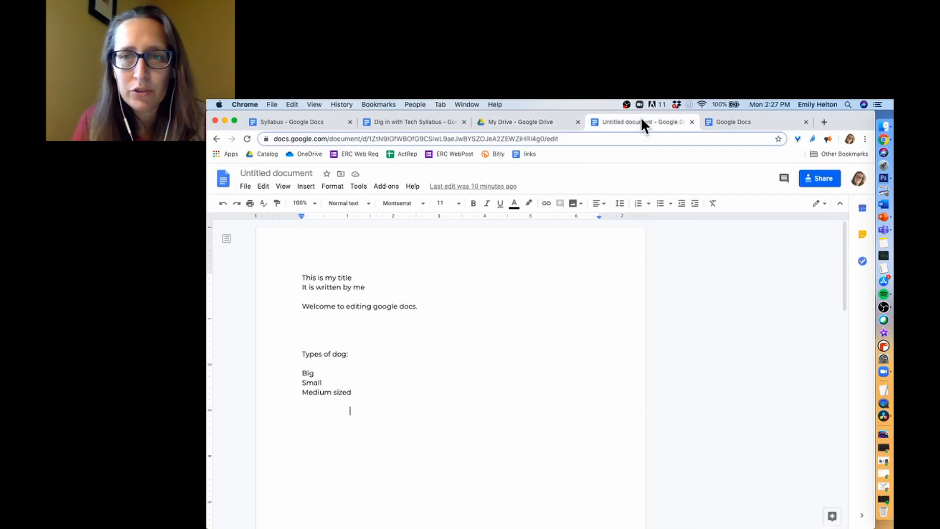
# - Close the extra Docs tab and search 'google docs' in a new tab
pyautogui.click(806, 122)
pyautogui.click(710, 122)
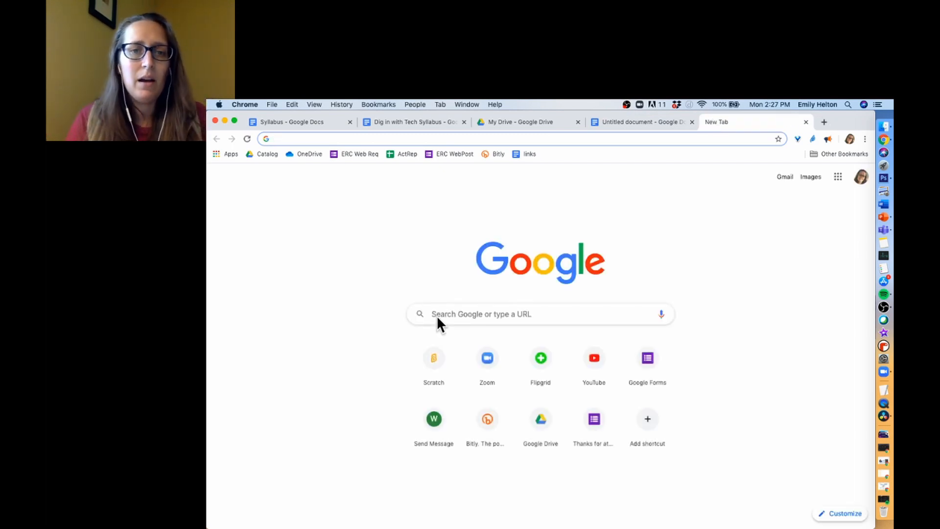
pyautogui.click(446, 312)
pyautogui.write('good')
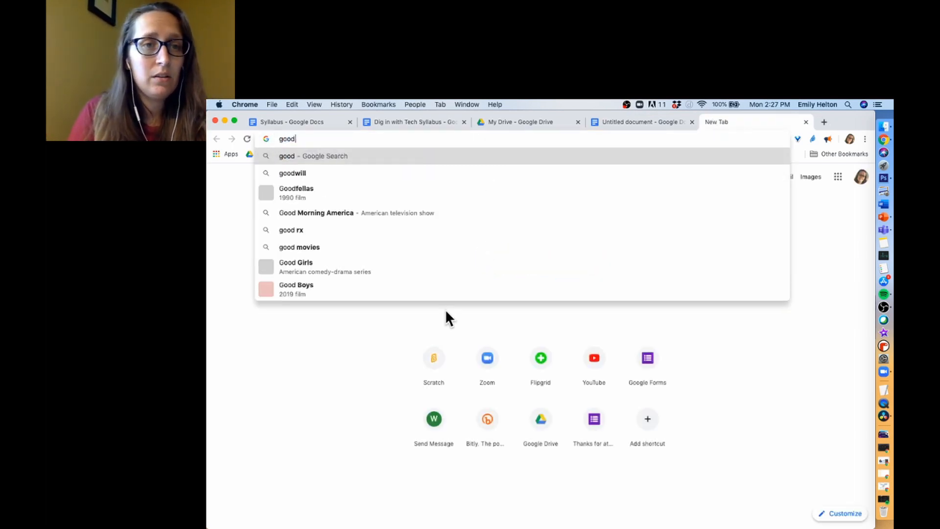
pyautogui.press('BackSpace')
pyautogui.write('gle docs')
pyautogui.press('Return')
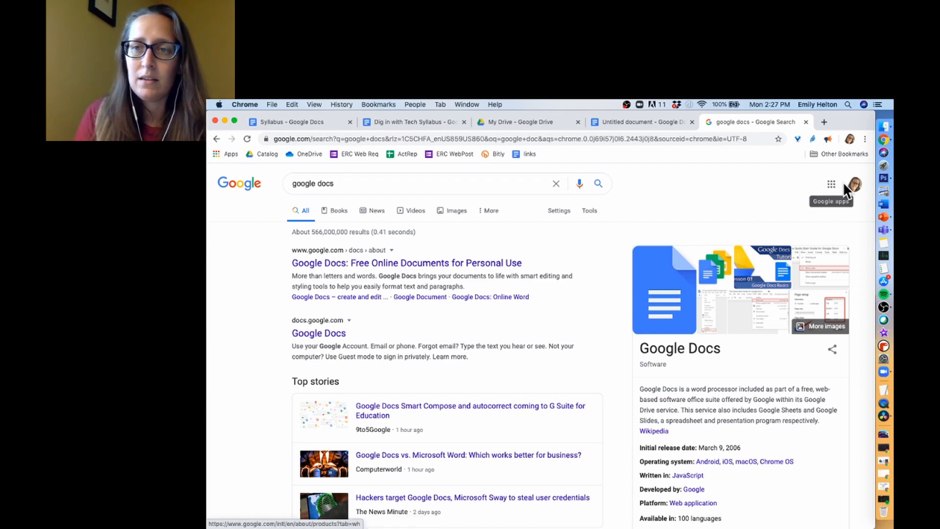
# - Open Google Docs from the Google apps grid
pyautogui.click(830, 183)
pyautogui.scroll(-2, 791, 338)
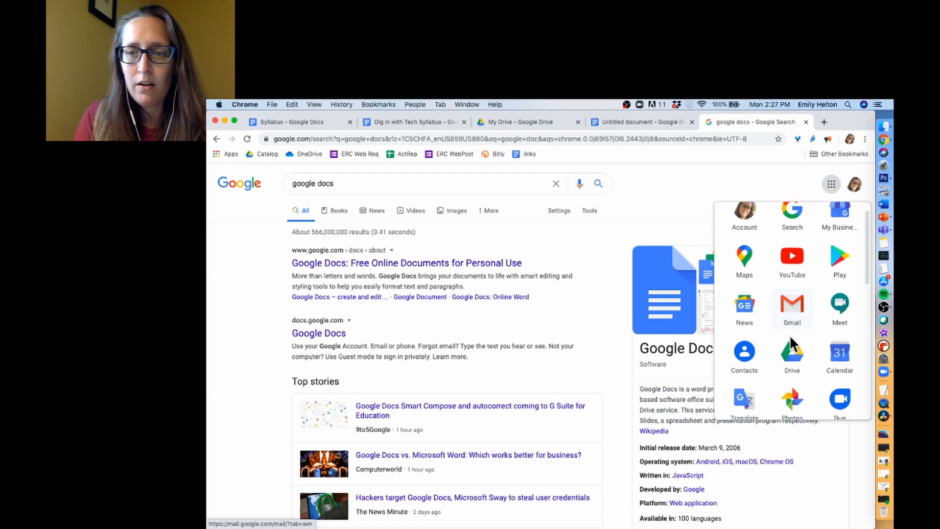
pyautogui.scroll(-3, 790, 334)
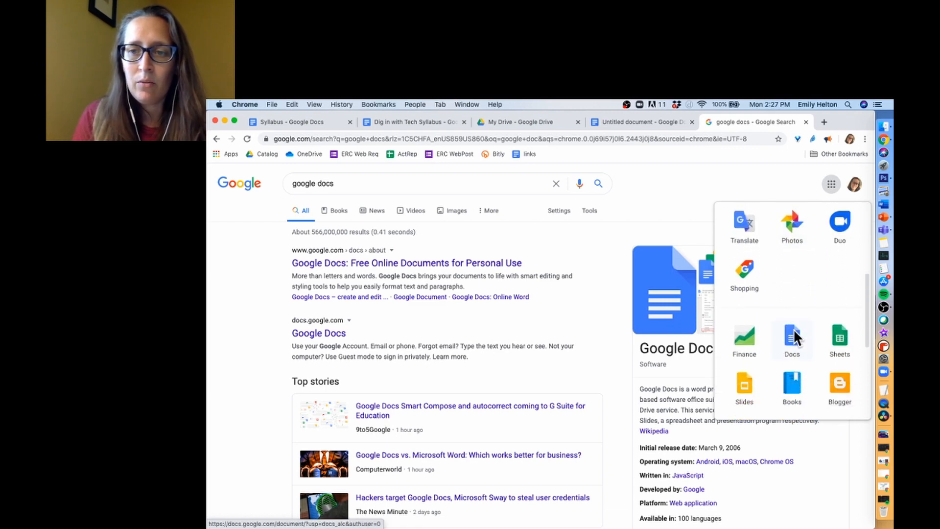
pyautogui.click(792, 334)
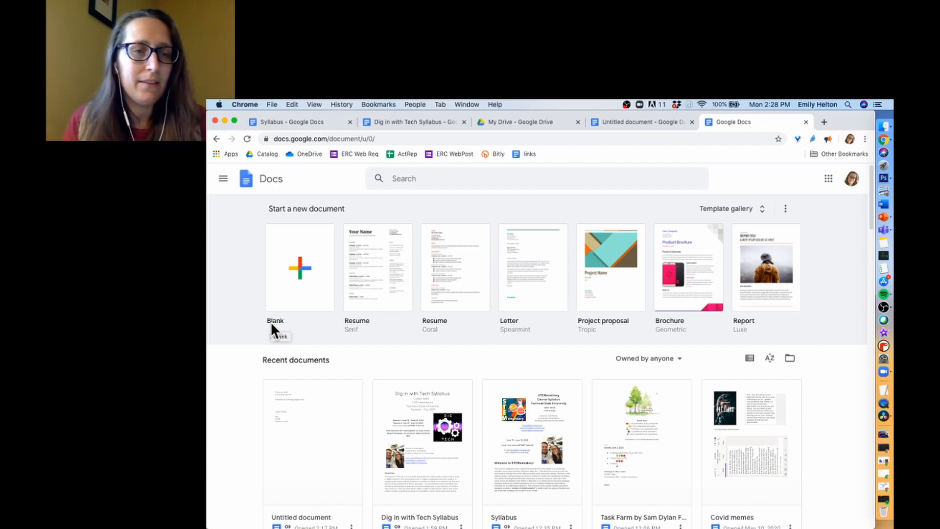
# - Switch back to the Untitled document holding the Types of dog list
pyautogui.click(641, 123)
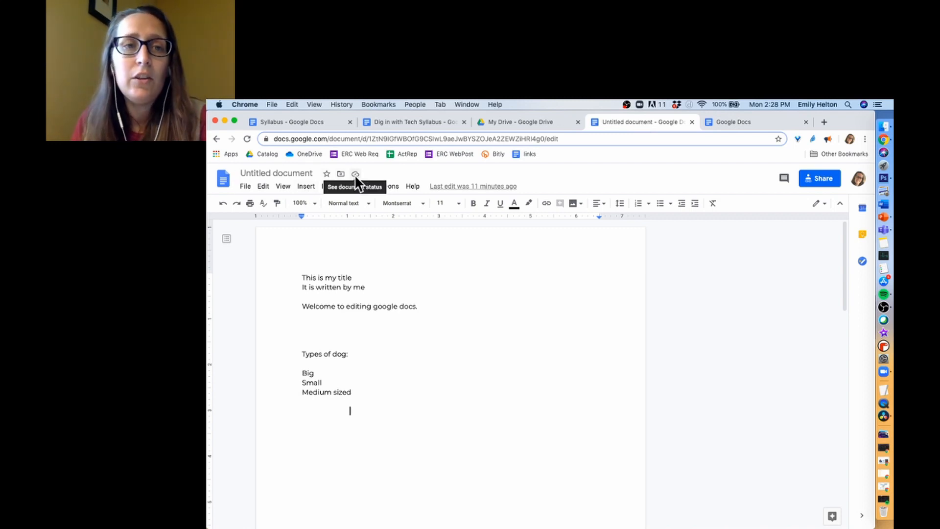
# - Rename the Untitled document to 'Example Doc'
pyautogui.click(309, 174)
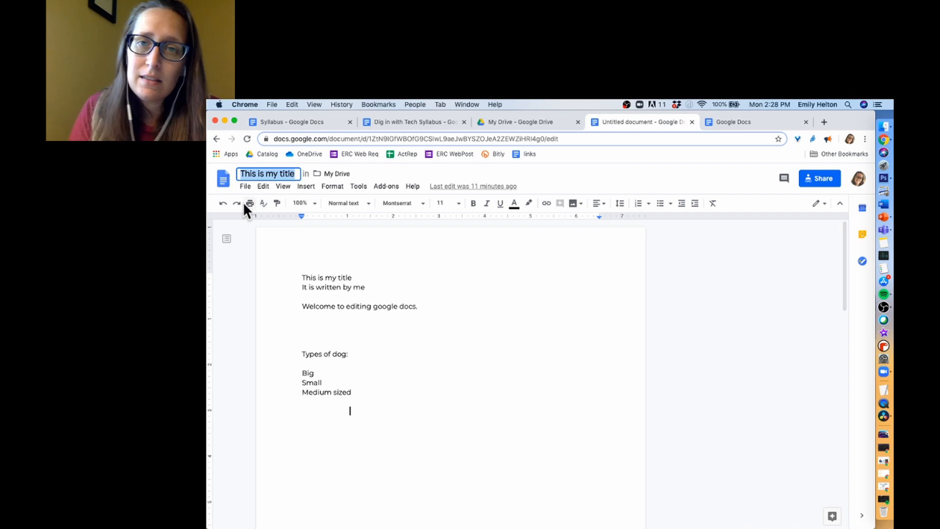
pyautogui.write('Exc')
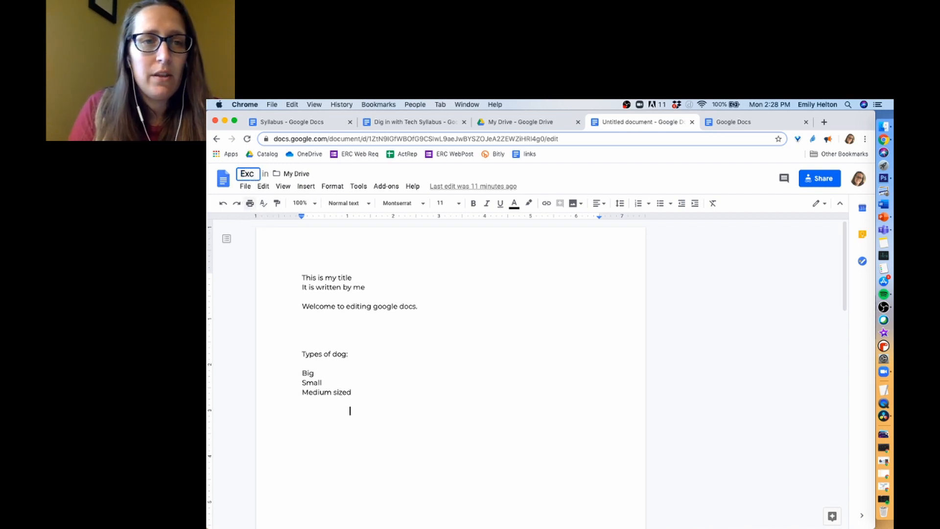
pyautogui.write('mple Do')
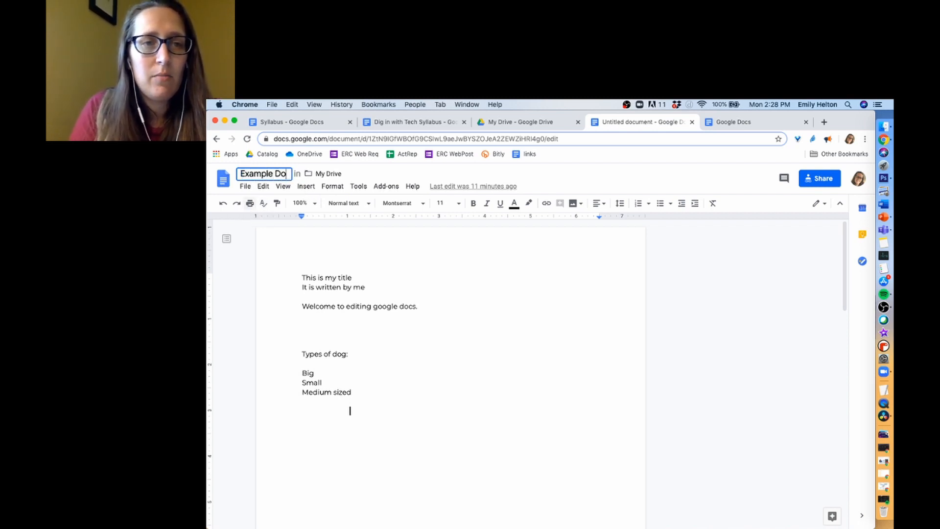
pyautogui.write('c')
pyautogui.press('Return')
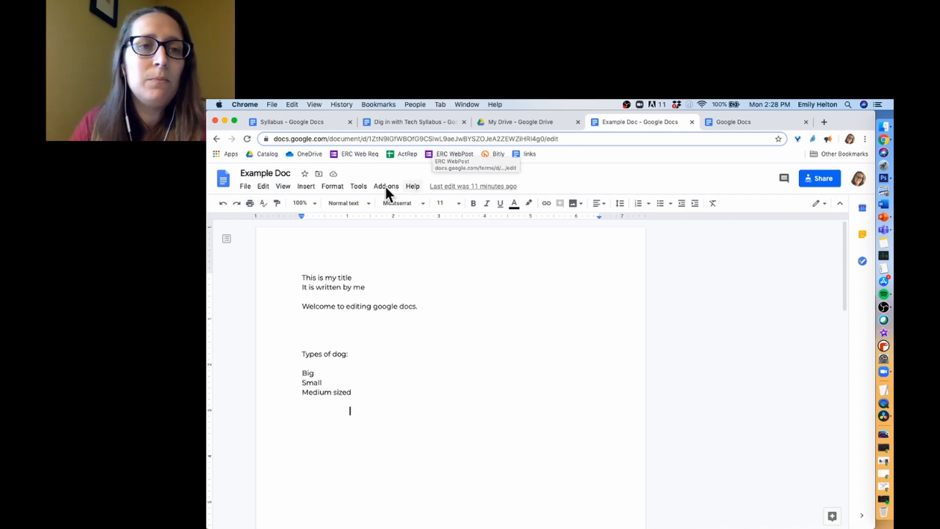
pyautogui.click(319, 173)
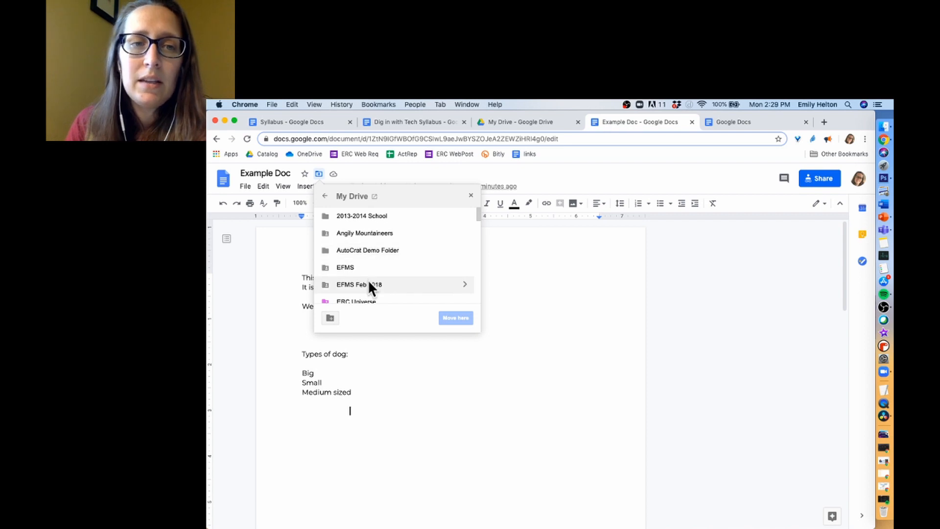
pyautogui.scroll(-3, 368, 282)
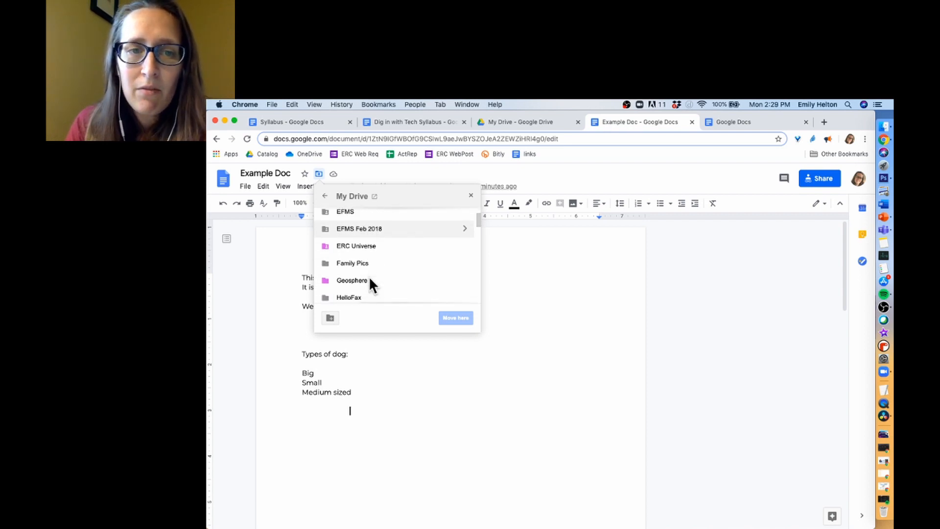
pyautogui.click(465, 246)
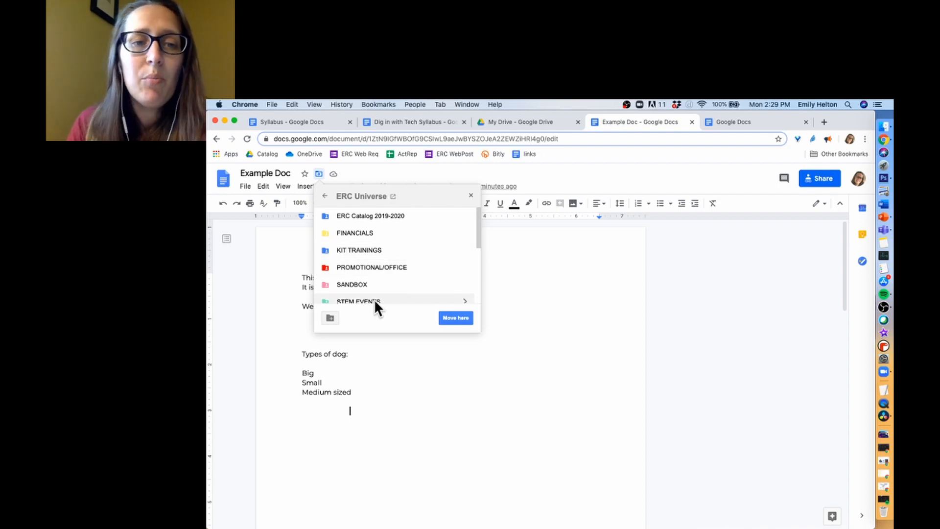
pyautogui.click(471, 195)
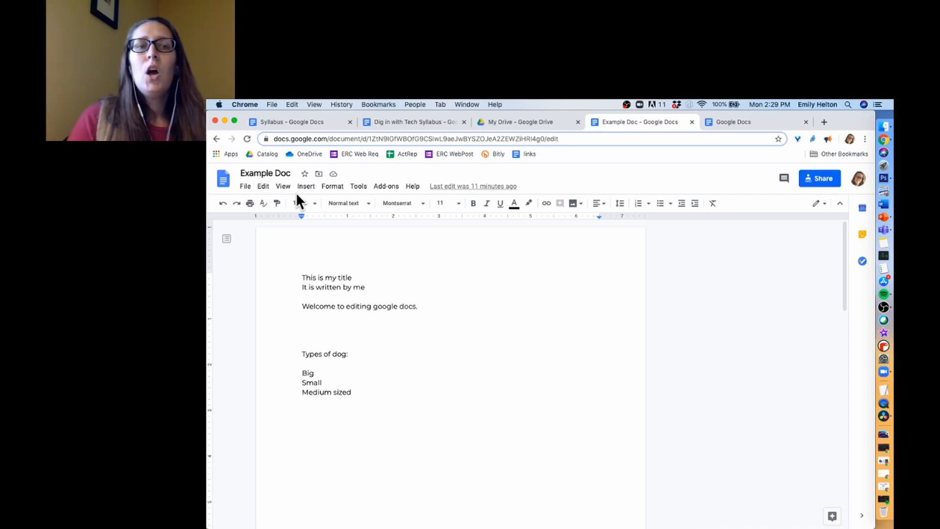
pyautogui.click(334, 175)
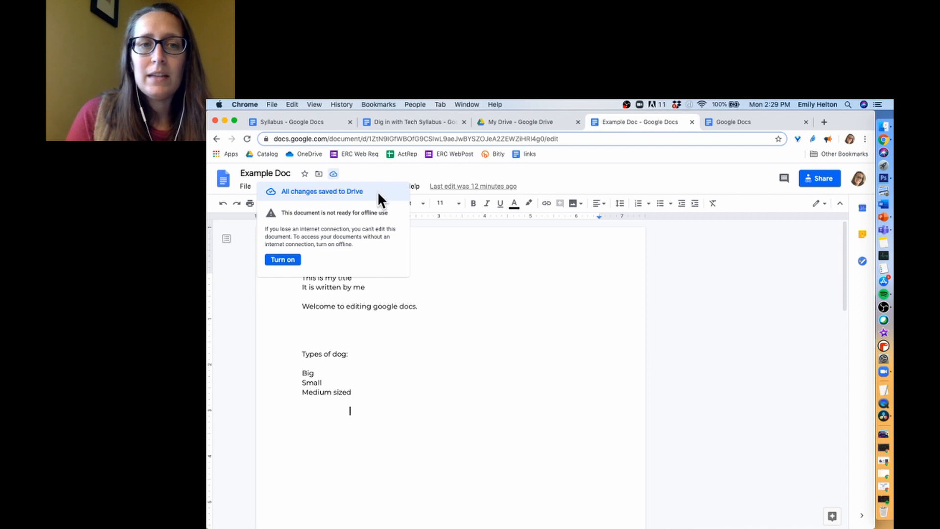
pyautogui.click(362, 170)
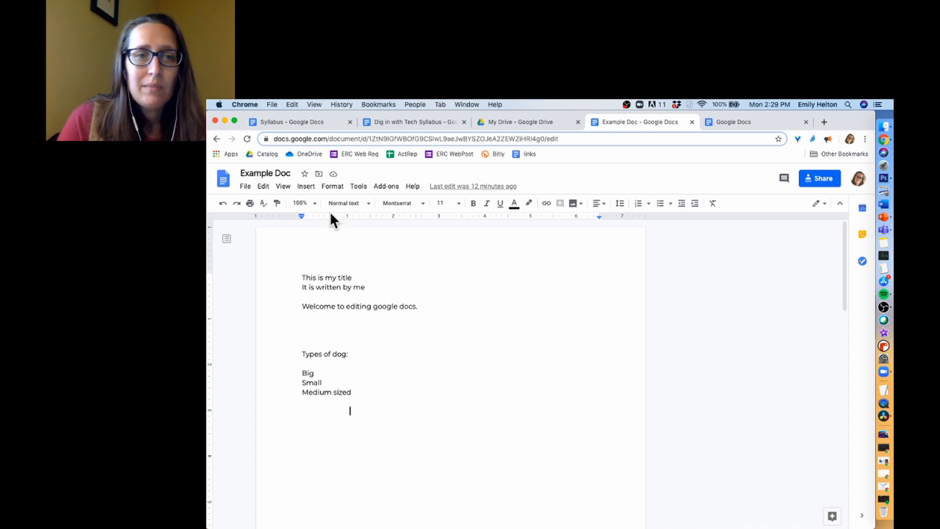
# - Try page zoom at 150% and 50%, restore 100%, and open Chrome's menu
pyautogui.click(314, 202)
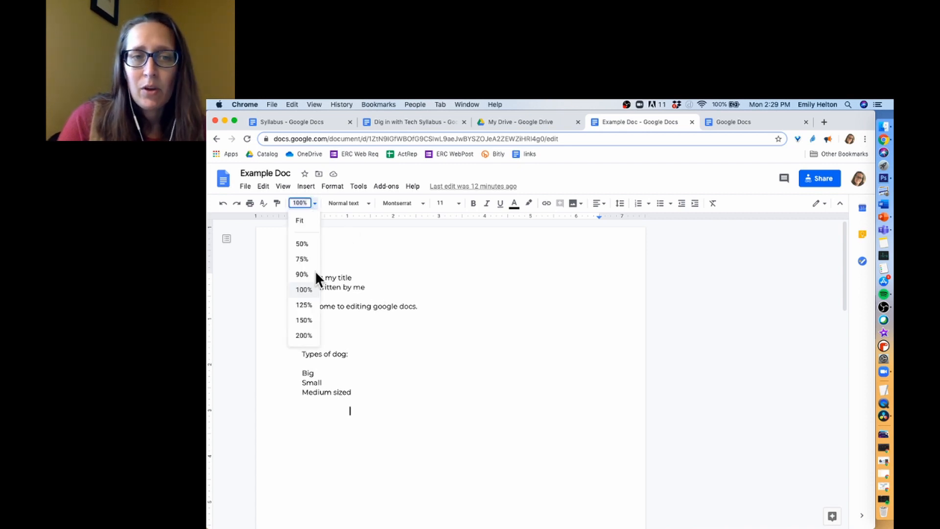
pyautogui.click(308, 323)
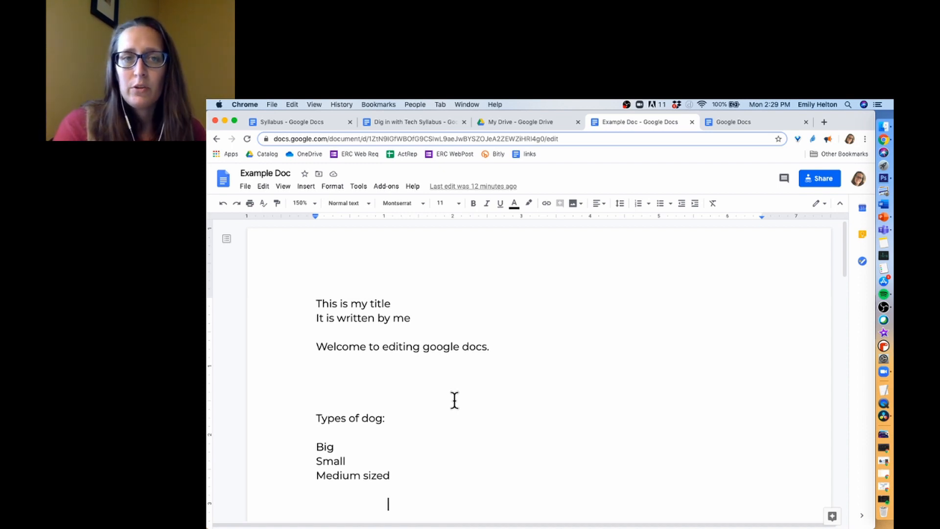
pyautogui.click(310, 204)
pyautogui.click(308, 245)
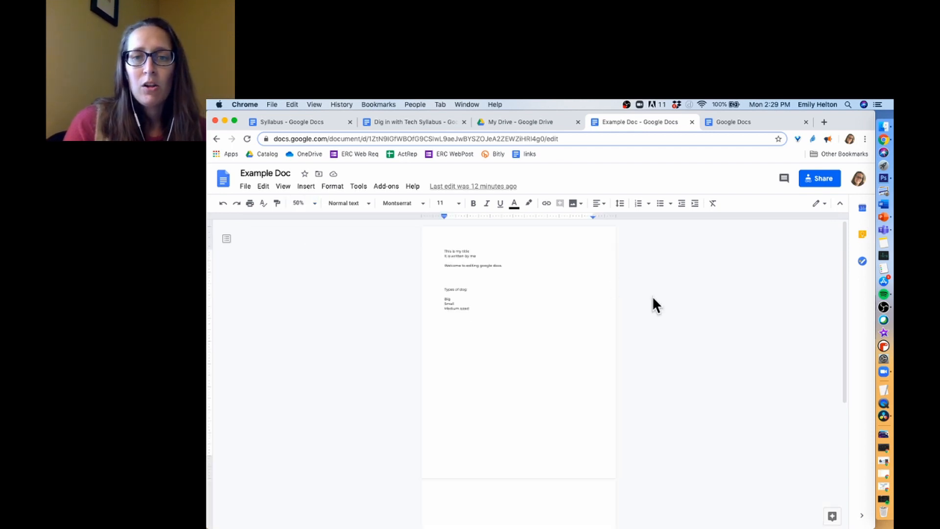
pyautogui.scroll(-1, 661, 292)
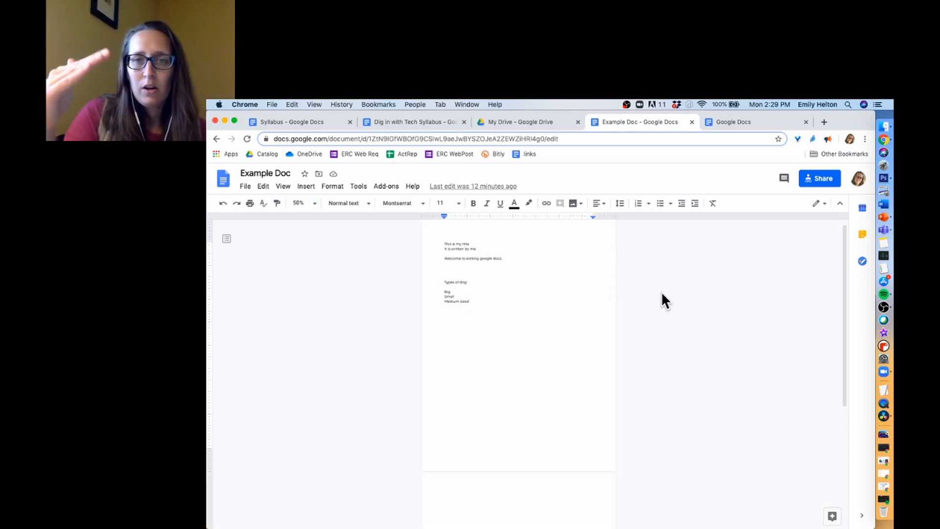
pyautogui.click(313, 203)
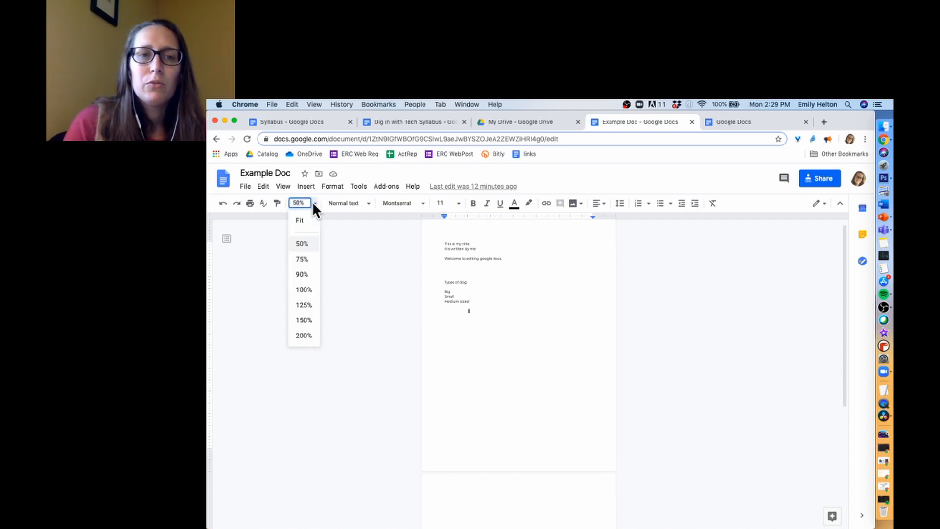
pyautogui.click(304, 290)
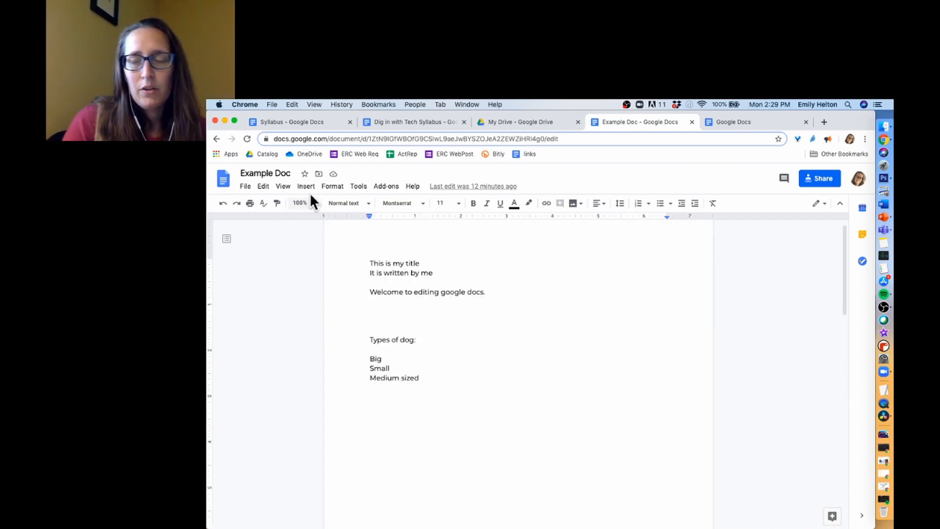
pyautogui.click(866, 139)
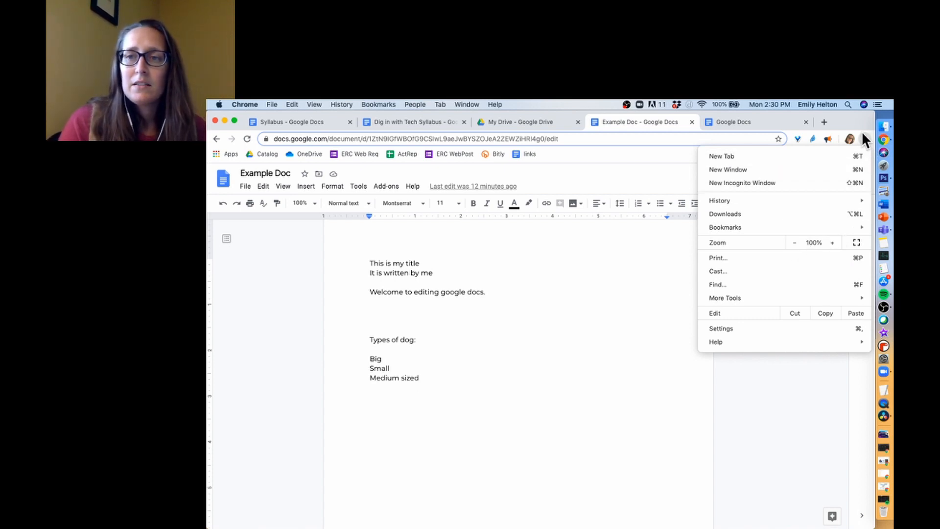
# - Try Chrome's page zoom at 125%, then at 80%
pyautogui.click(832, 243)
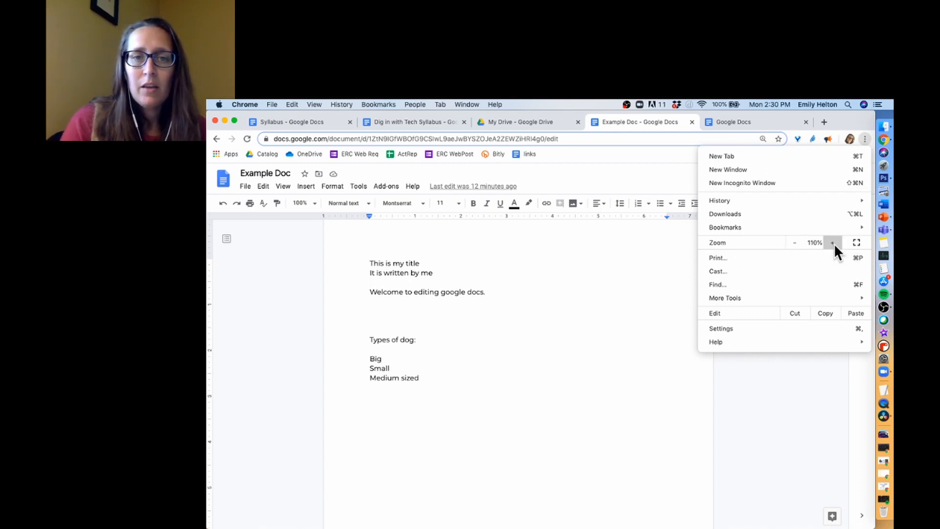
pyautogui.click(832, 242)
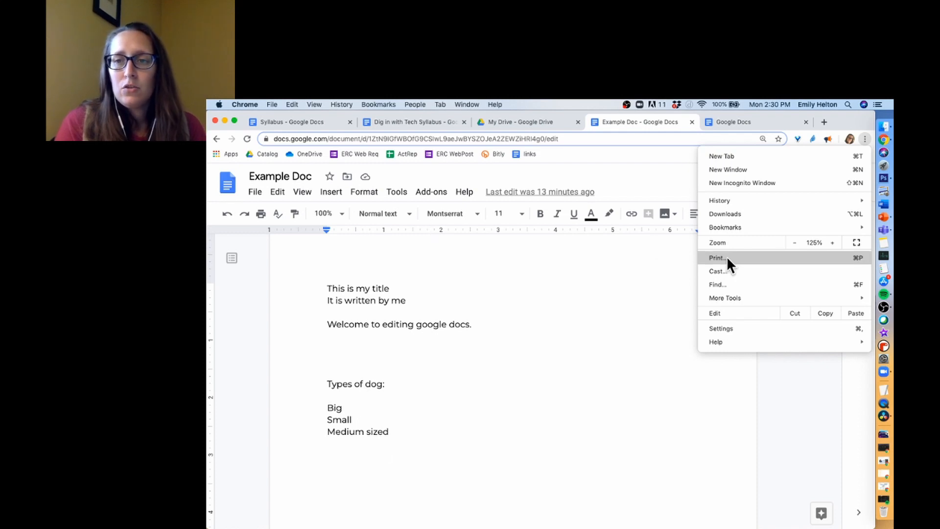
pyautogui.click(796, 242)
pyautogui.click(795, 242)
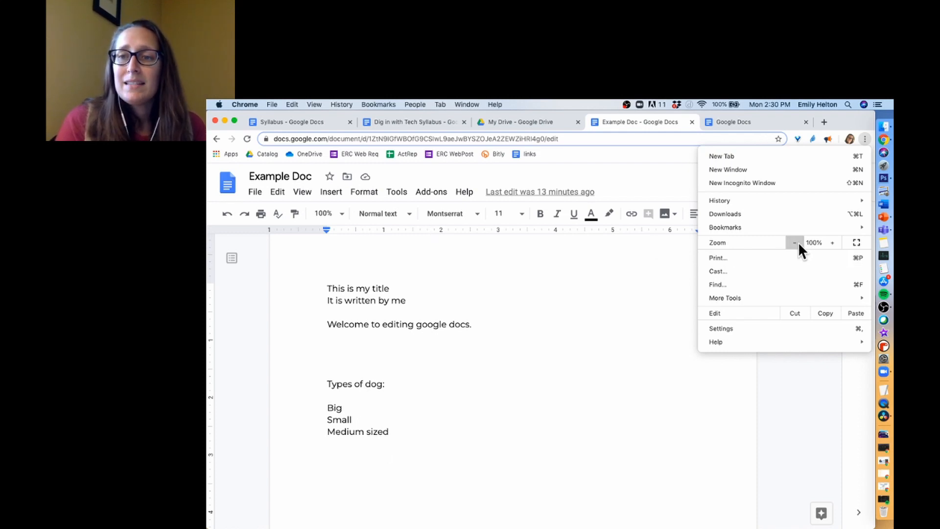
pyautogui.click(795, 242)
pyautogui.click(795, 243)
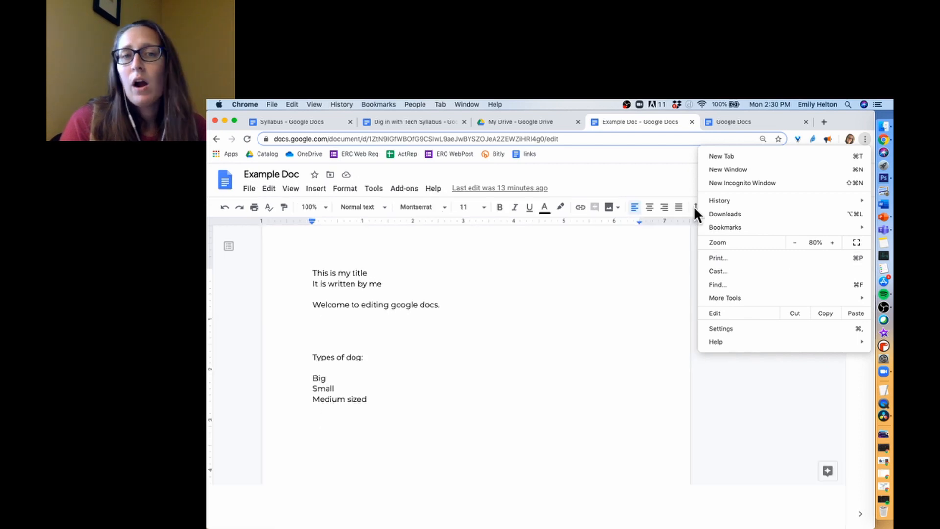
pyautogui.click(755, 374)
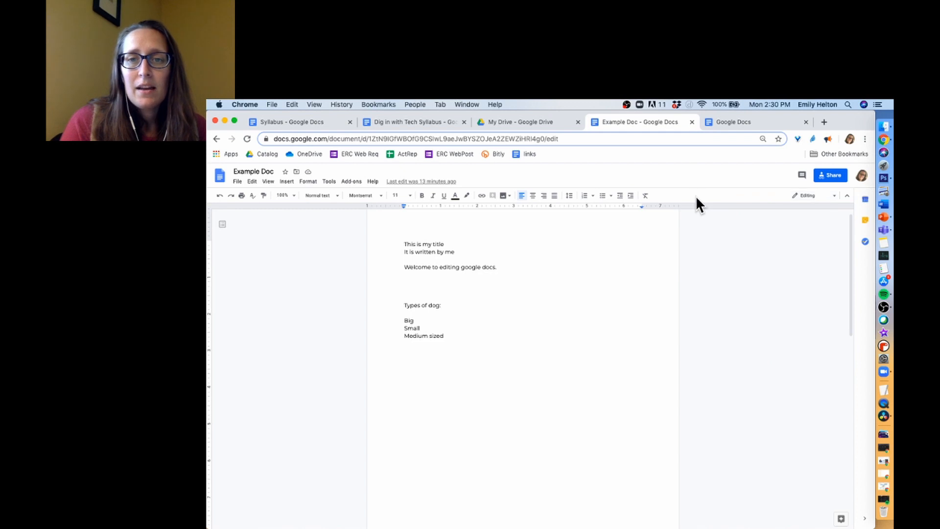
# - Reset Chrome's page zoom to 100% and close the browser menu
pyautogui.click(866, 140)
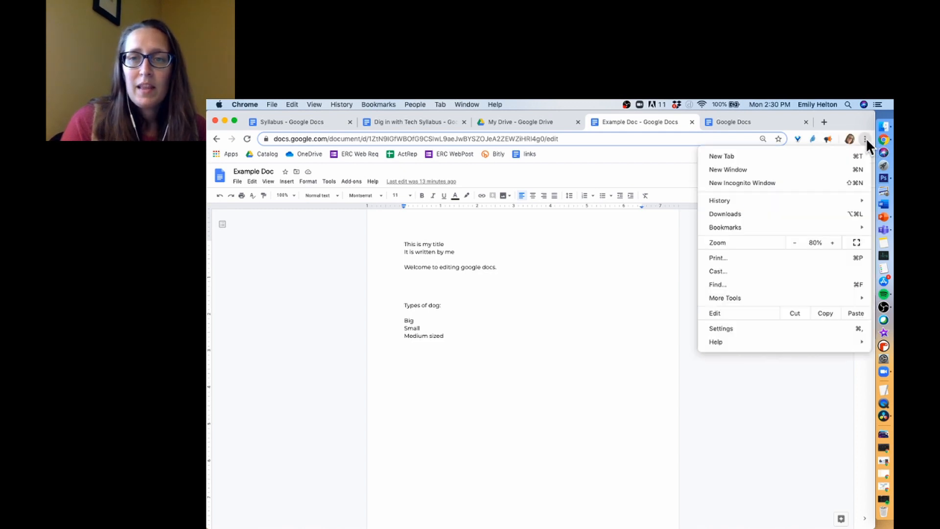
pyautogui.click(834, 241)
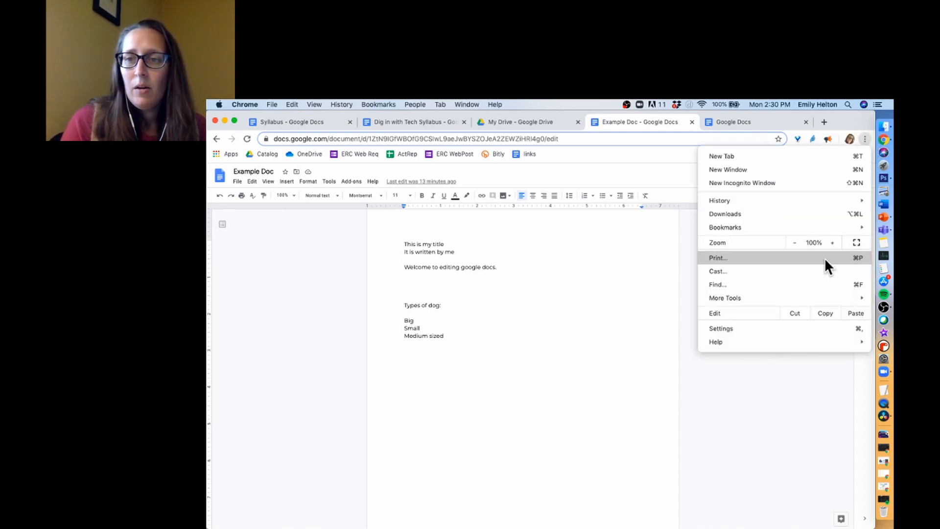
pyautogui.click(730, 437)
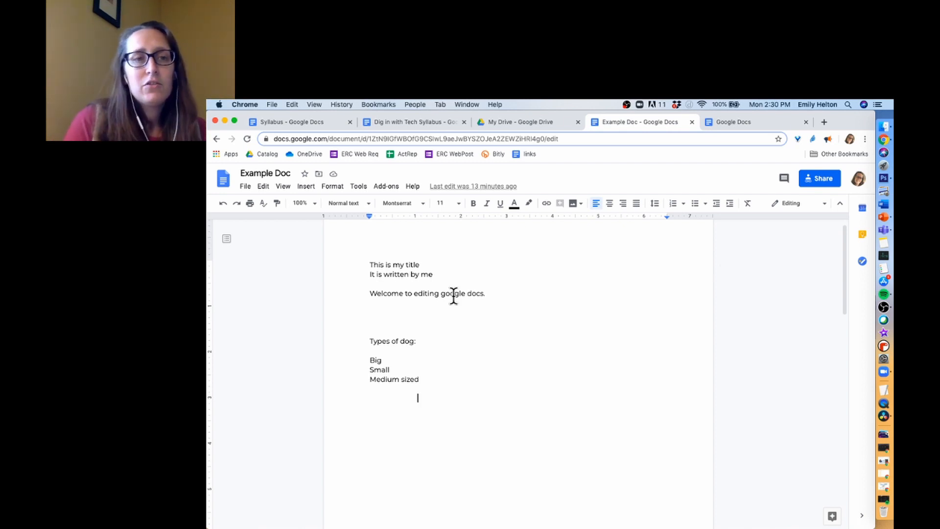
# - Place the cursor on the blank line below the welcome sentence, browsing the Insert menu
pyautogui.click(396, 314)
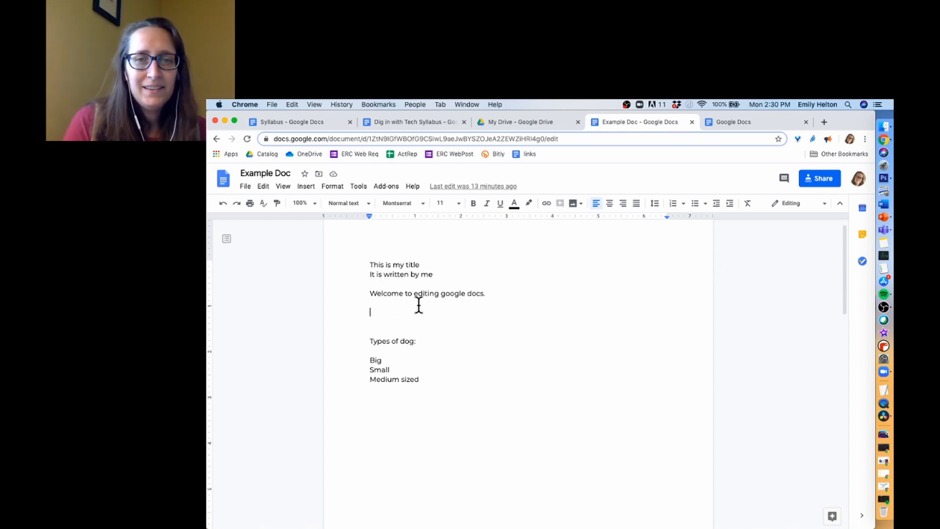
pyautogui.click(308, 189)
pyautogui.moveTo(330, 205)
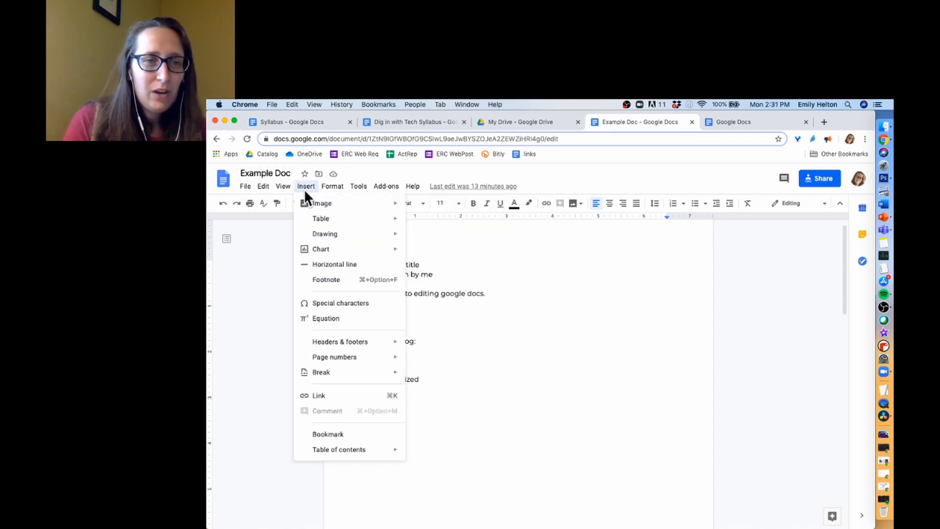
pyautogui.moveTo(380, 208)
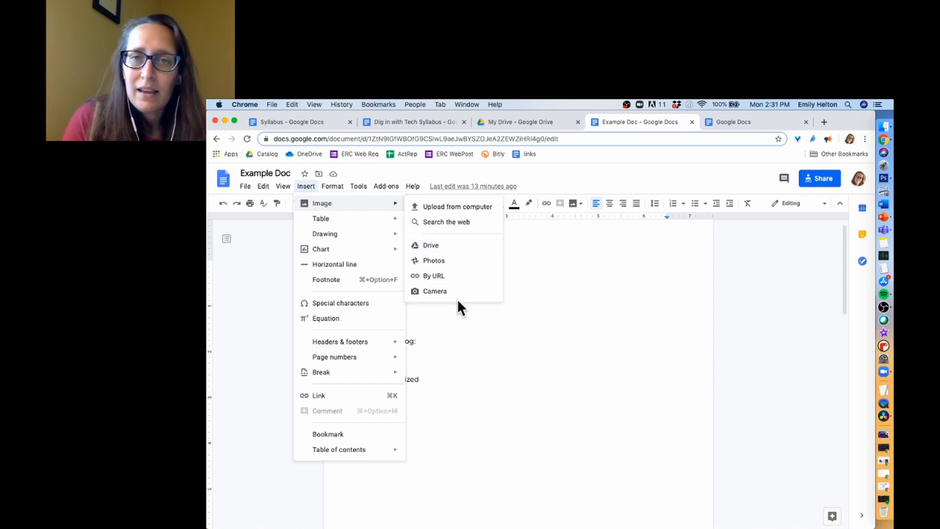
pyautogui.click(547, 277)
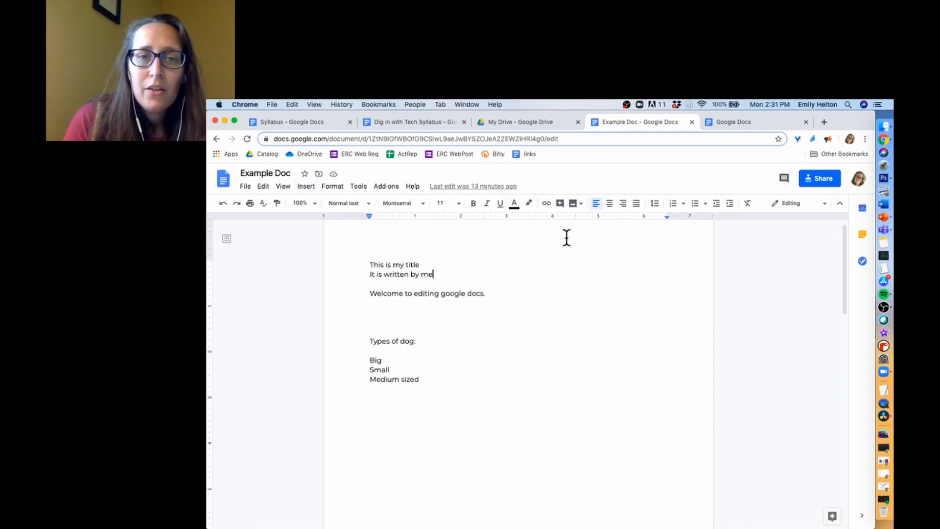
pyautogui.click(438, 313)
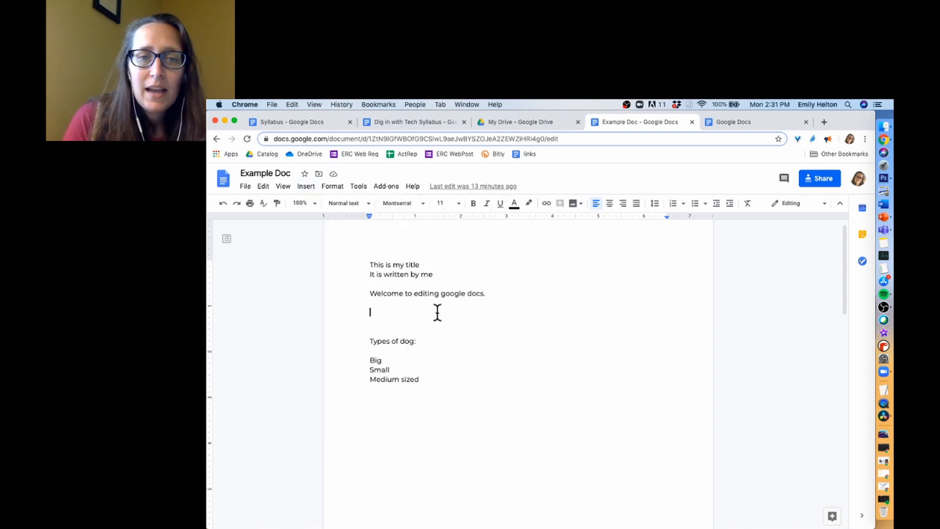
# - Insert a German shepherd puppy photo from a web image search for dog breeds
pyautogui.click(580, 201)
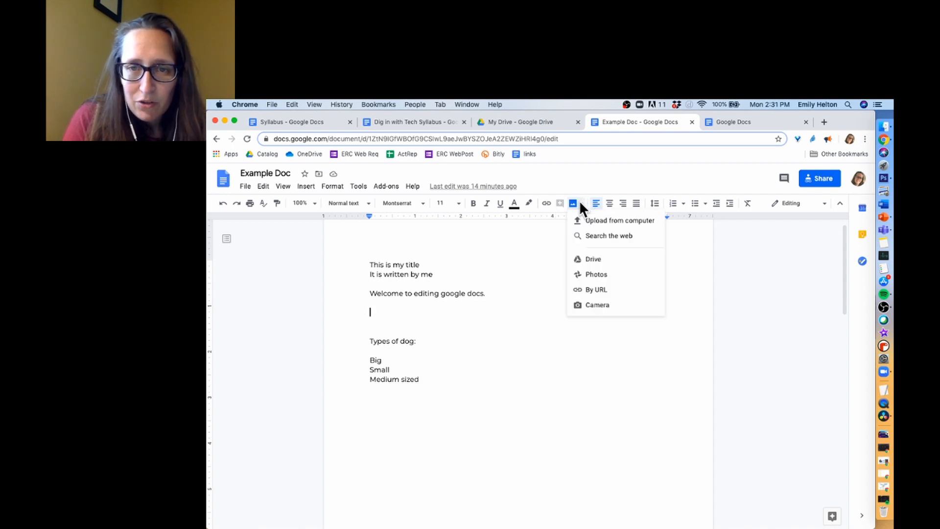
pyautogui.click(597, 241)
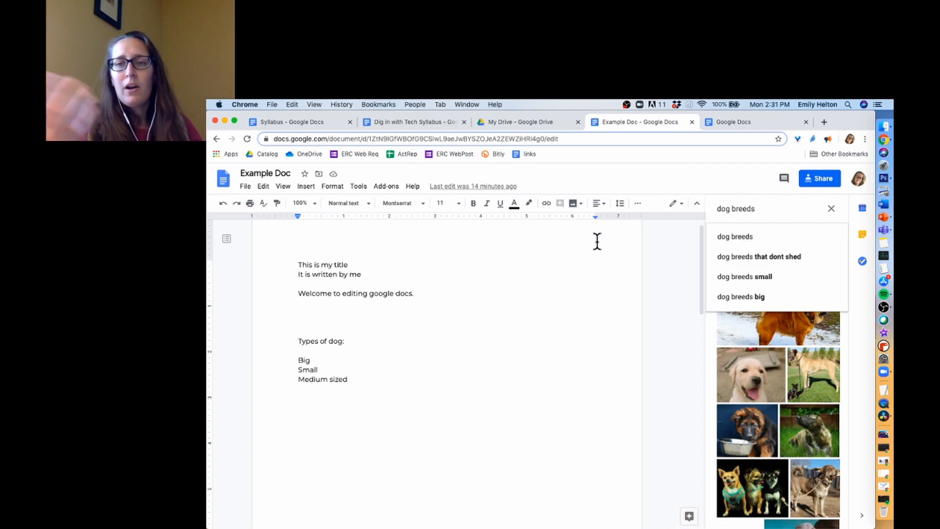
pyautogui.click(749, 428)
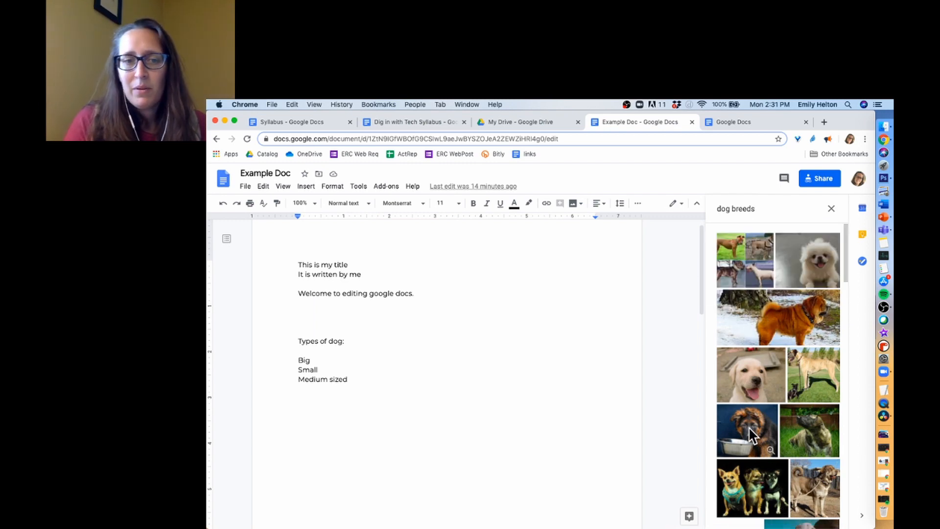
pyautogui.click(748, 427)
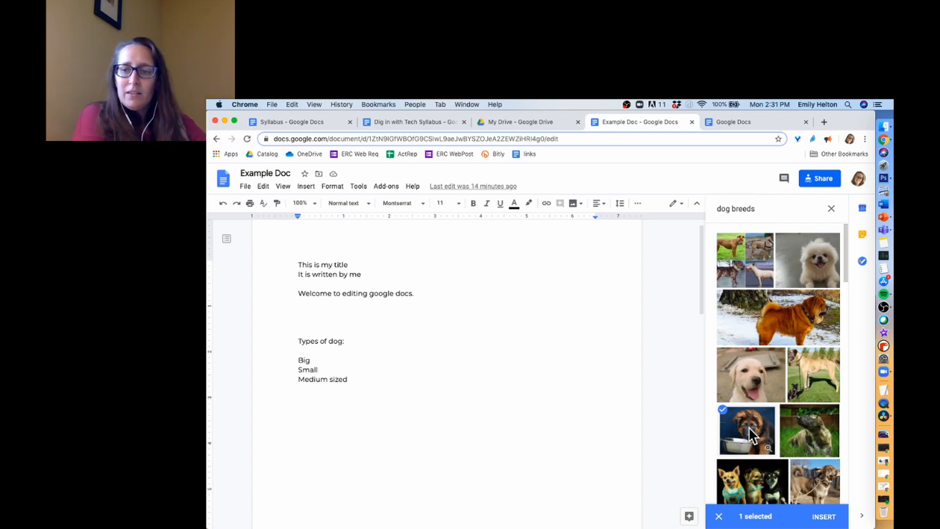
pyautogui.click(824, 519)
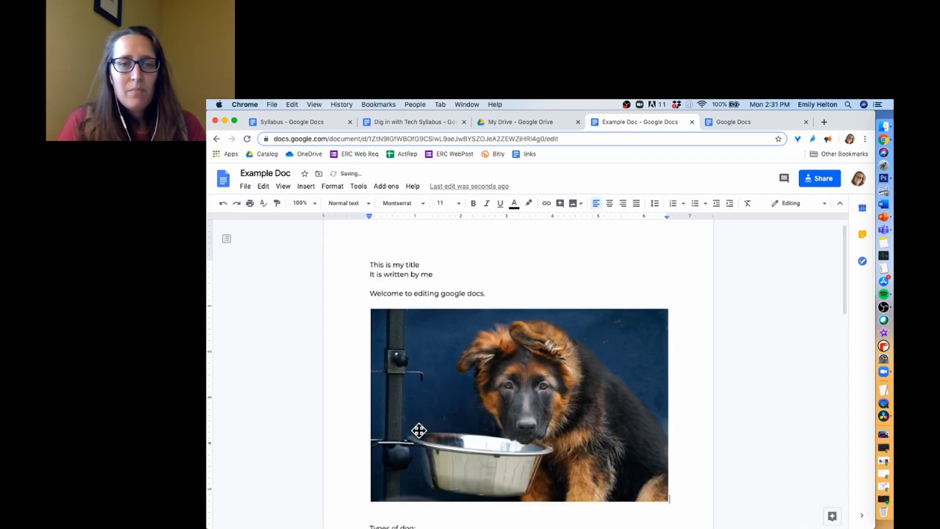
# - Shrink the puppy photo to about half width, try Wrap text, then return it to In line
pyautogui.click(383, 492)
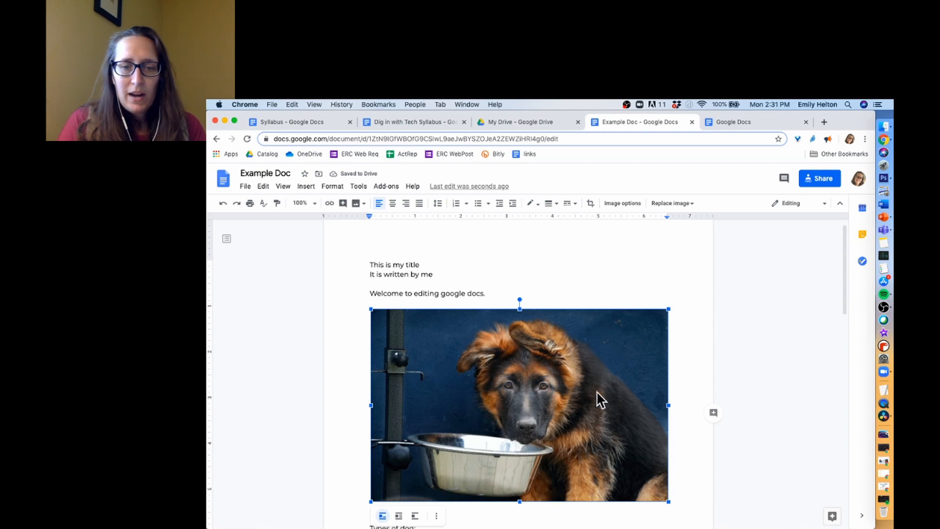
pyautogui.moveTo(668, 501); pyautogui.dragTo(495, 399)
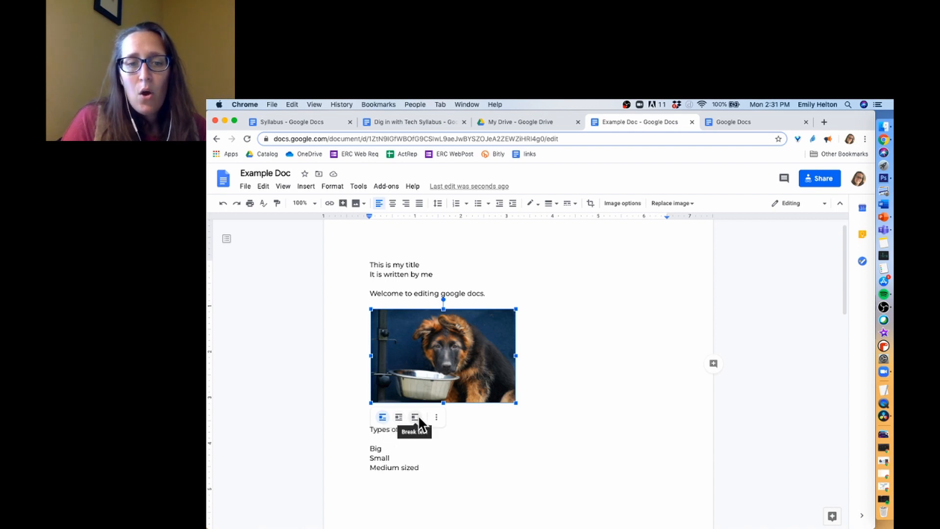
pyautogui.click(399, 417)
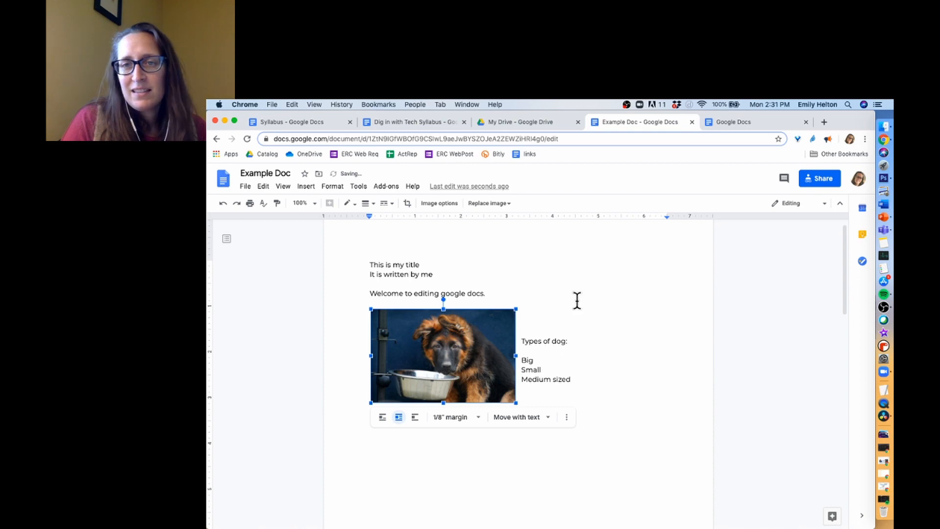
pyautogui.moveTo(500, 342); pyautogui.dragTo(456, 338)
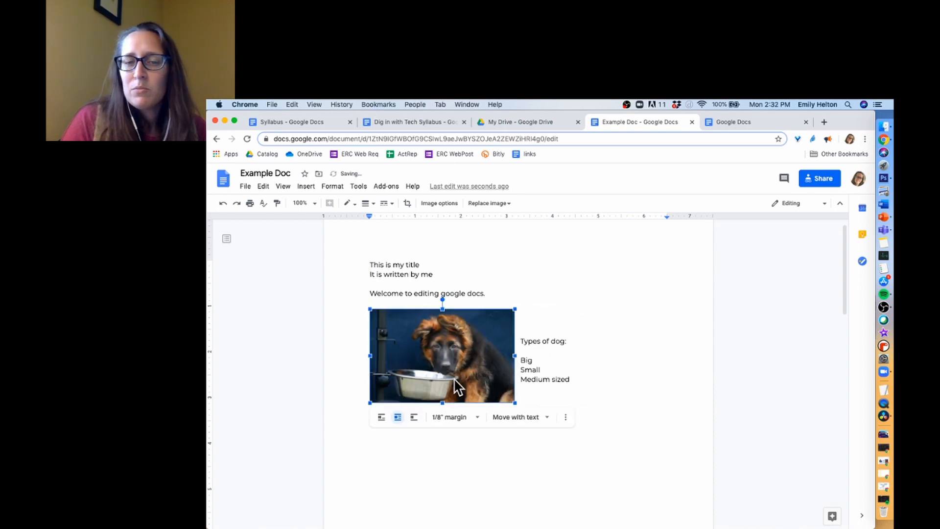
pyautogui.click(381, 418)
pyautogui.click(558, 431)
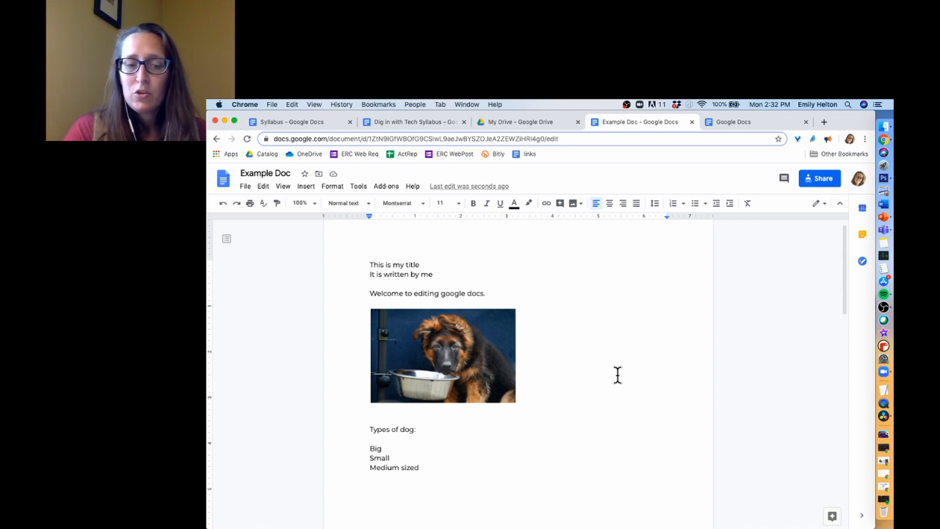
# - Search the document for 'dog' and zoom the page to 150%
pyautogui.press('super+f')
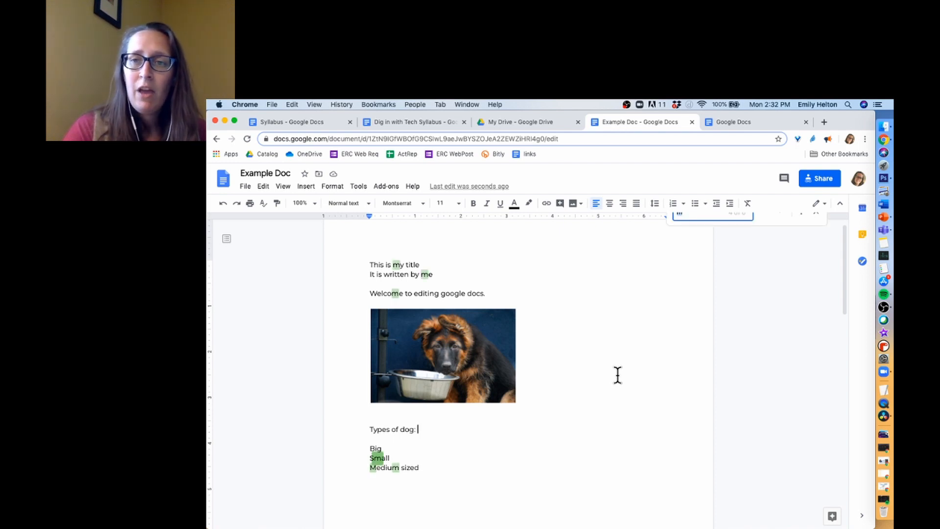
pyautogui.press('BackSpace')
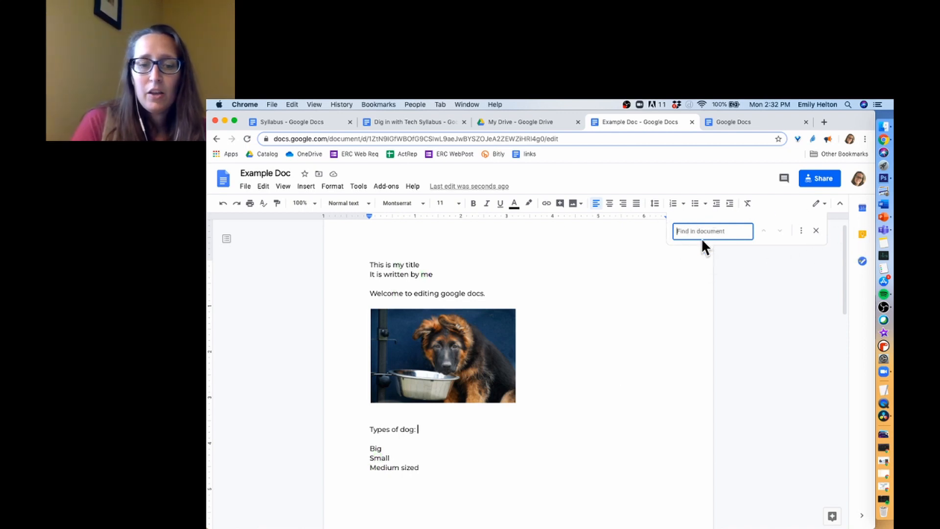
pyautogui.write('dog')
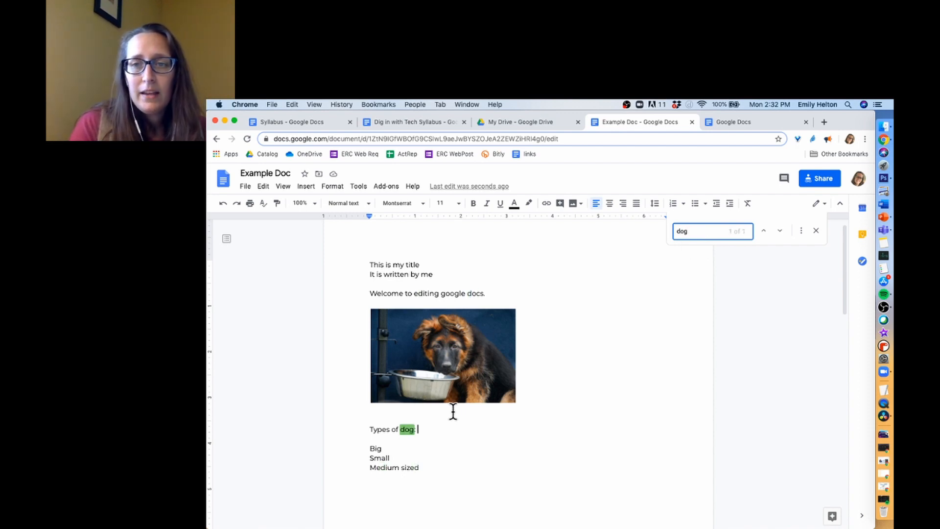
pyautogui.click(315, 201)
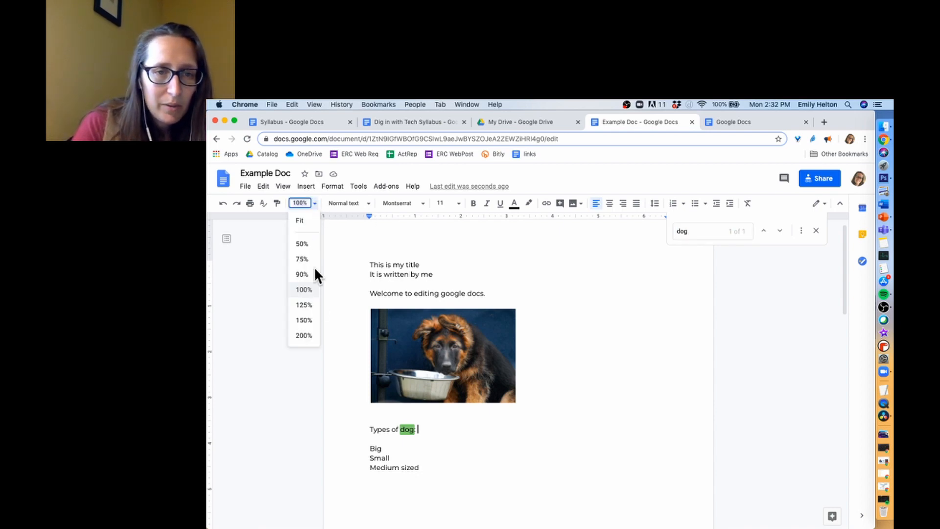
pyautogui.click(304, 320)
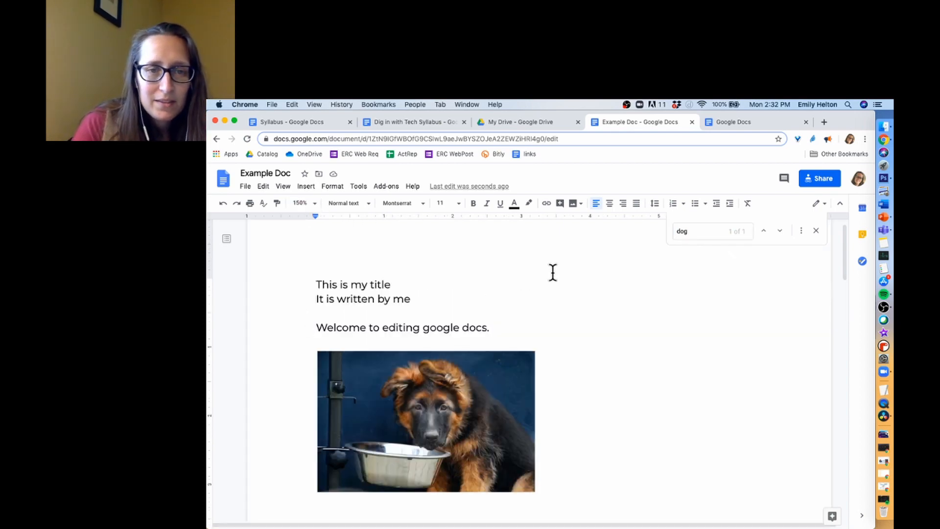
pyautogui.click(703, 231)
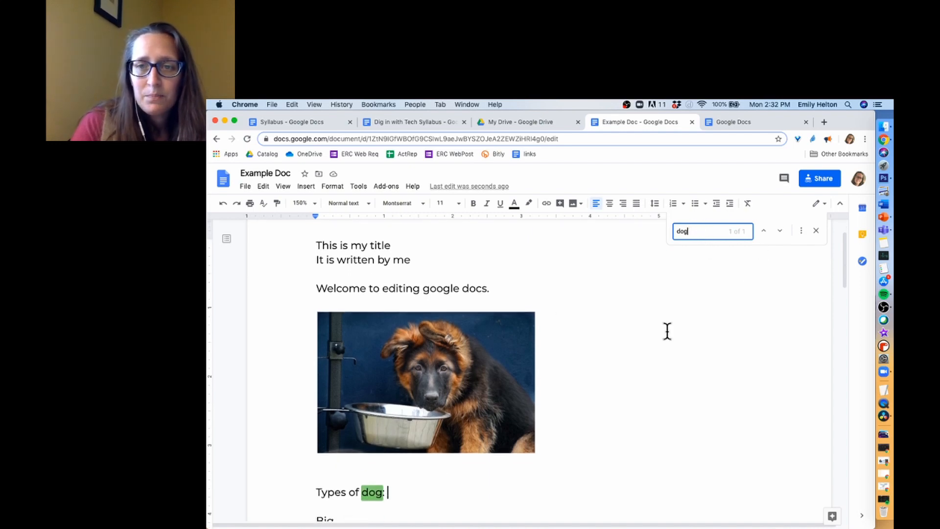
# - Change the Find search term from 'dog' to 'm'
pyautogui.scroll(2, 685, 294)
pyautogui.doubleClick(705, 230)
pyautogui.write('m')
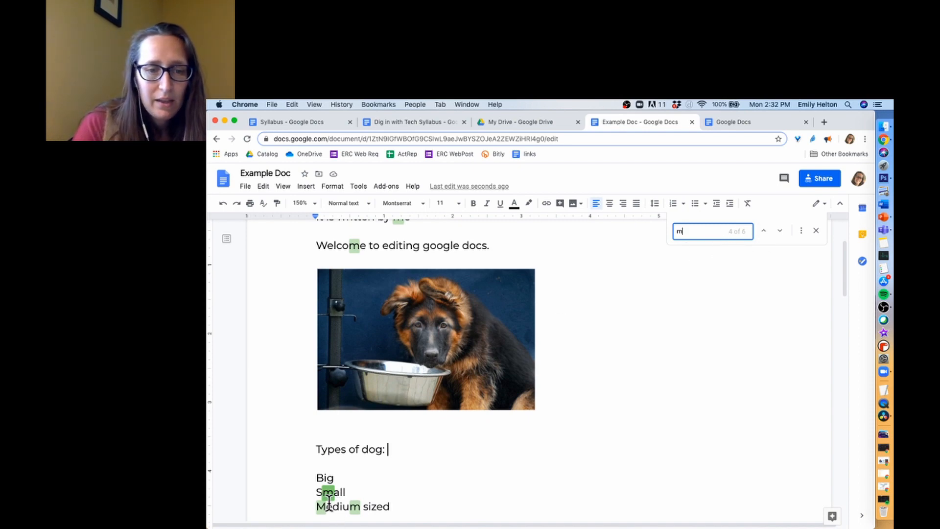
# - Step through the 'm' matches, then close the Find bar and place the caret before Welcome
pyautogui.click(780, 231)
pyautogui.click(780, 231)
pyautogui.click(780, 230)
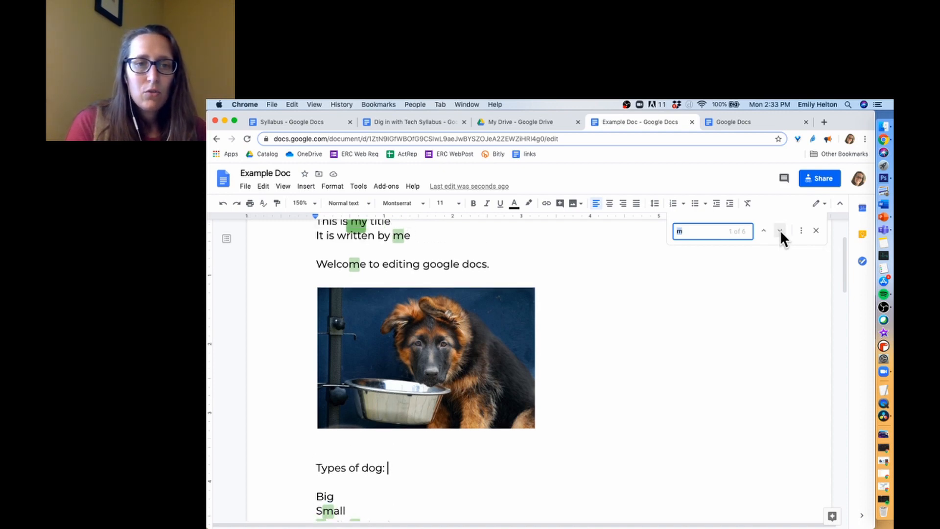
pyautogui.click(780, 230)
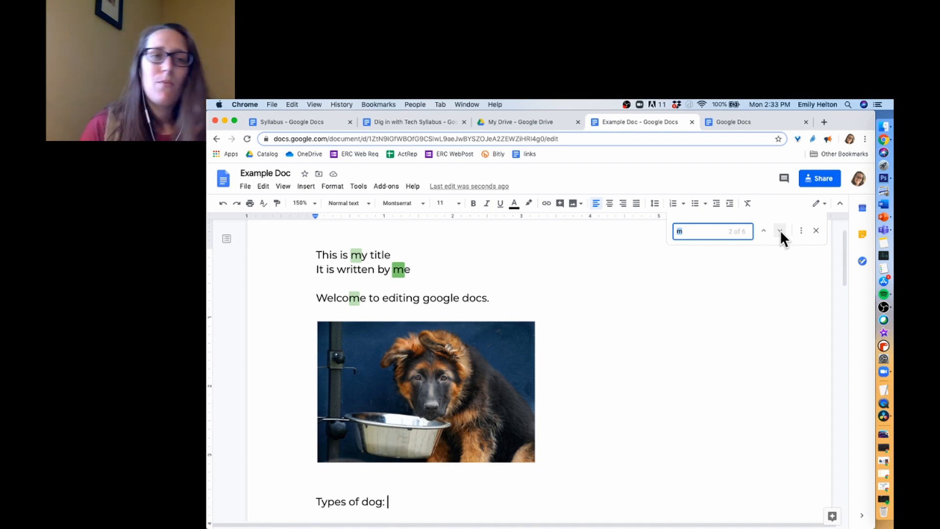
pyautogui.click(781, 230)
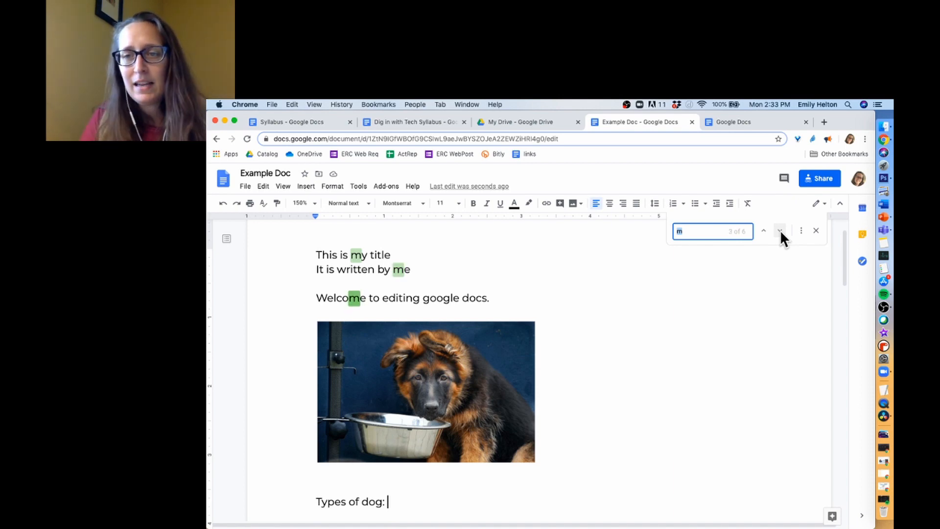
pyautogui.click(817, 230)
pyautogui.click(282, 298)
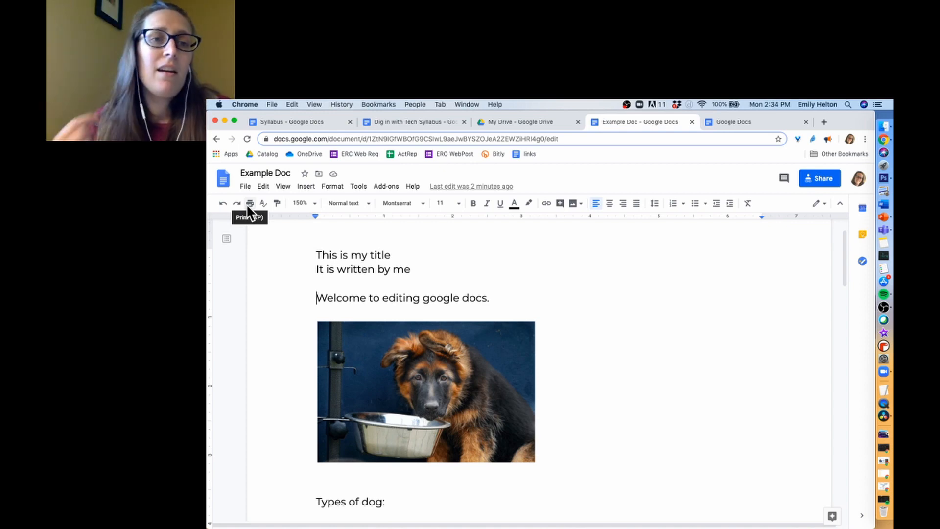
# - Browse the paragraph style and font lists without changing anything
pyautogui.click(369, 202)
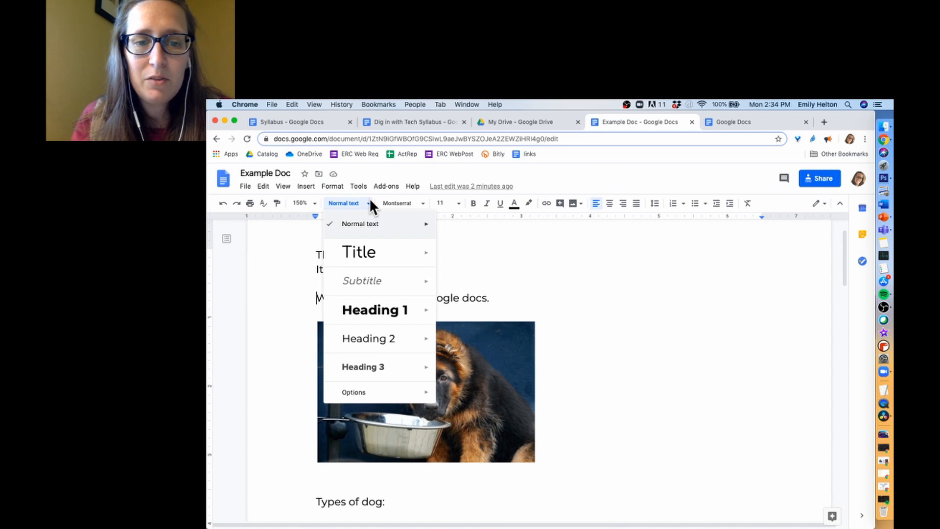
pyautogui.click(370, 205)
pyautogui.click(422, 208)
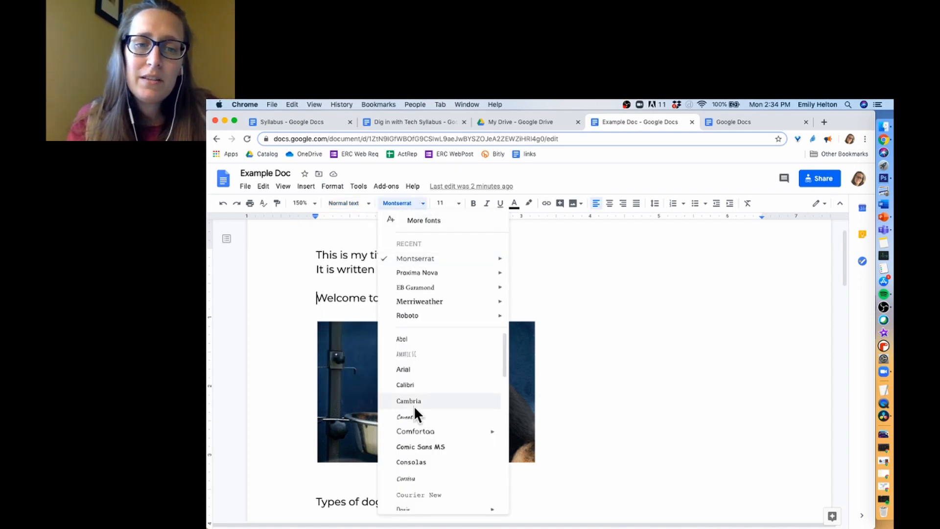
pyautogui.scroll(-8, 414, 409)
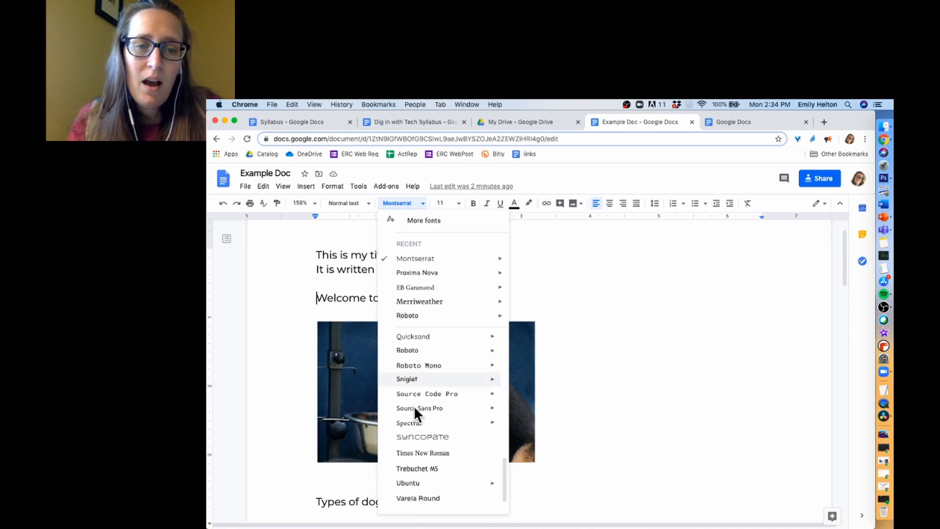
pyautogui.click(558, 267)
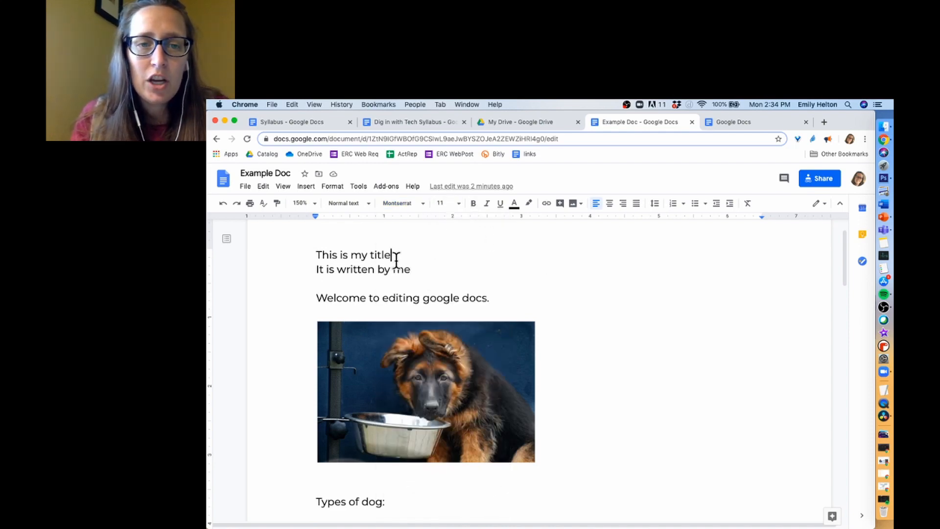
# - Make 'This is my title' 36 pt, bold, dark purple and centred
pyautogui.moveTo(395, 256); pyautogui.dragTo(309, 255)
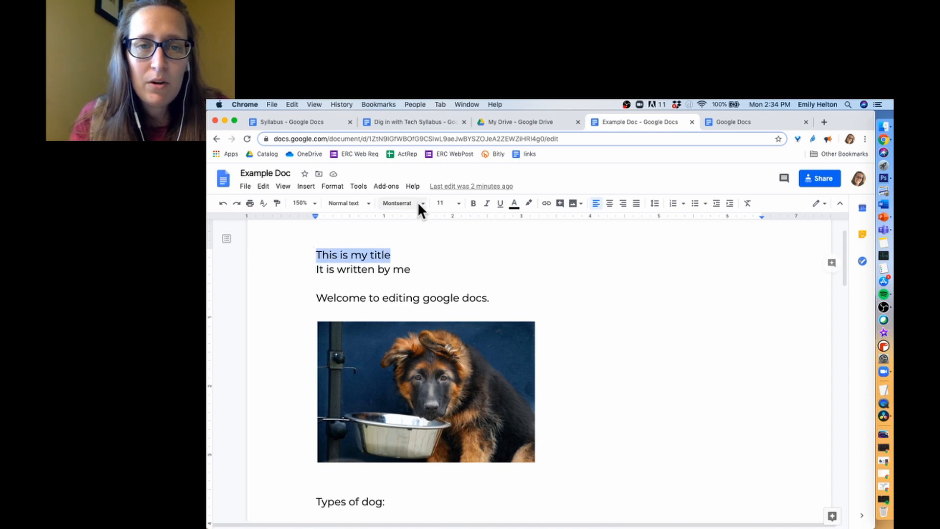
pyautogui.click(420, 203)
pyautogui.click(446, 203)
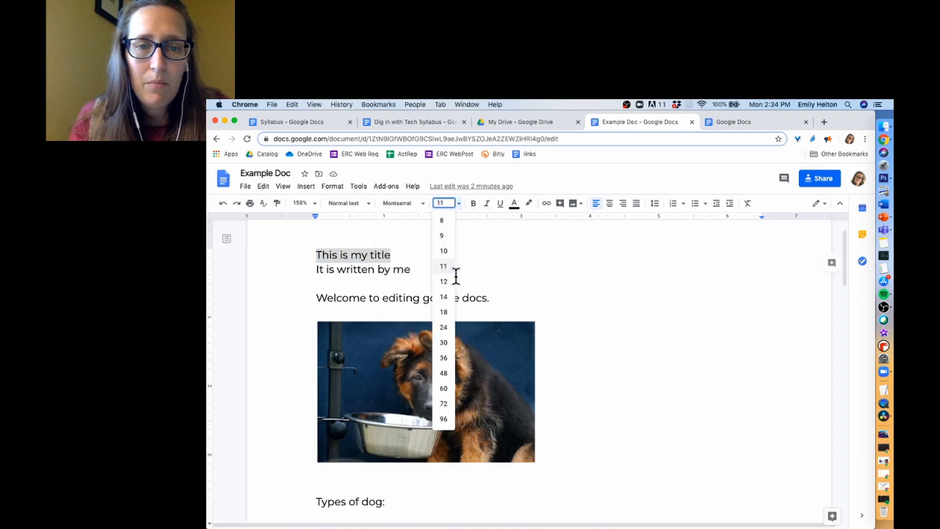
pyautogui.click(444, 356)
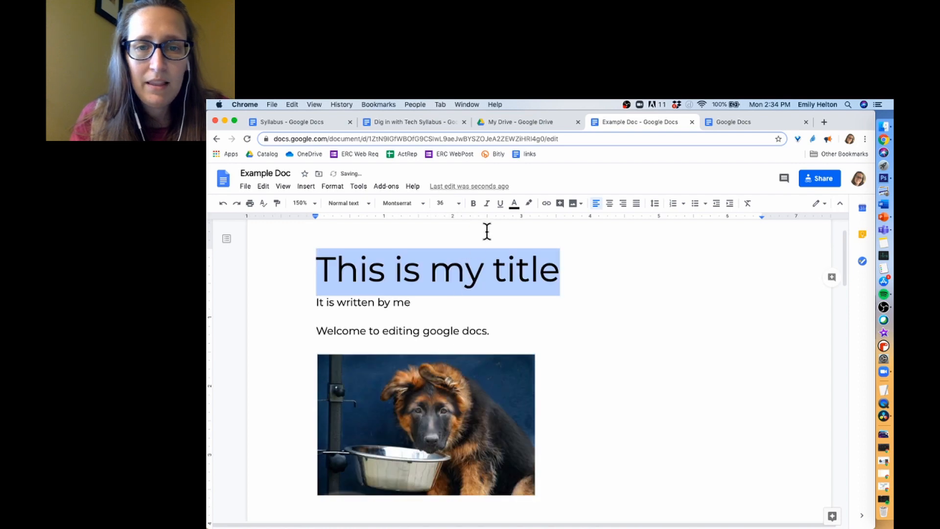
pyautogui.click(471, 203)
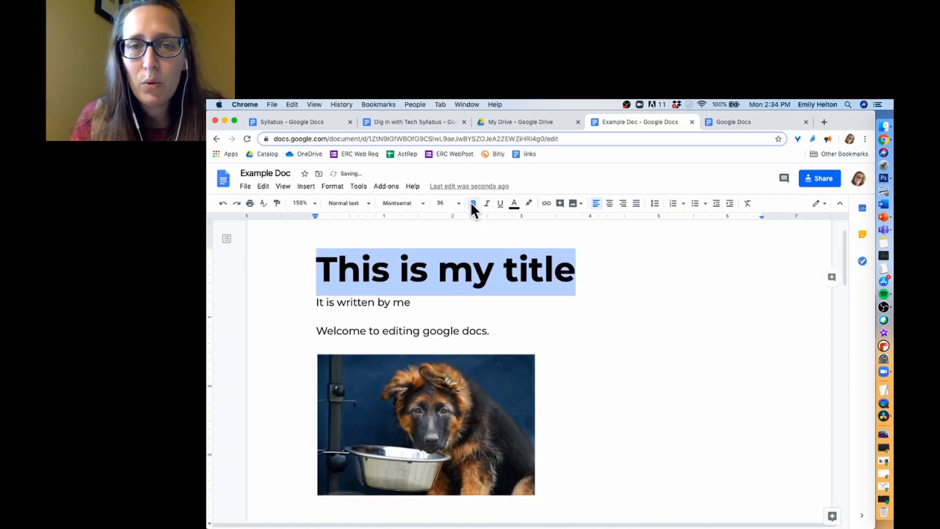
pyautogui.click(514, 204)
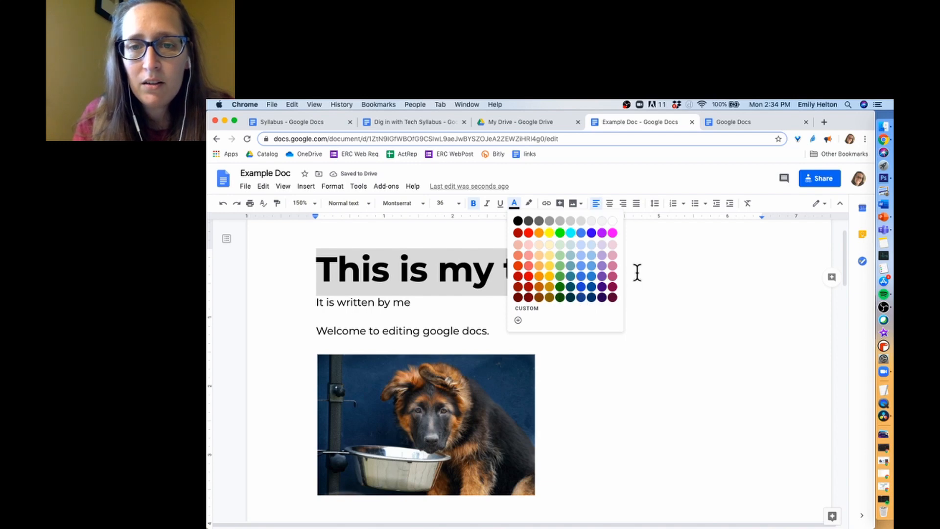
pyautogui.click(602, 287)
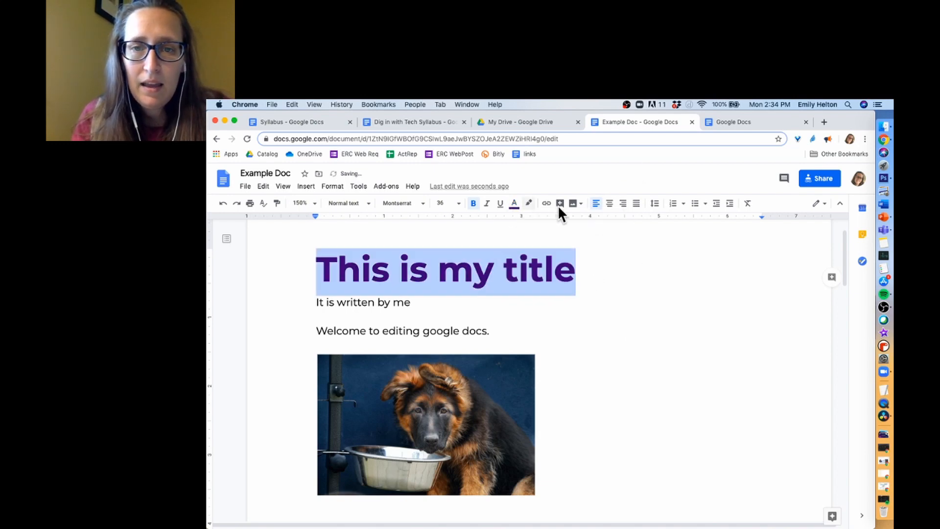
pyautogui.click(609, 204)
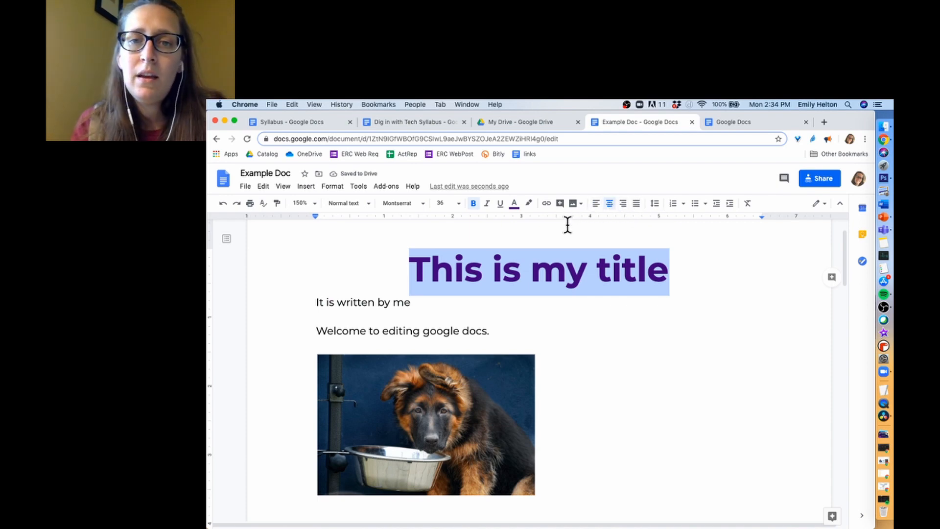
pyautogui.click(656, 204)
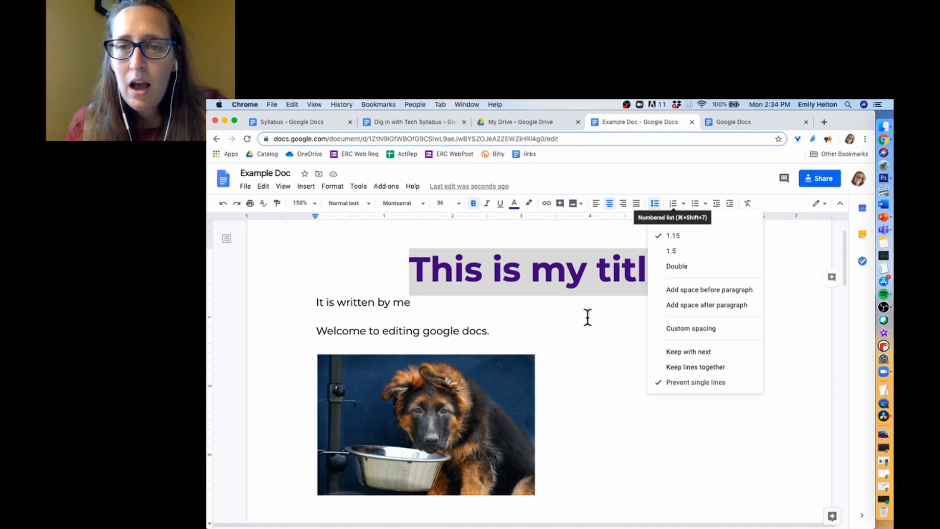
pyautogui.click(572, 362)
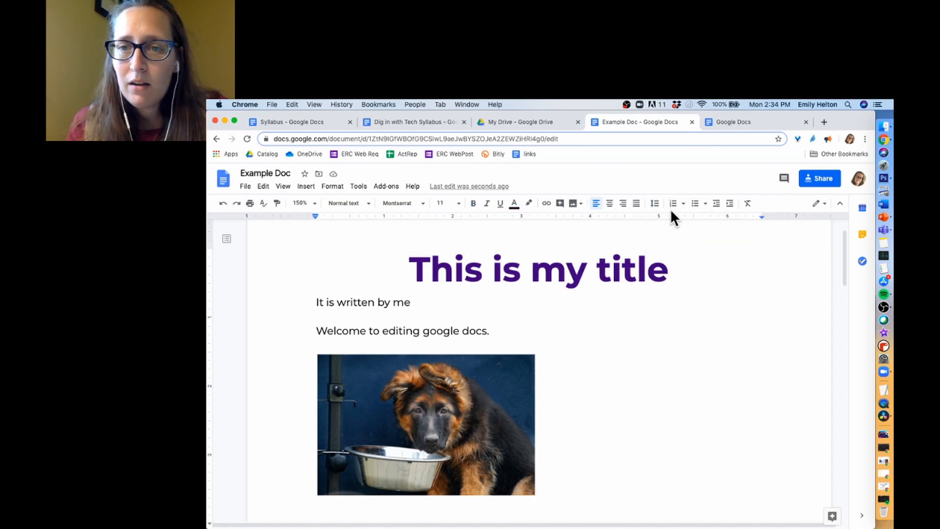
# - Turn the Big, Small and Medium sized lines into a numbered list
pyautogui.scroll(-5, 604, 342)
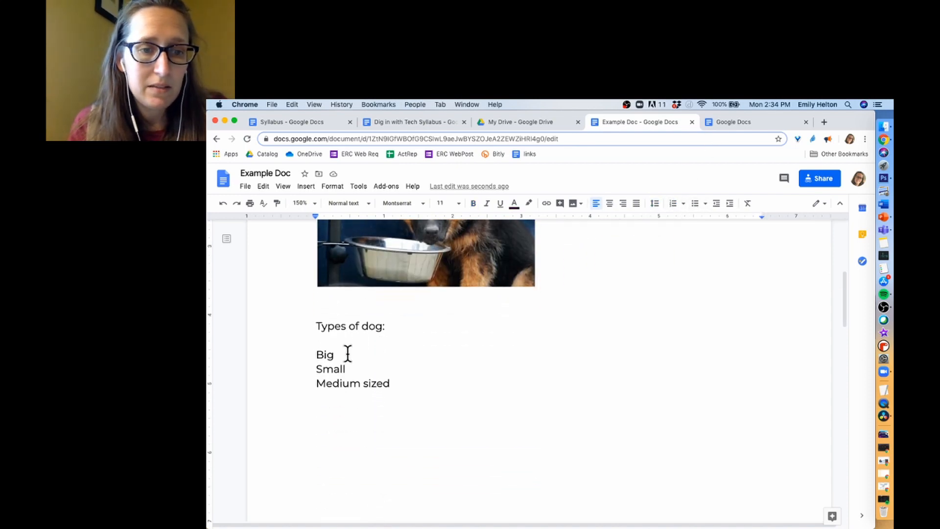
pyautogui.moveTo(317, 354); pyautogui.dragTo(333, 387)
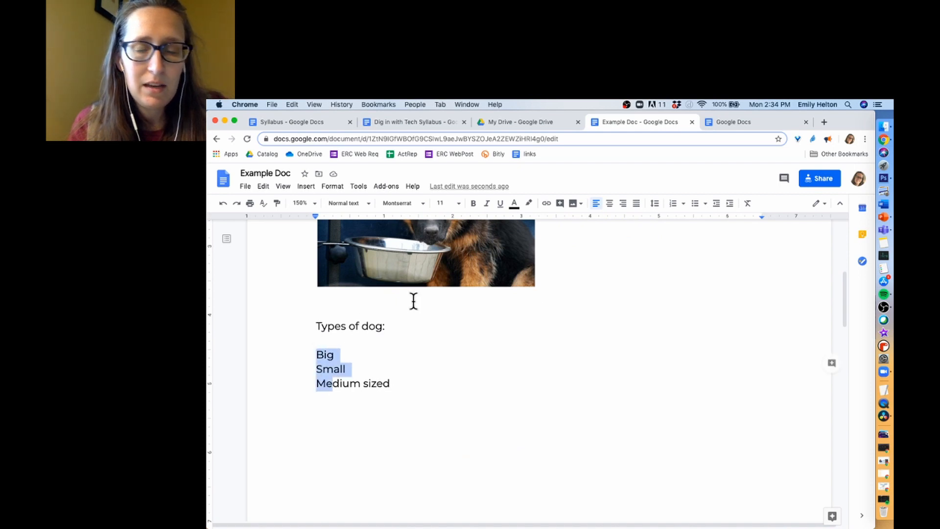
pyautogui.click(673, 203)
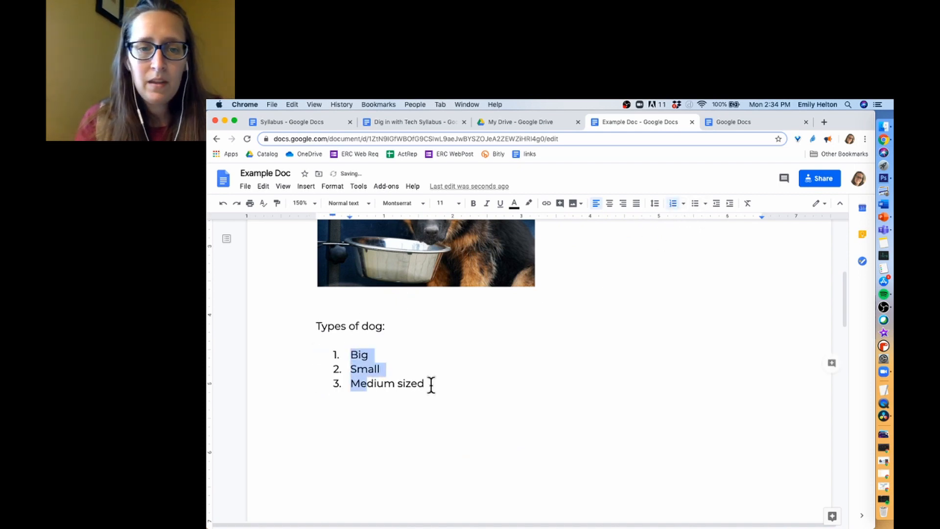
# - Add 'What's a fourth size' and 'Fifth?' as items 4 and 5, then end the list
pyautogui.click(430, 384)
pyautogui.press('Return')
pyautogui.write("What's ta")
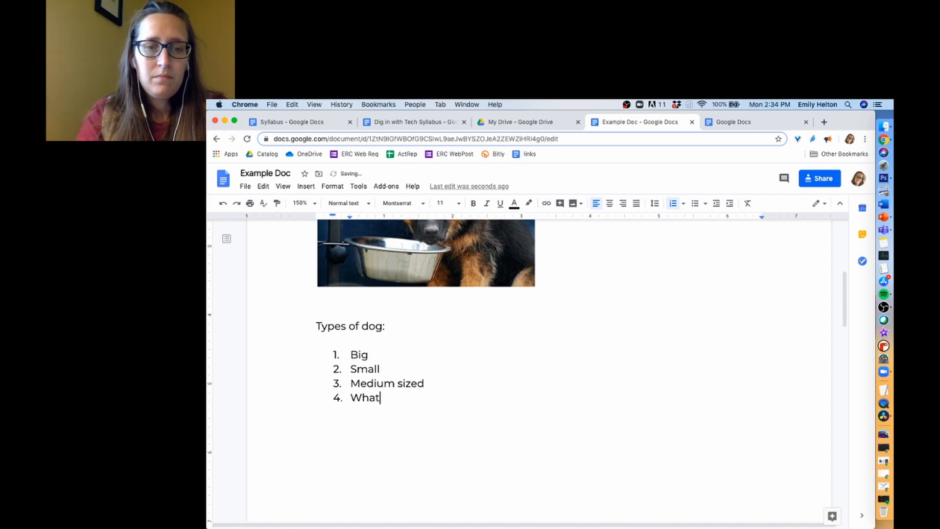
pyautogui.press('BackSpace')
pyautogui.press('BackSpace')
pyautogui.press('BackSpace')
pyautogui.write('a f')
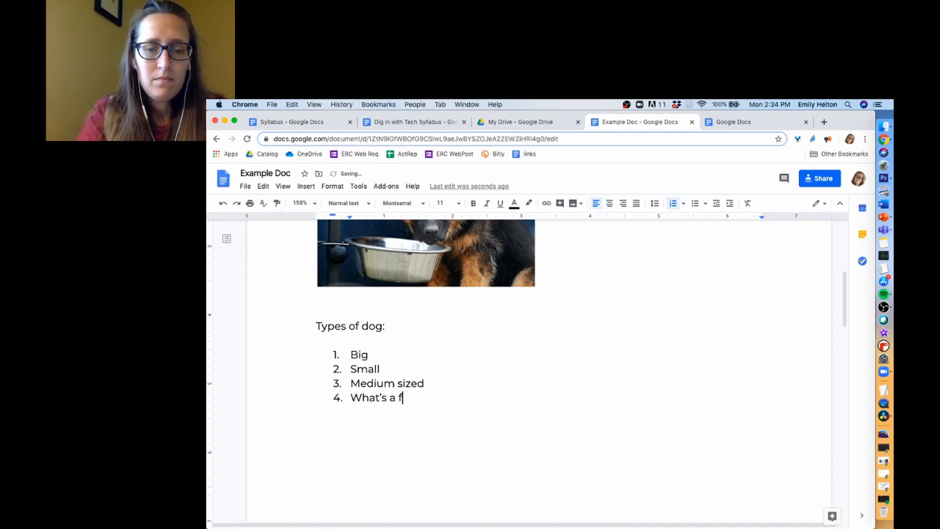
pyautogui.write('ourth size')
pyautogui.press('Return')
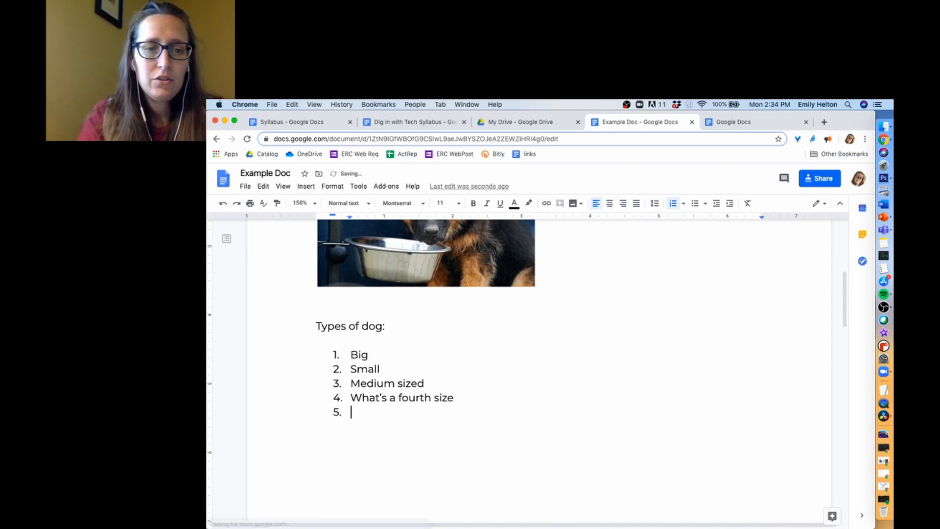
pyautogui.write('Fifth?')
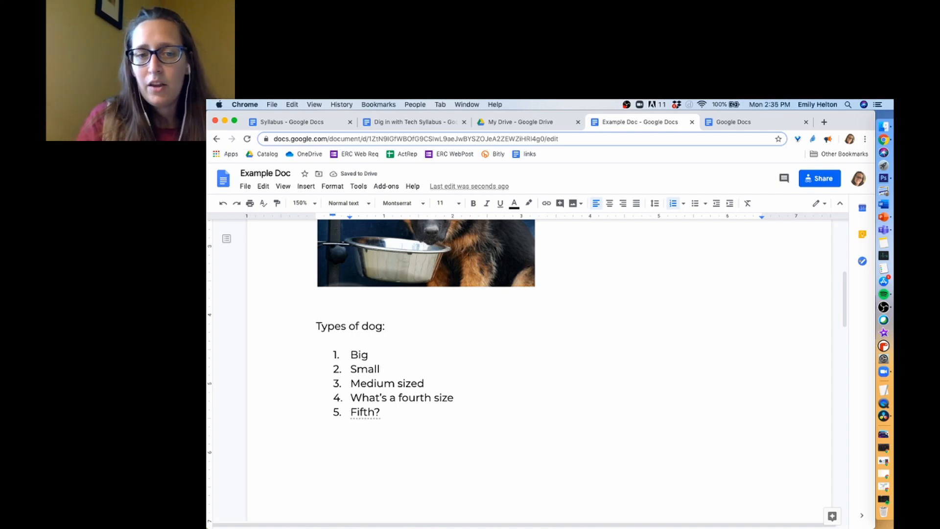
pyautogui.press('Return')
pyautogui.press('Return')
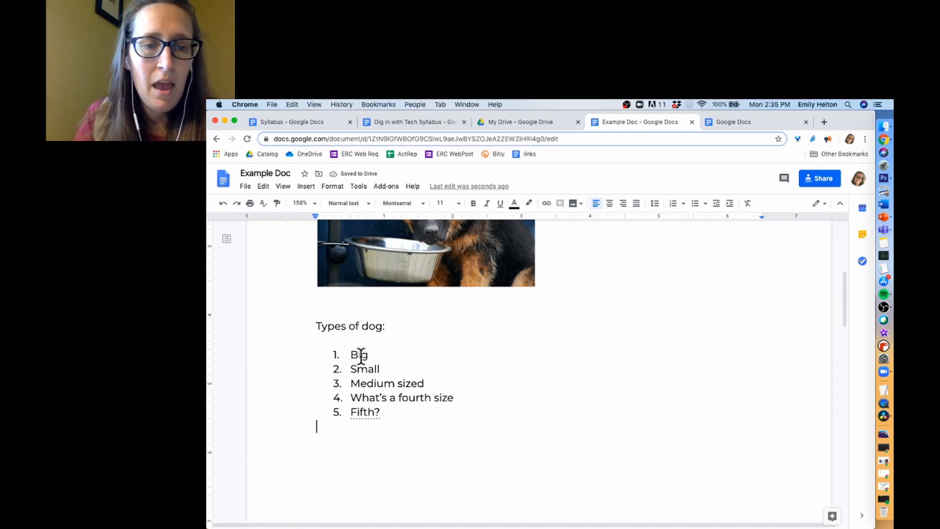
# - Change the dog list to bullets and browse the numbered and bullet style choices
pyautogui.moveTo(362, 354); pyautogui.dragTo(381, 413)
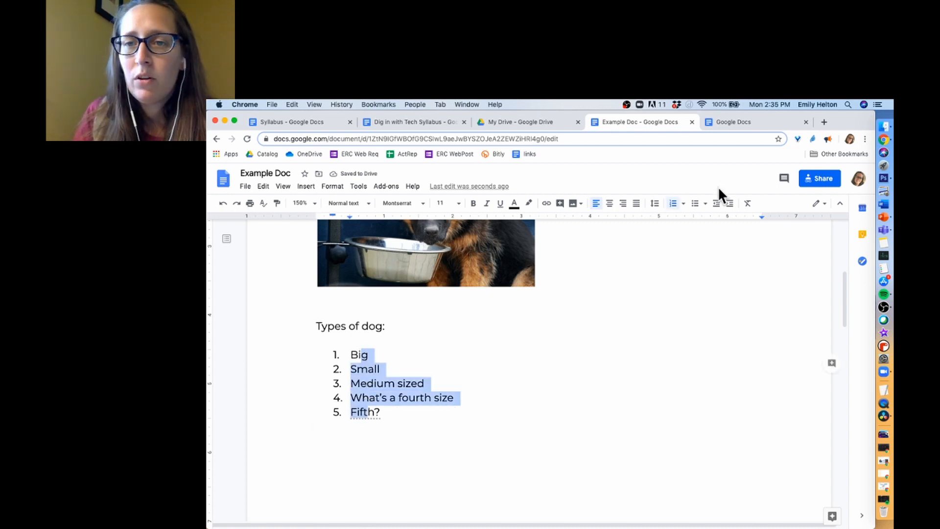
pyautogui.click(694, 203)
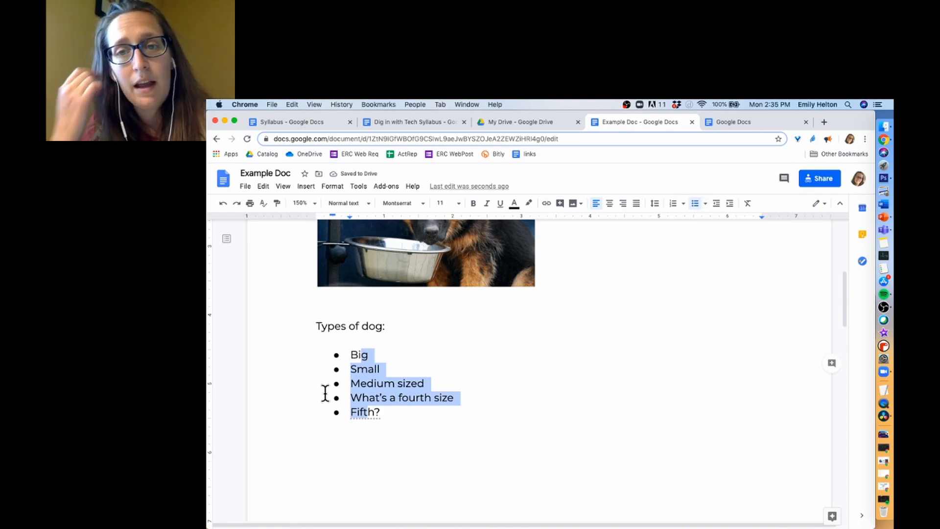
pyautogui.click(683, 203)
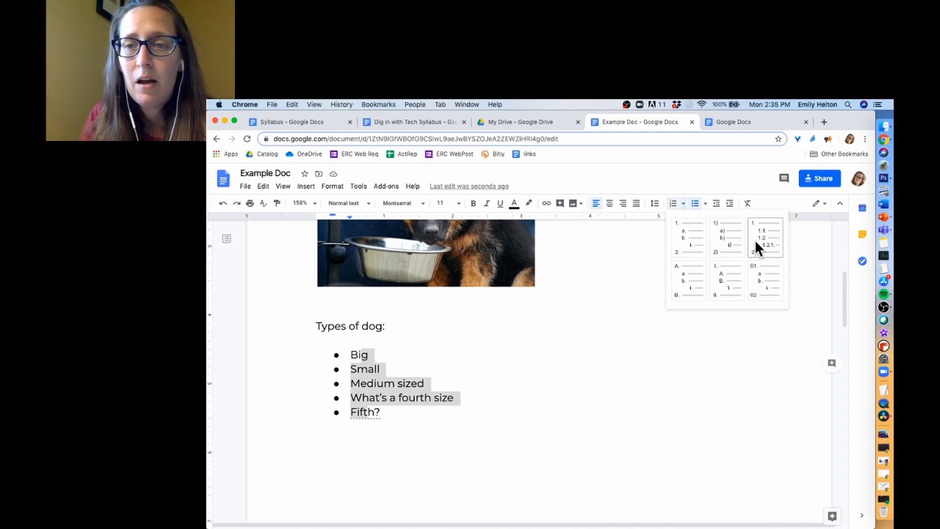
pyautogui.click(704, 204)
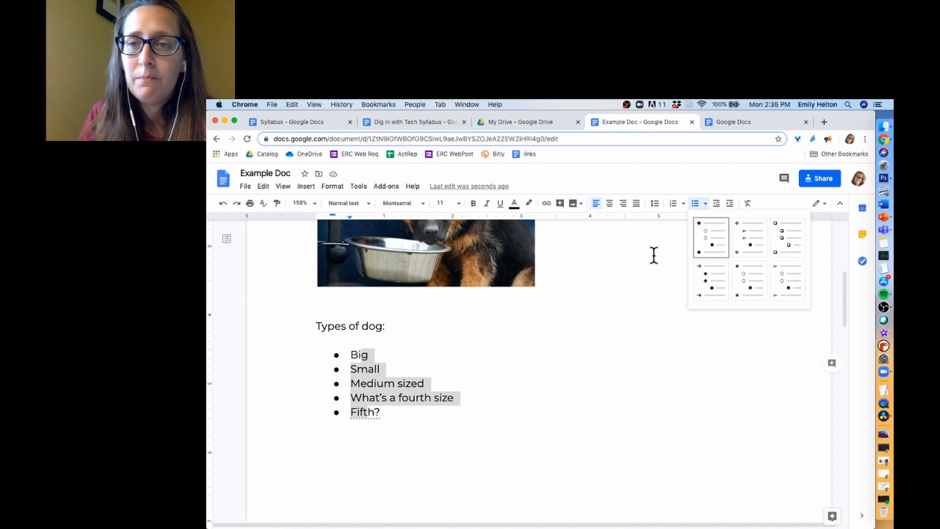
pyautogui.click(718, 185)
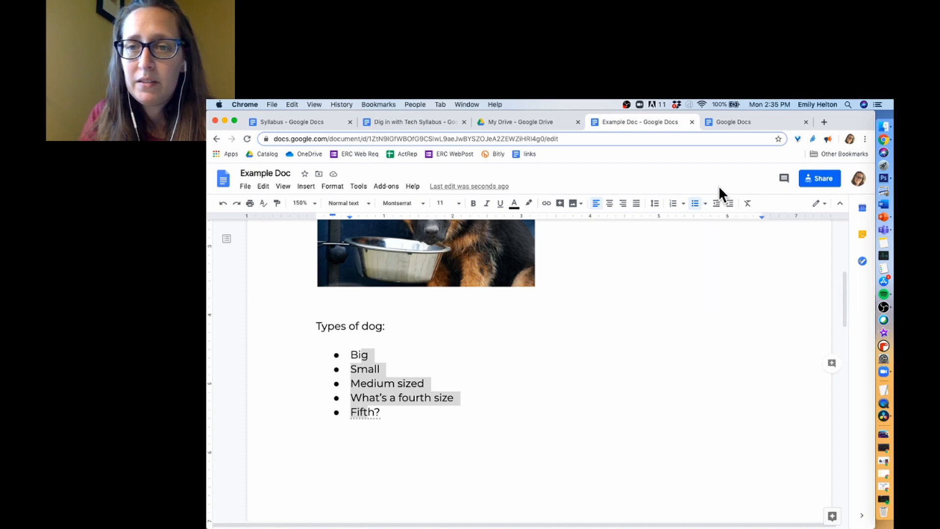
# - Nudge the bullet list's left indent slightly right and switch to Dig in with Tech Syllabus
pyautogui.click(730, 203)
pyautogui.click(730, 203)
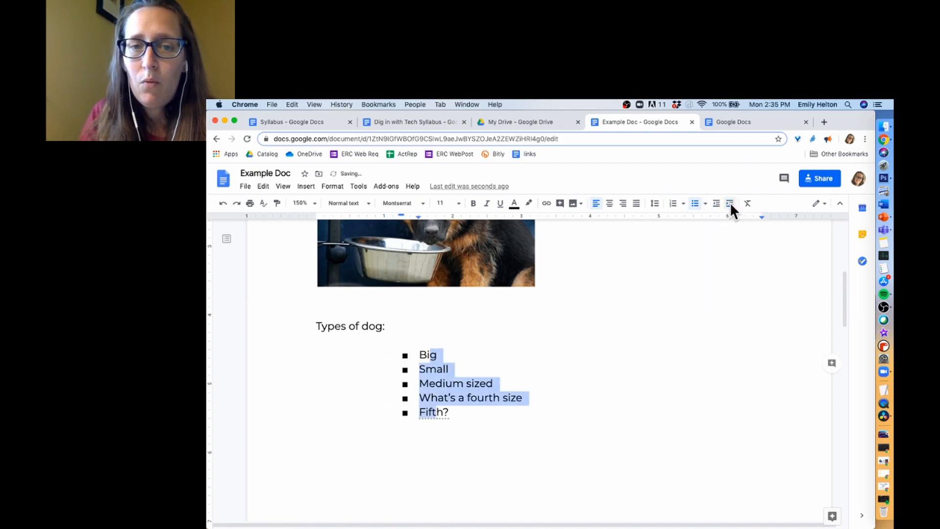
pyautogui.click(713, 205)
pyautogui.click(713, 205)
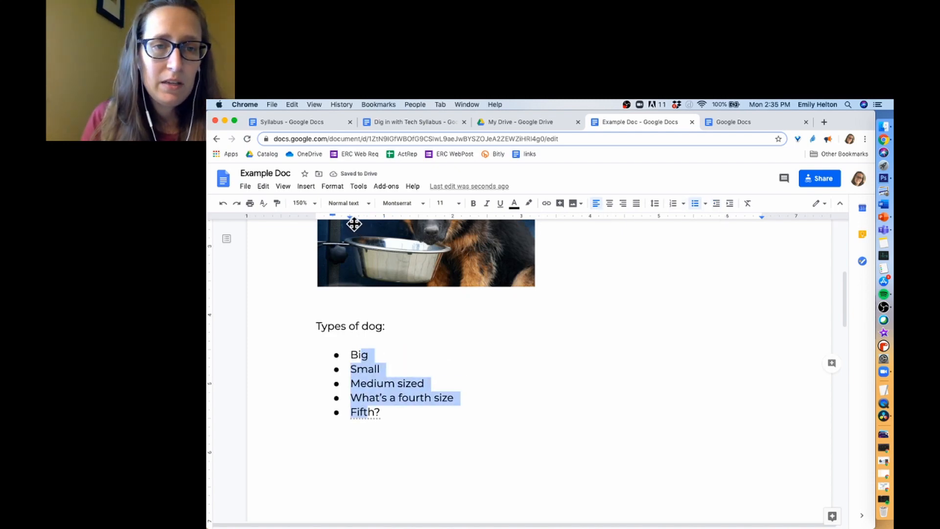
pyautogui.moveTo(350, 220)
pyautogui.mouseDown()
pyautogui.moveTo(425, 217)
pyautogui.moveTo(367, 227)
pyautogui.mouseUp()
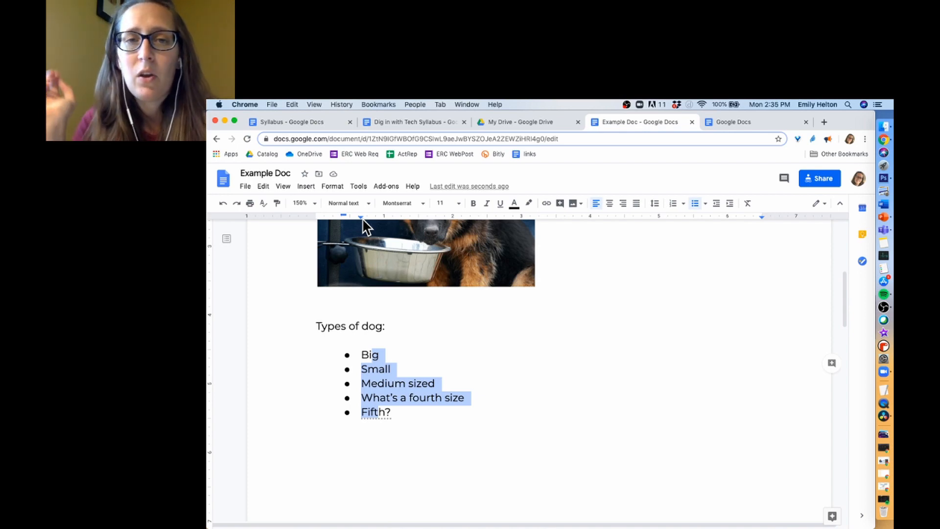
pyautogui.click(400, 126)
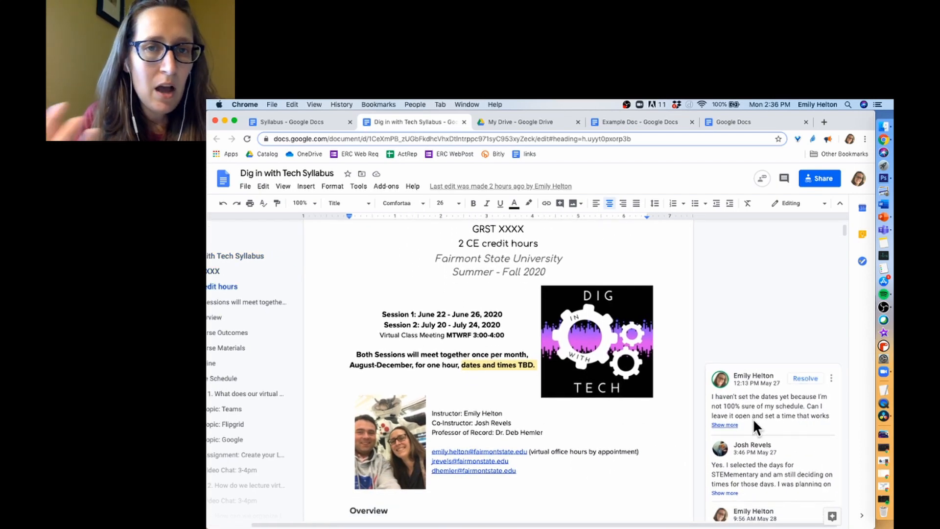
# - Scroll through the Dig in with Tech Syllabus down to the Fall Schedule section
pyautogui.scroll(-3, 753, 419)
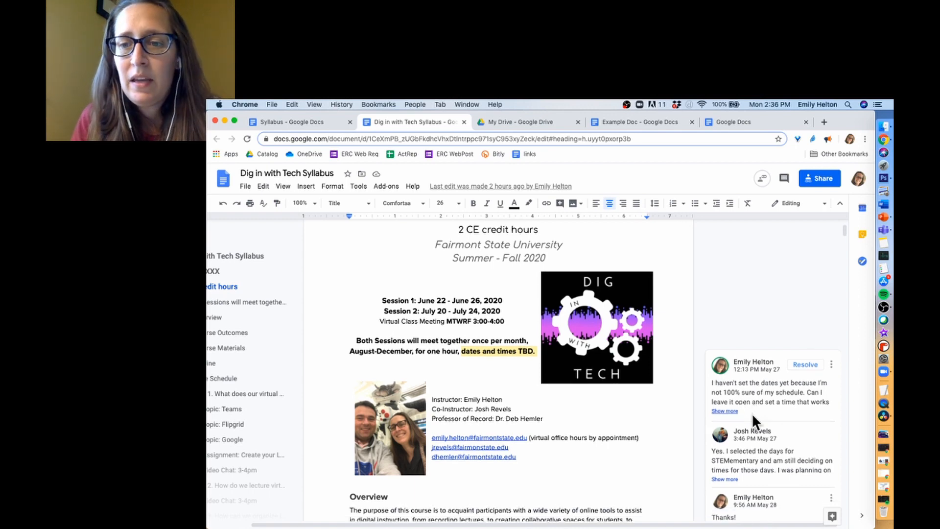
pyautogui.scroll(-3, 753, 416)
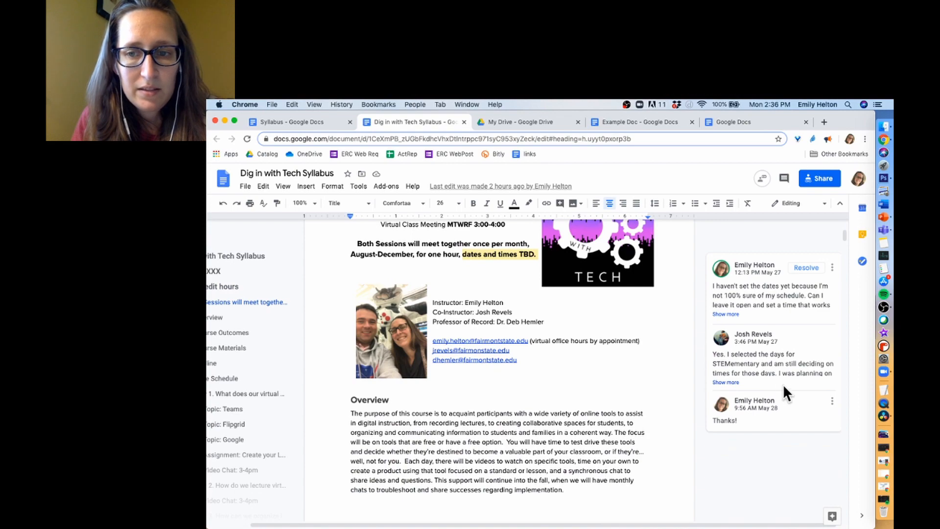
pyautogui.scroll(-20, 768, 387)
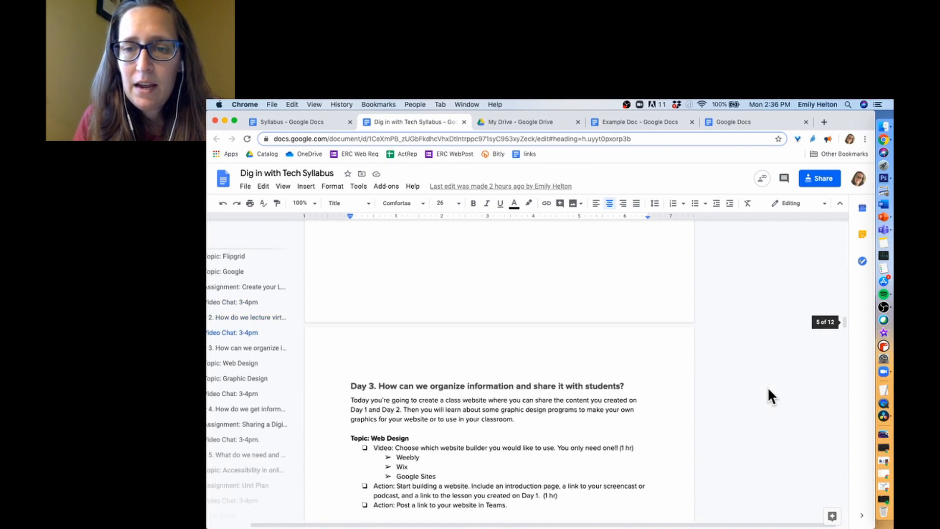
pyautogui.scroll(-20, 767, 387)
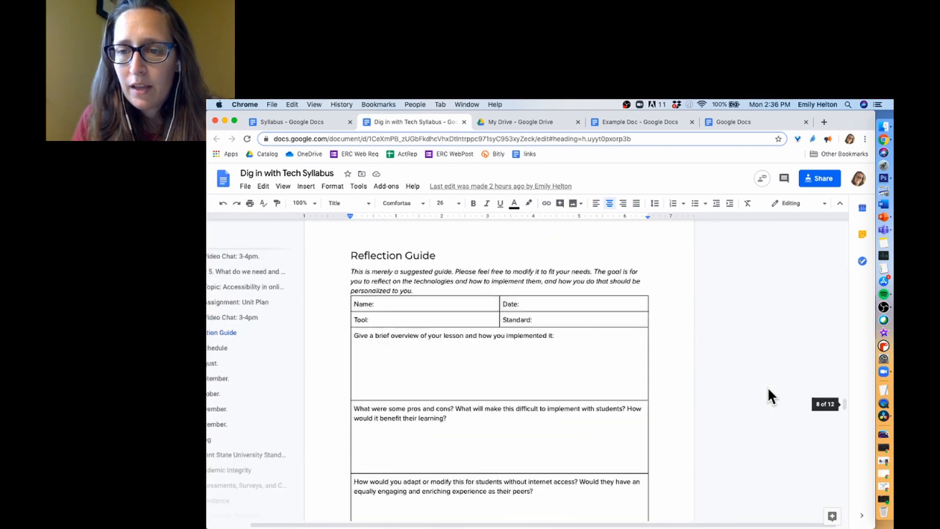
pyautogui.scroll(-7, 768, 387)
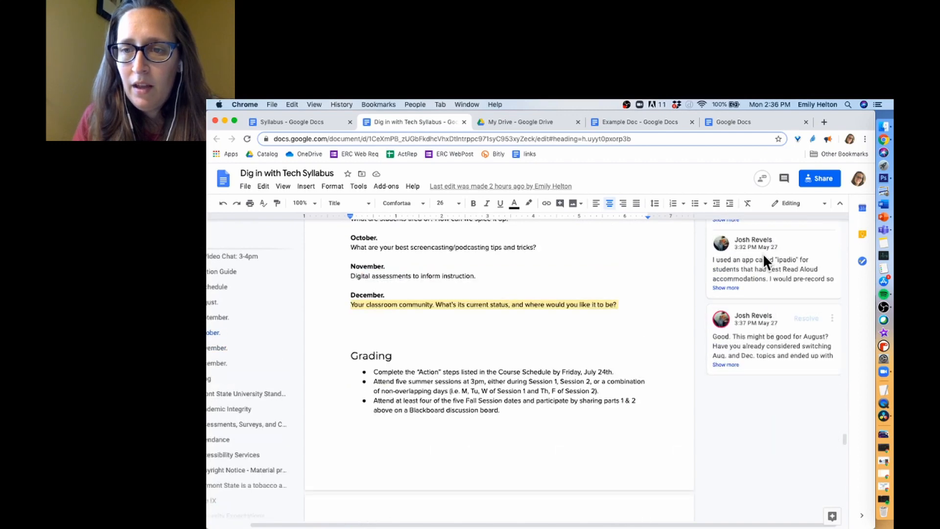
pyautogui.scroll(2, 762, 280)
pyautogui.scroll(1, 763, 280)
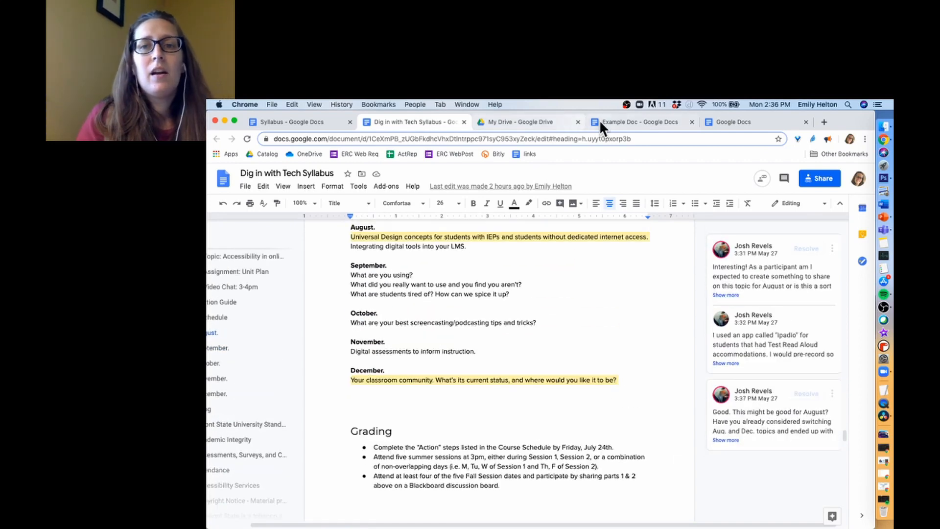
pyautogui.hscroll(-1, 716, 405)
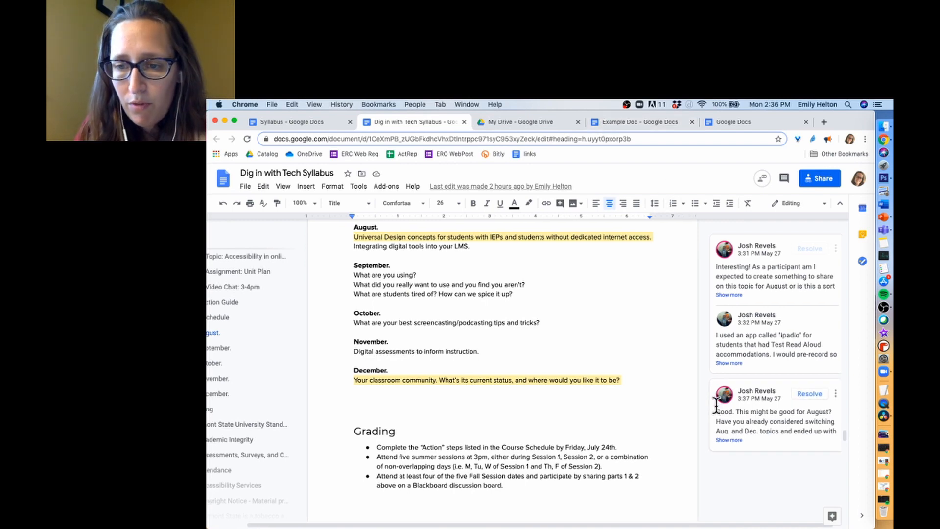
pyautogui.scroll(-2, 716, 405)
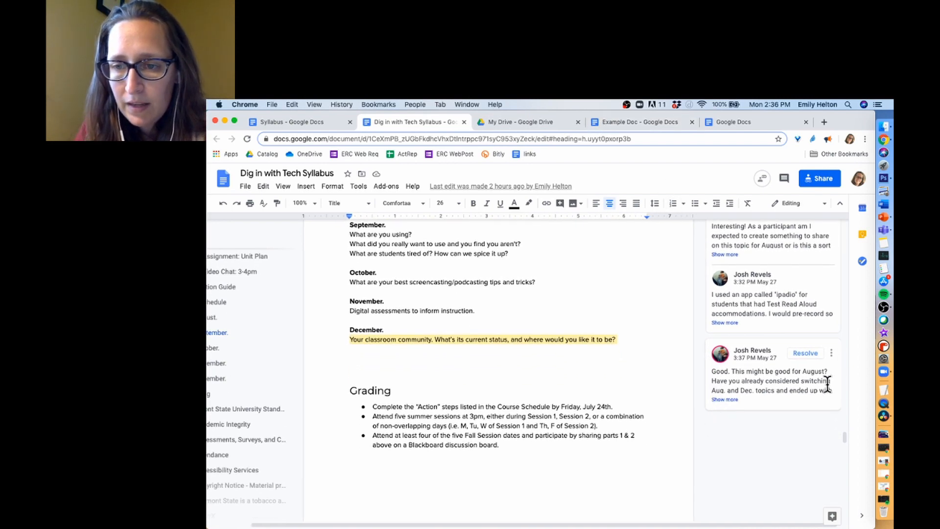
pyautogui.scroll(5, 827, 384)
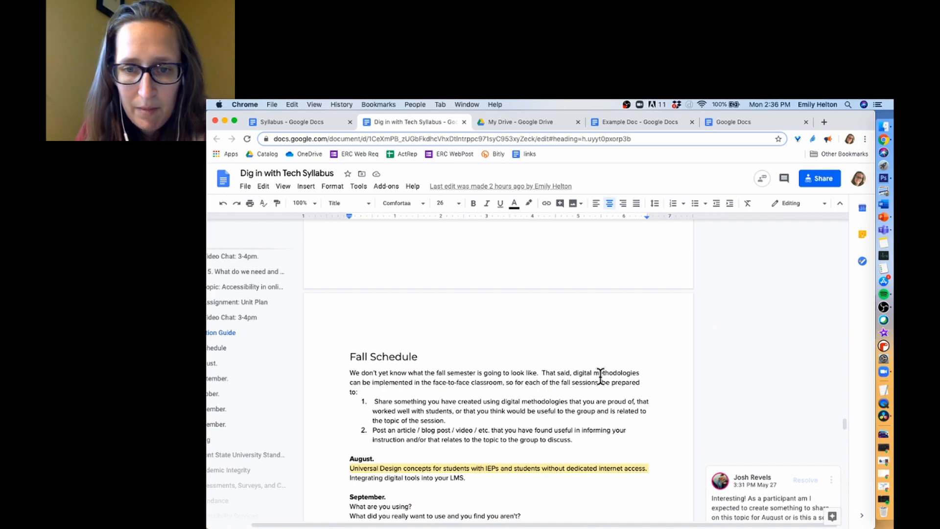
# - Select 'methodologies' under Fall Schedule and look through the Edit menu without changes
pyautogui.moveTo(595, 373); pyautogui.dragTo(640, 373)
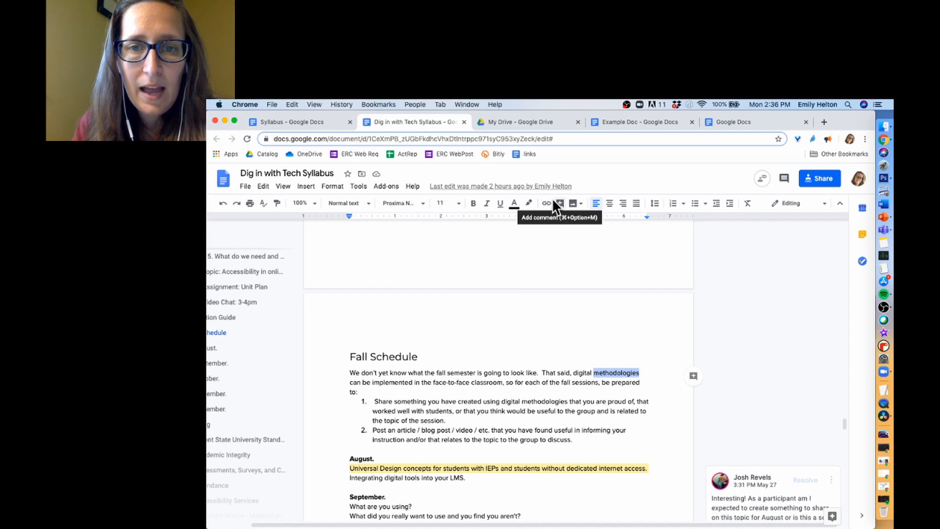
pyautogui.click(265, 187)
pyautogui.moveTo(300, 187)
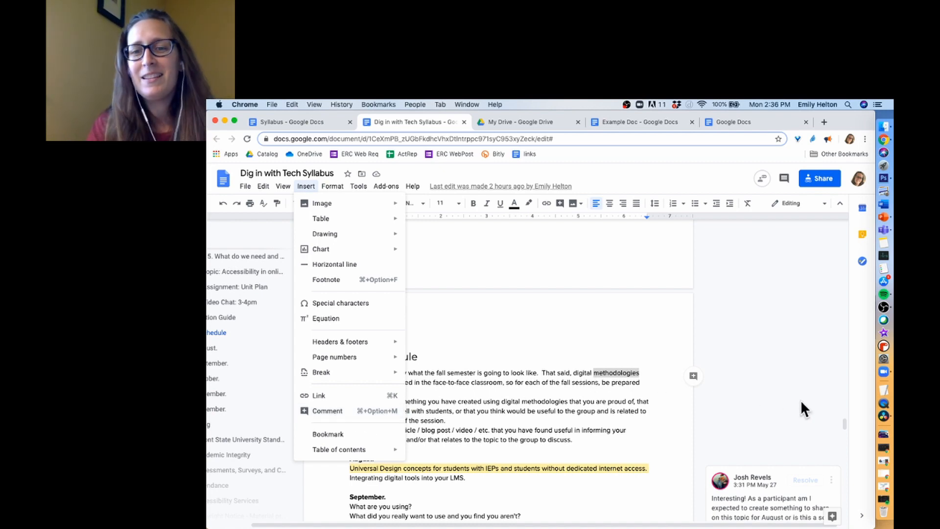
pyautogui.click(738, 374)
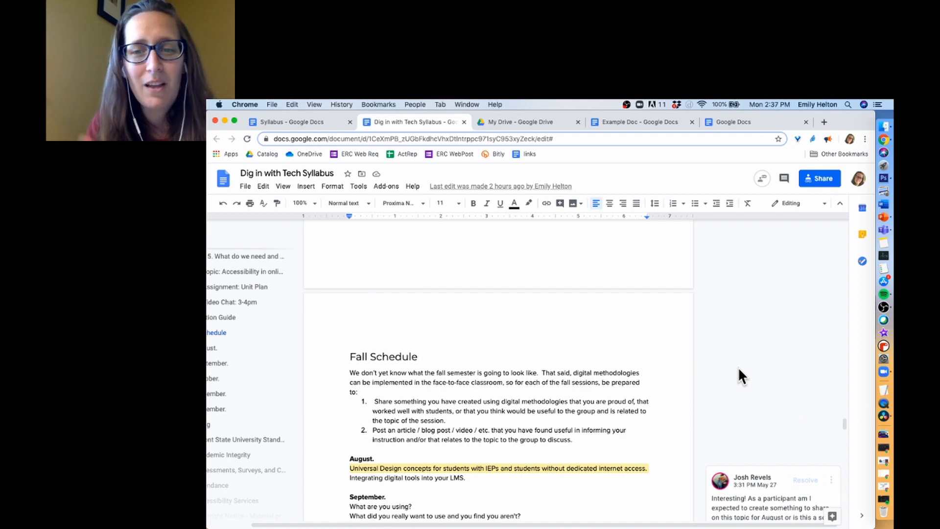
# - Comment 'Need to change this language.' on the word methodologies
pyautogui.doubleClick(621, 374)
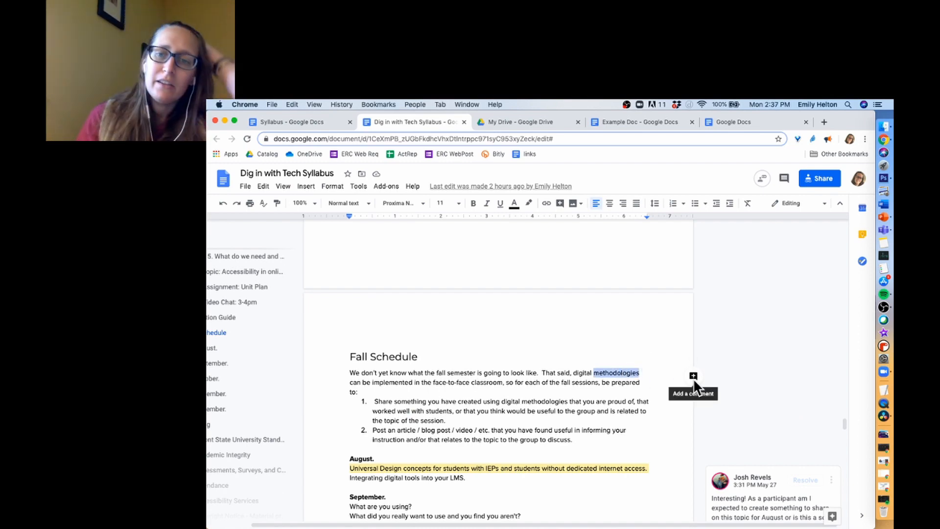
pyautogui.click(694, 377)
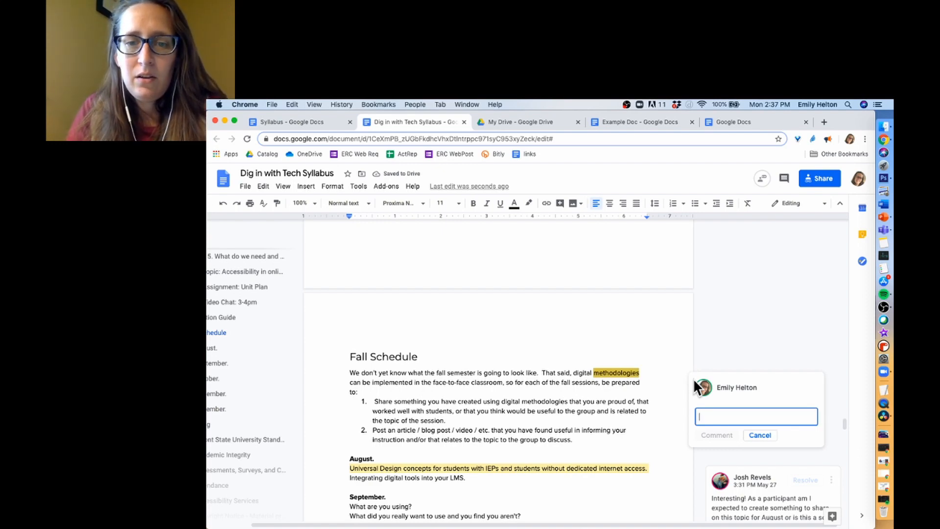
pyautogui.write('Nee')
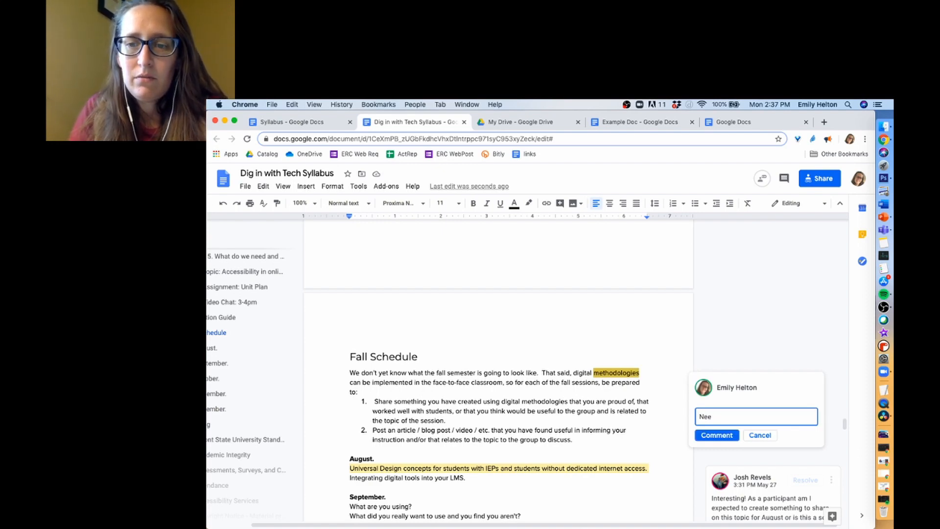
pyautogui.write('d to chang')
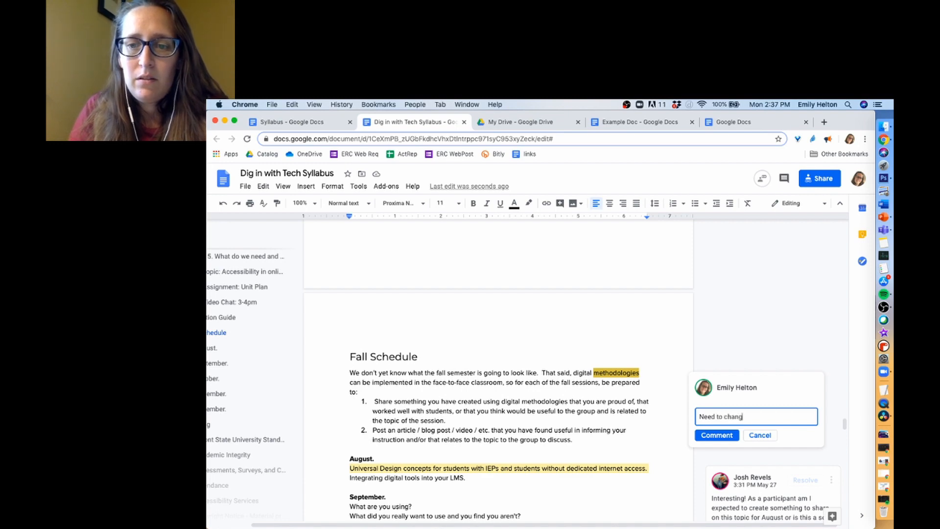
pyautogui.write('e this language.')
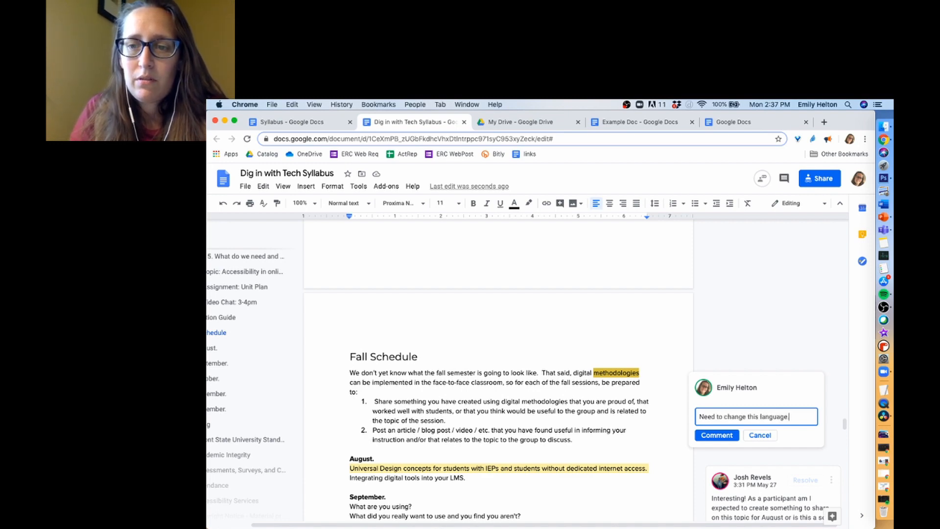
pyautogui.click(722, 435)
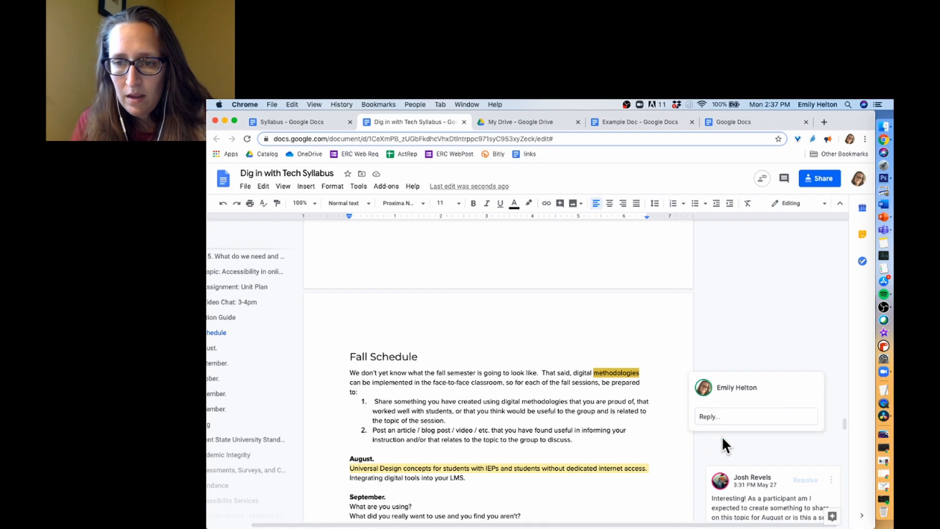
pyautogui.scroll(-1, 744, 395)
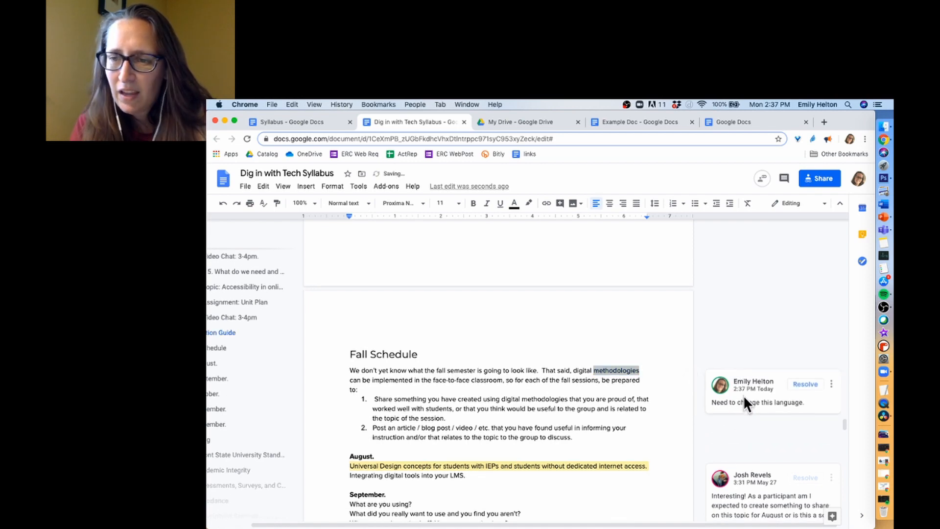
pyautogui.click(831, 372)
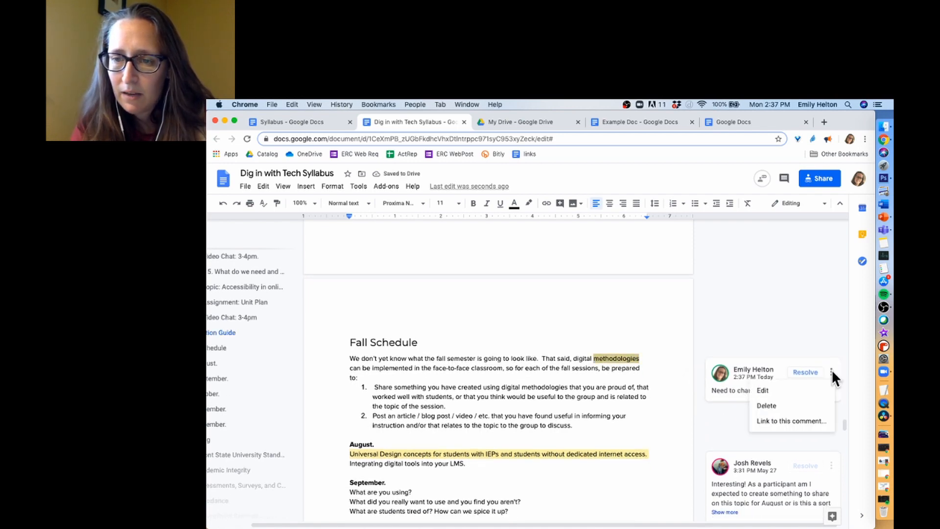
pyautogui.click(750, 327)
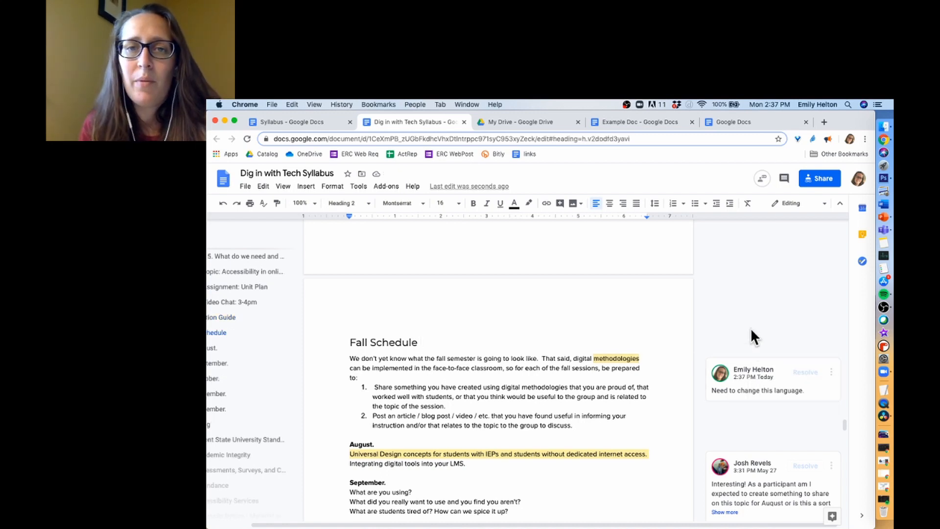
pyautogui.scroll(-1, 711, 371)
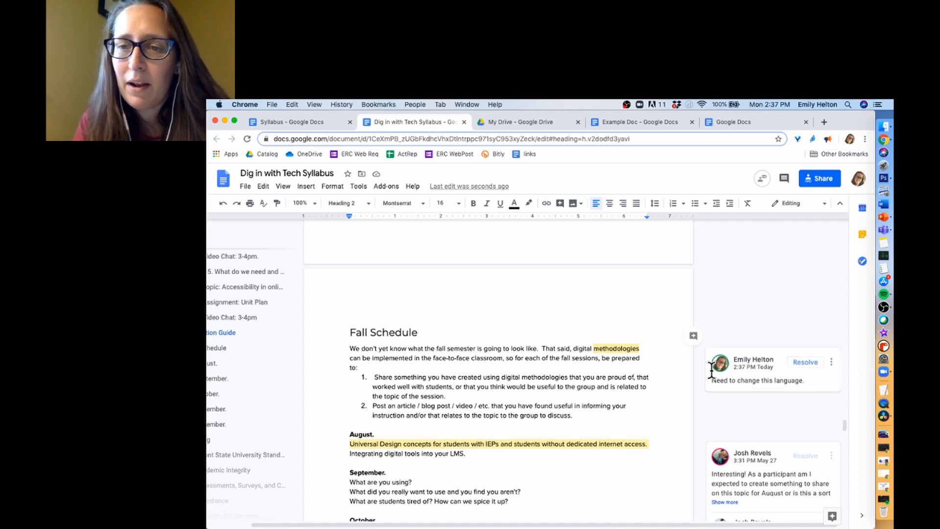
pyautogui.scroll(-1, 712, 371)
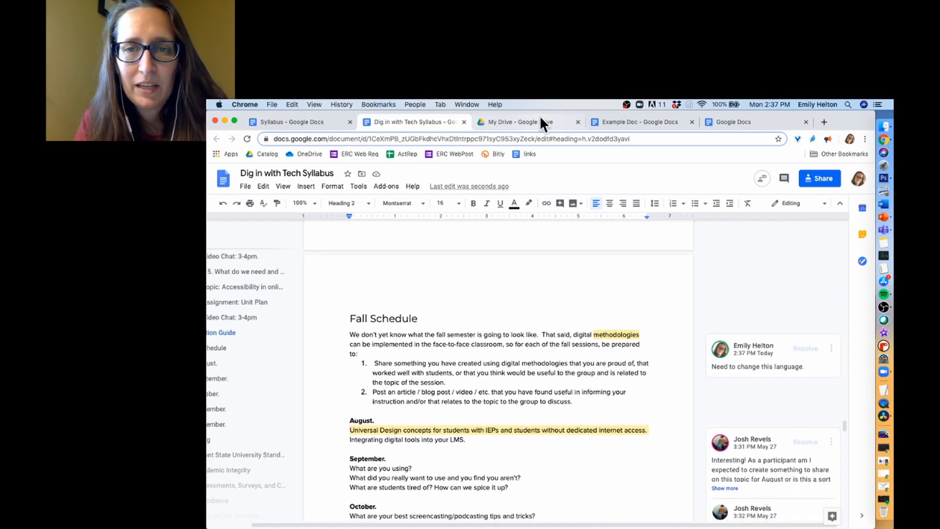
# - Return to Example Doc and bring up its Share with people and groups dialog
pyautogui.click(615, 120)
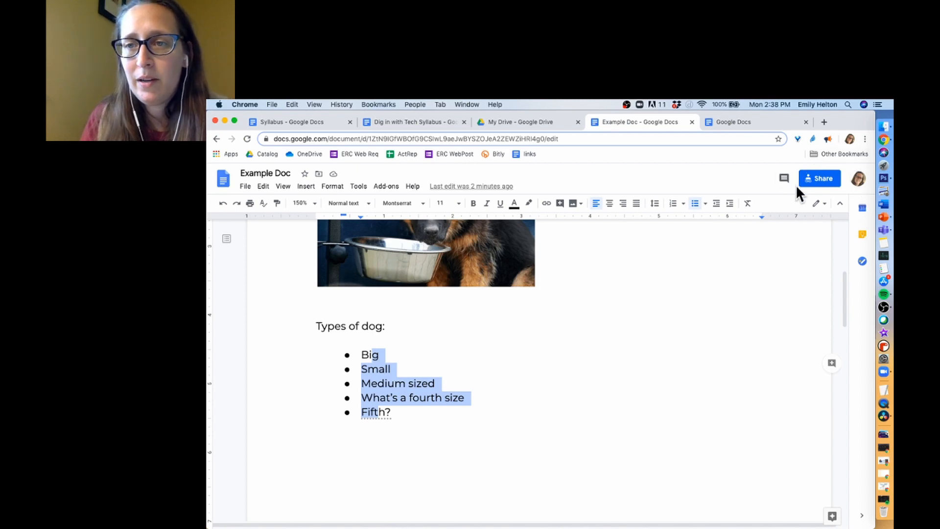
pyautogui.click(816, 173)
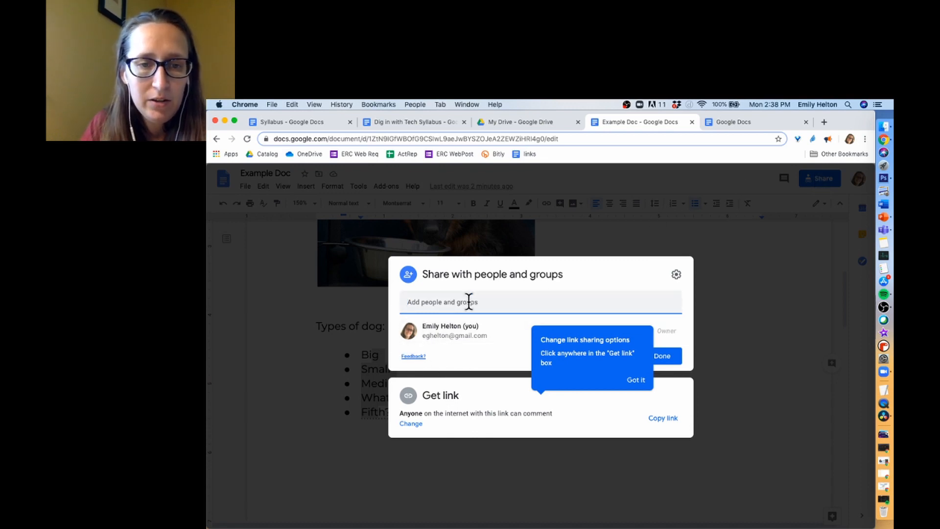
pyautogui.click(636, 380)
pyautogui.write('josh')
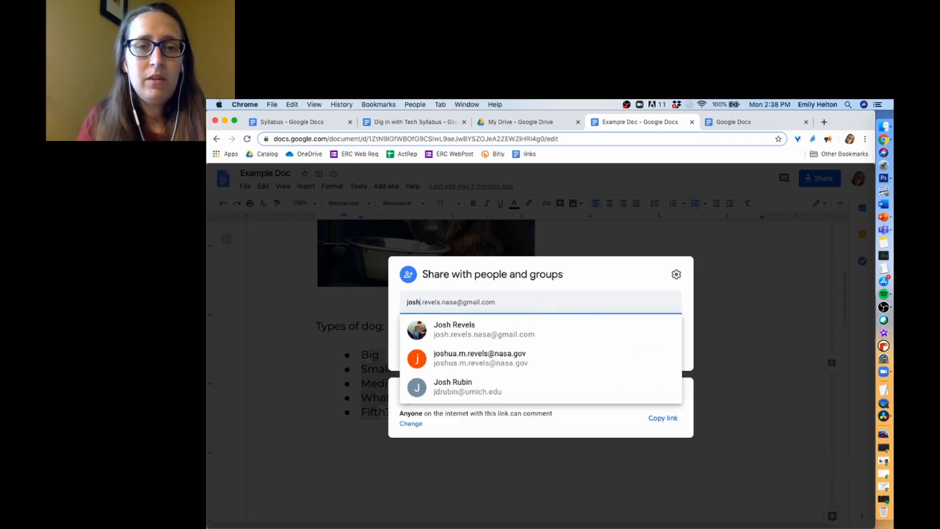
pyautogui.press('Return')
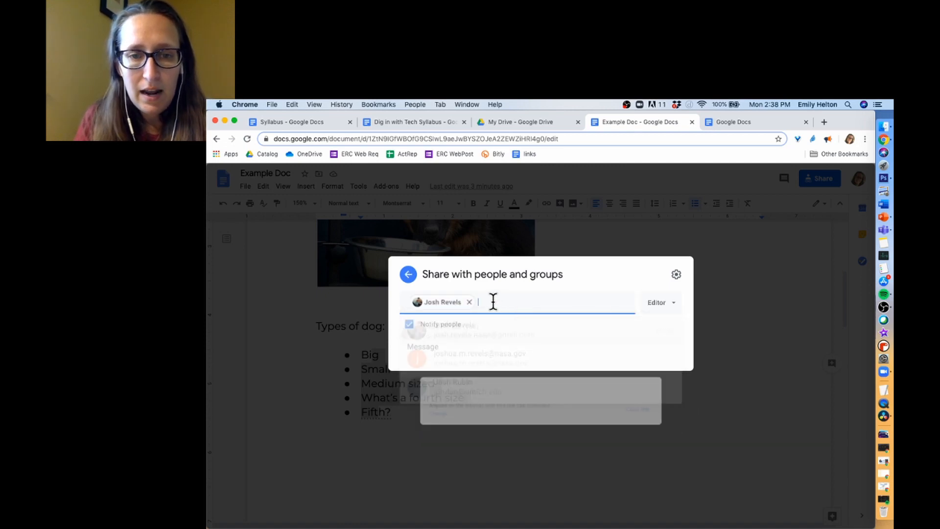
pyautogui.click(666, 296)
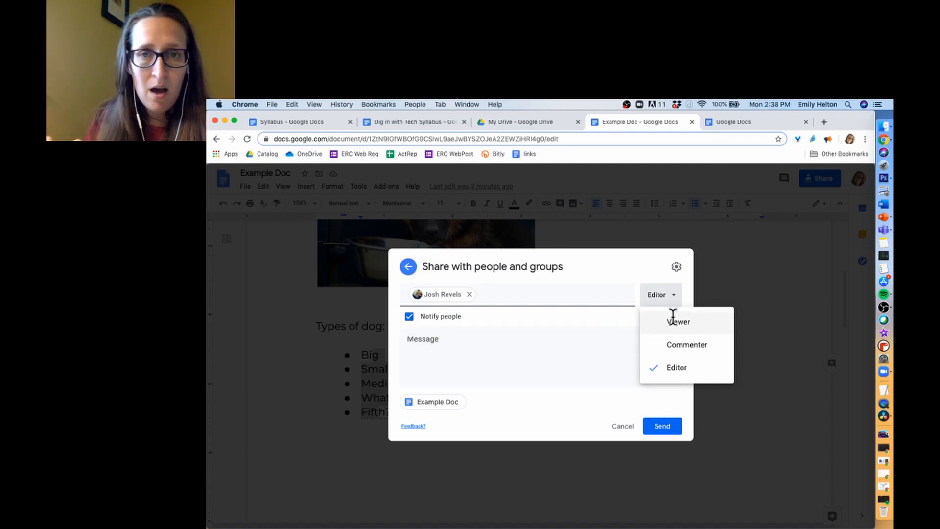
pyautogui.click(551, 338)
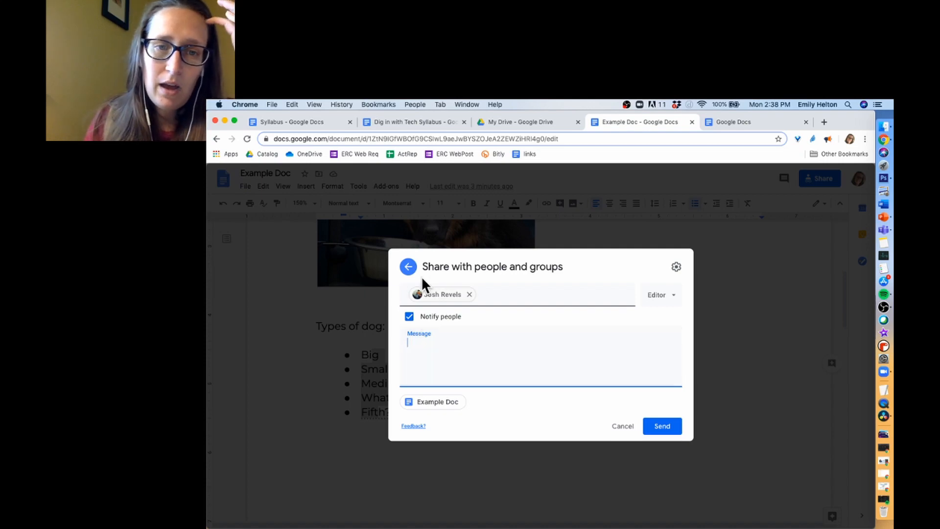
pyautogui.click(407, 265)
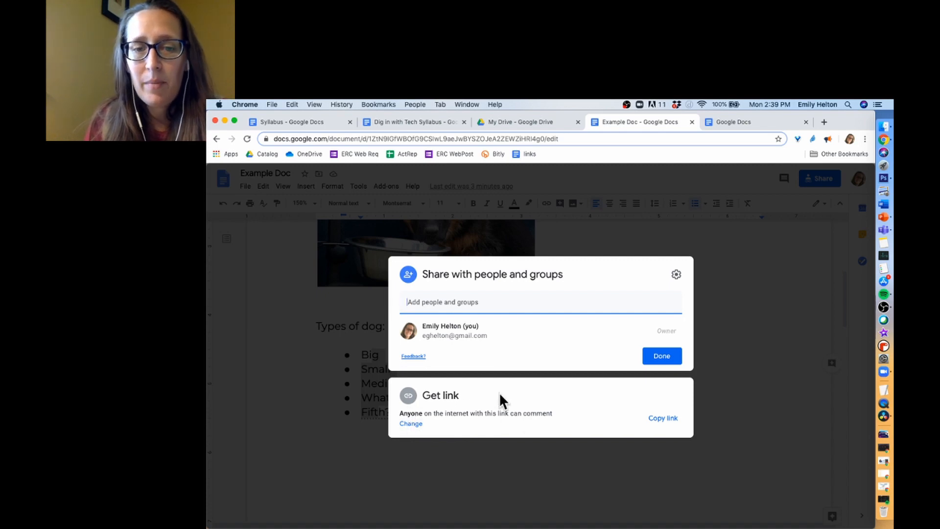
# - Keep Example Doc's link at Commenter for anyone, copy the link, and close sharing
pyautogui.click(662, 418)
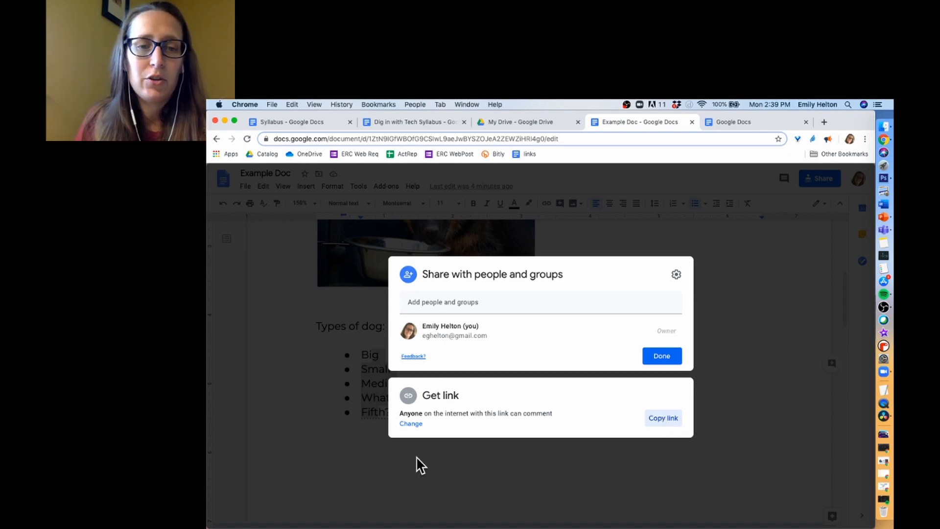
pyautogui.click(410, 424)
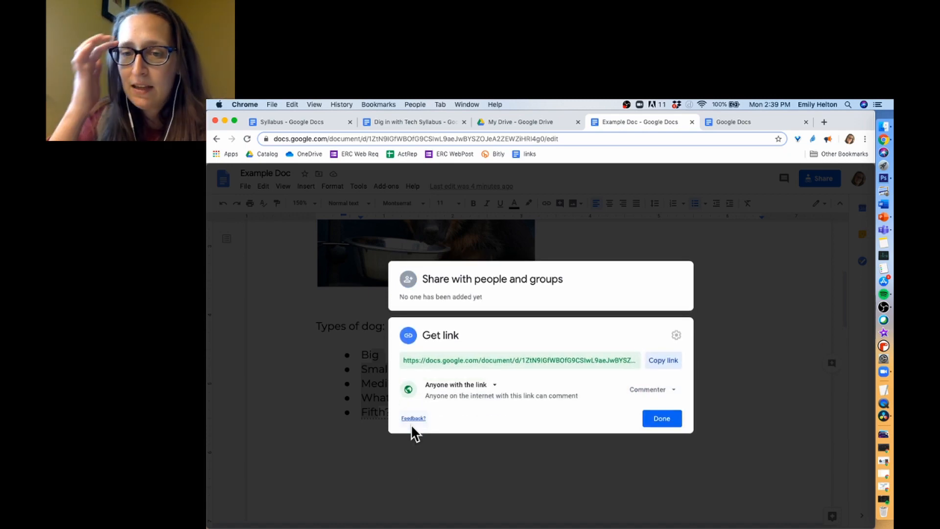
pyautogui.click(656, 390)
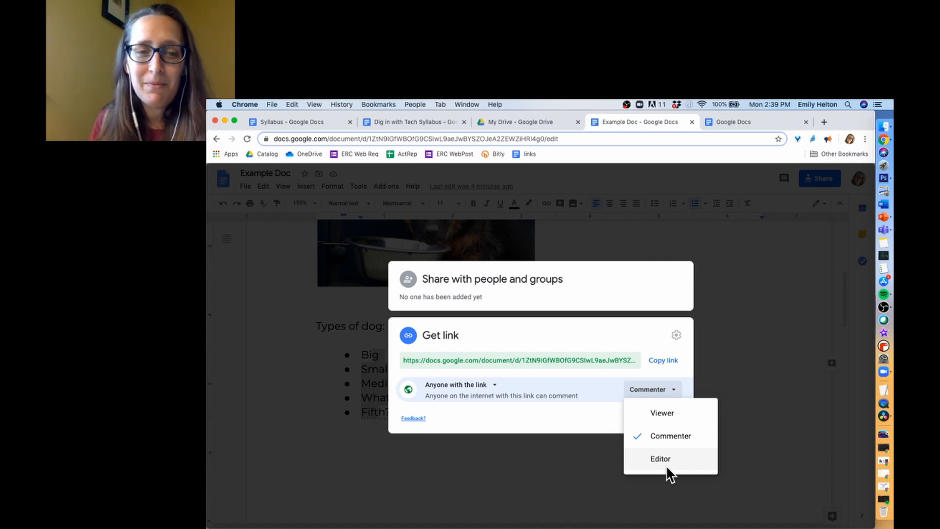
pyautogui.click(582, 416)
pyautogui.click(665, 360)
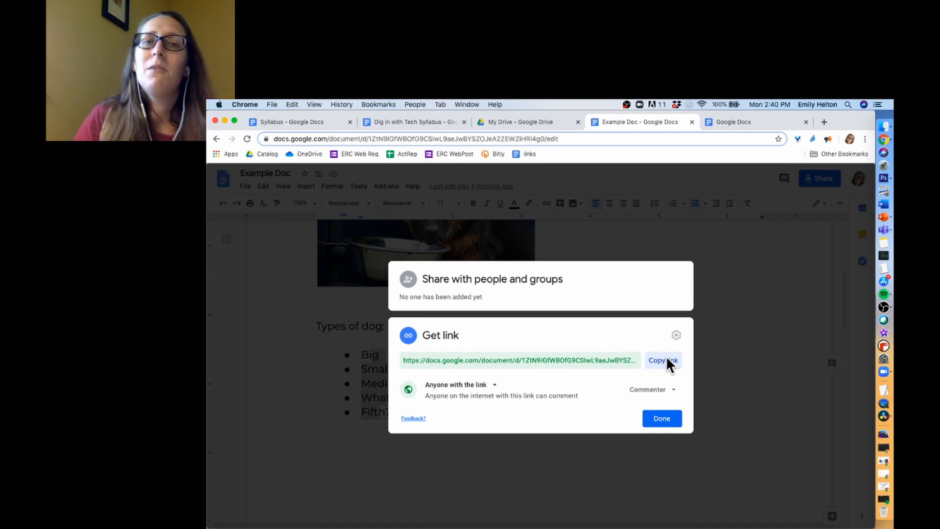
pyautogui.click(663, 421)
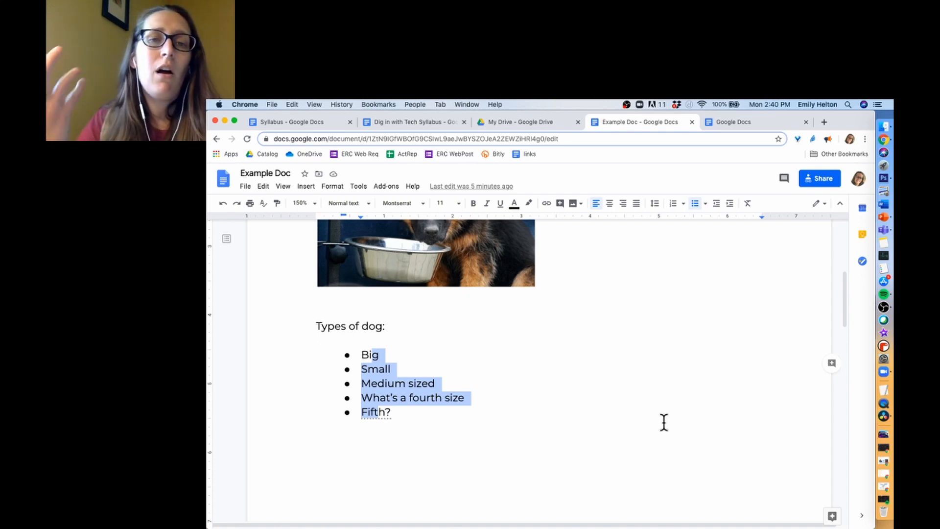
# - Switch to the Dig in with Tech Syllabus and open its version history
pyautogui.click(428, 127)
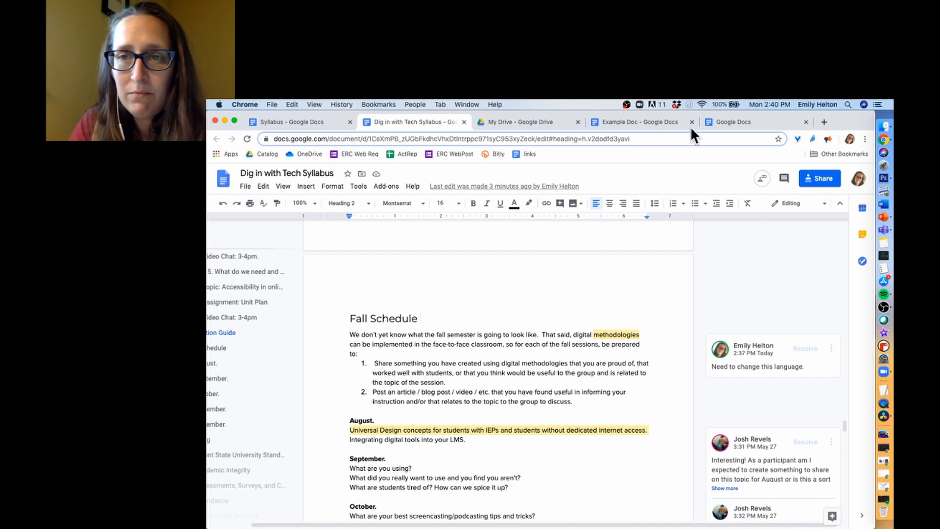
pyautogui.click(617, 125)
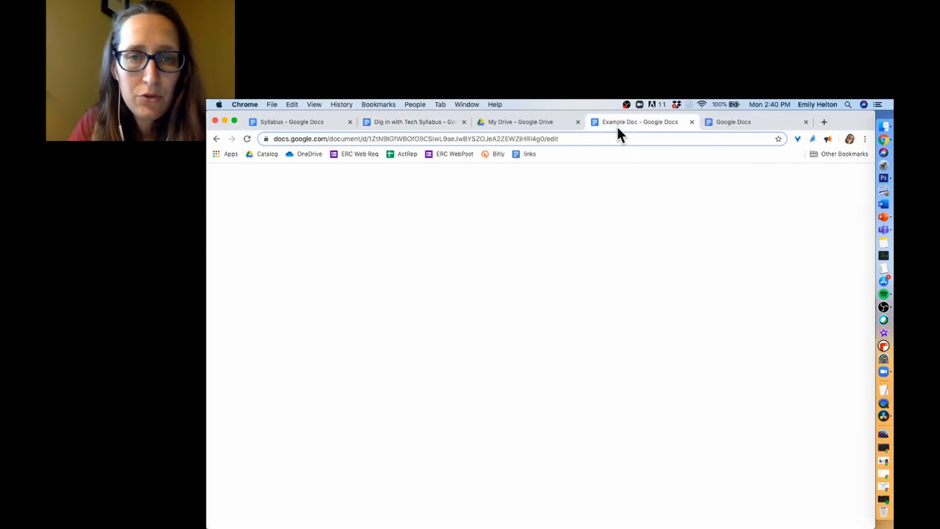
pyautogui.click(420, 119)
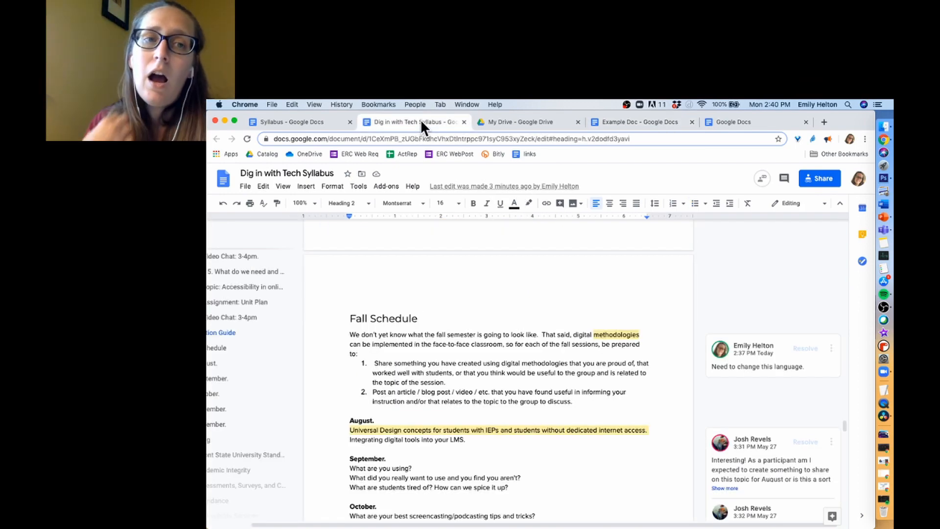
pyautogui.click(504, 186)
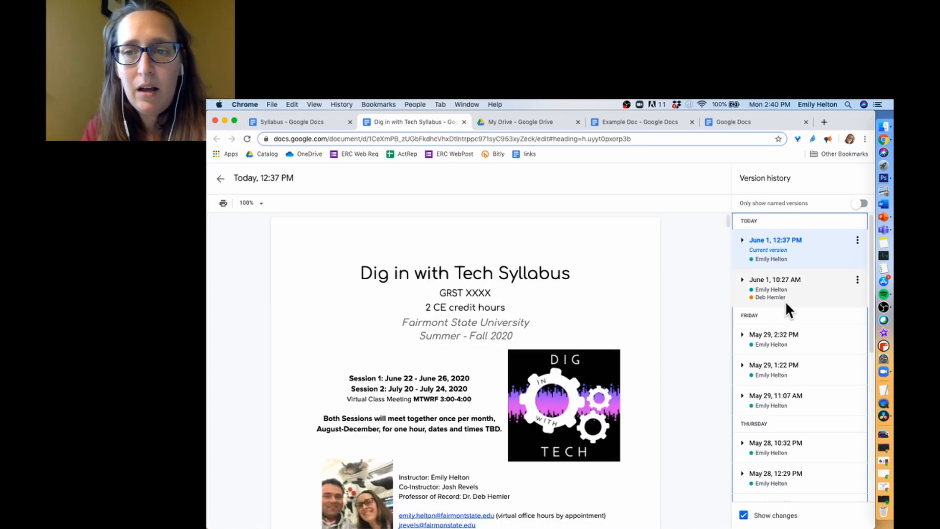
# - Browse the May 26, May 27 and June 1 versions, settling on June 1, 10:27 AM
pyautogui.scroll(-3, 785, 301)
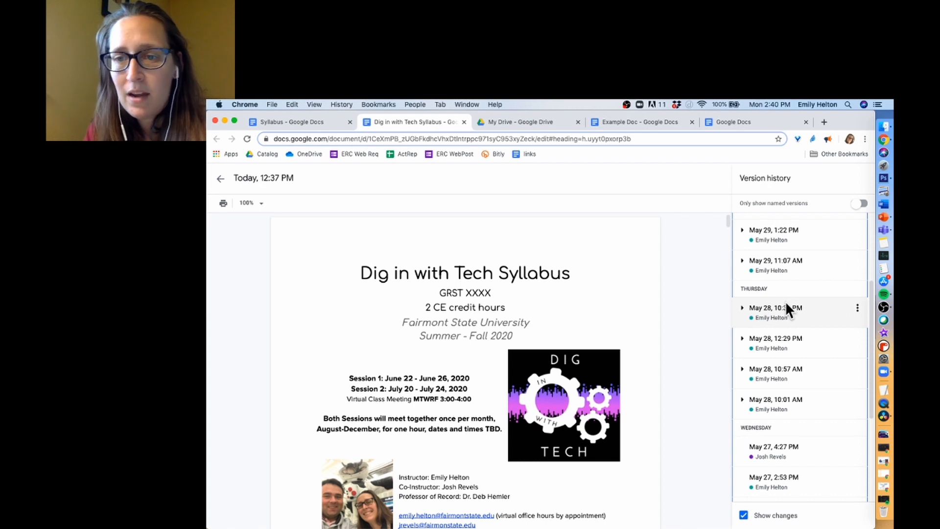
pyautogui.scroll(-4, 785, 303)
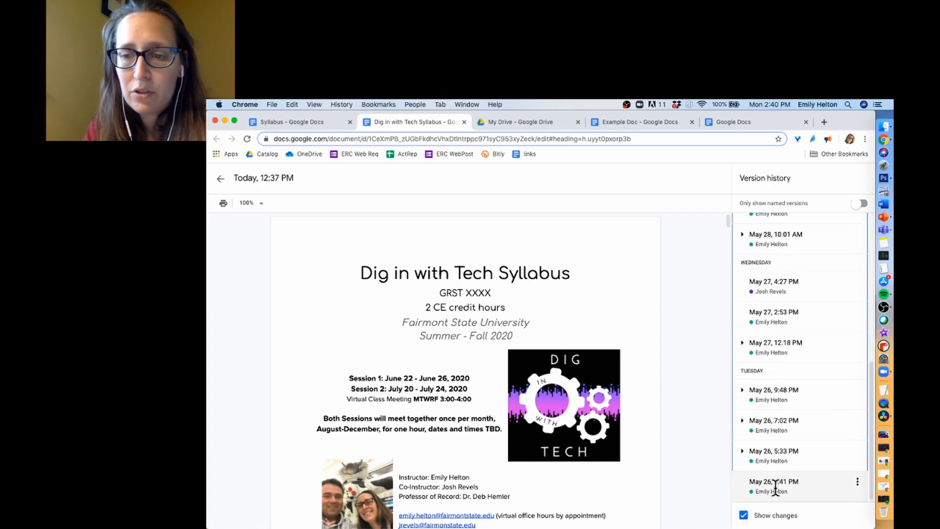
pyautogui.click(774, 485)
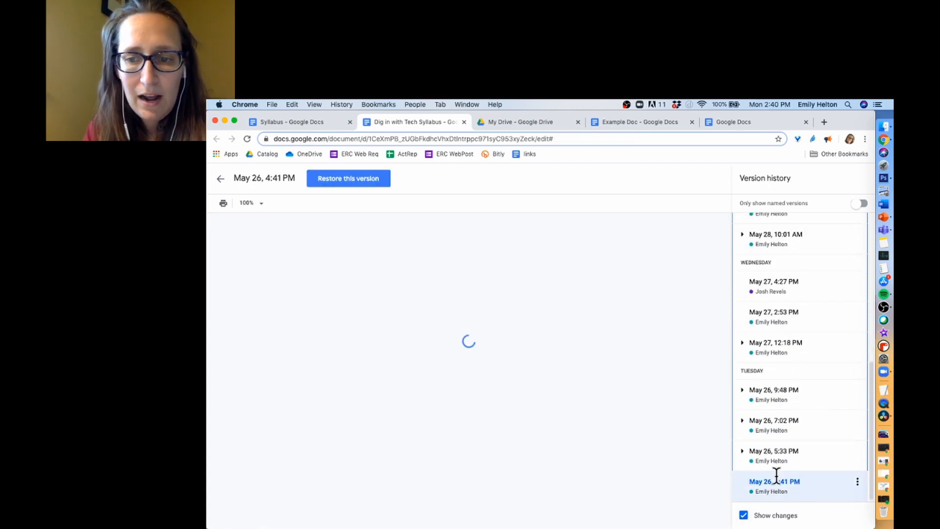
pyautogui.doubleClick(775, 419)
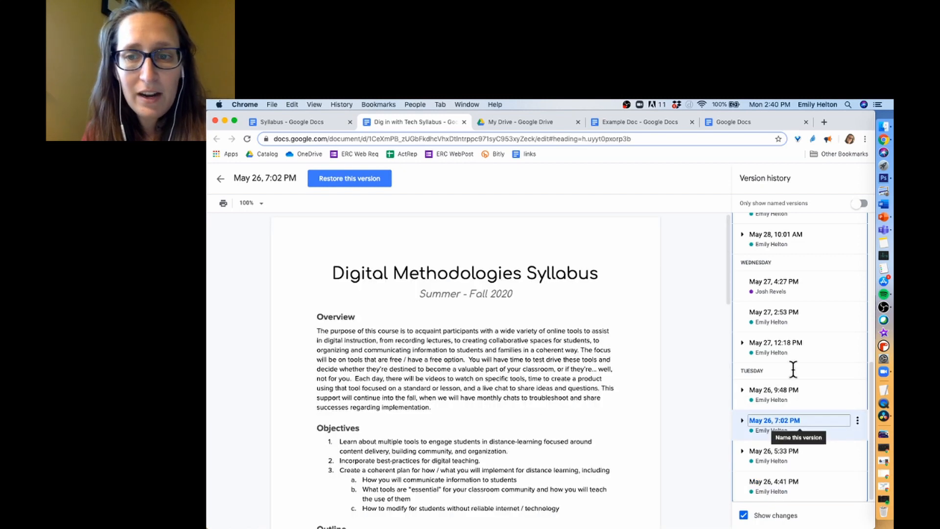
pyautogui.click(797, 304)
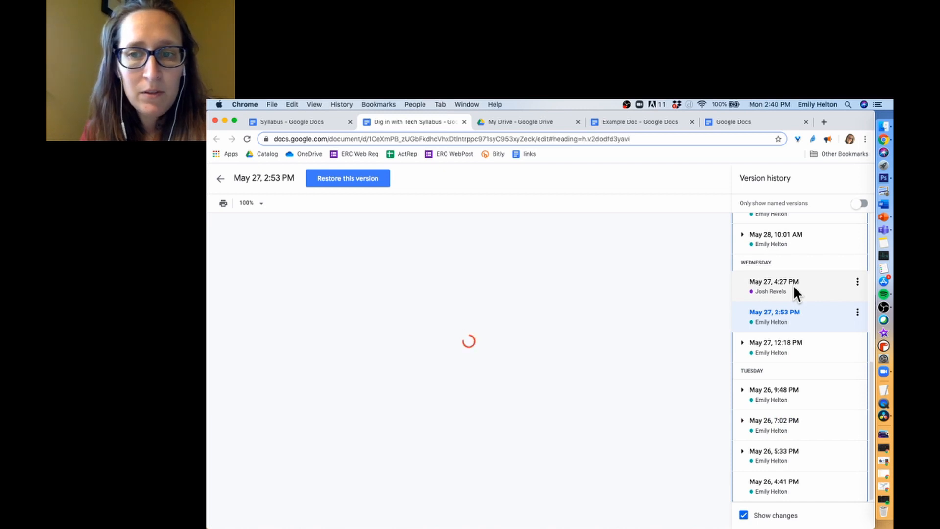
pyautogui.doubleClick(793, 286)
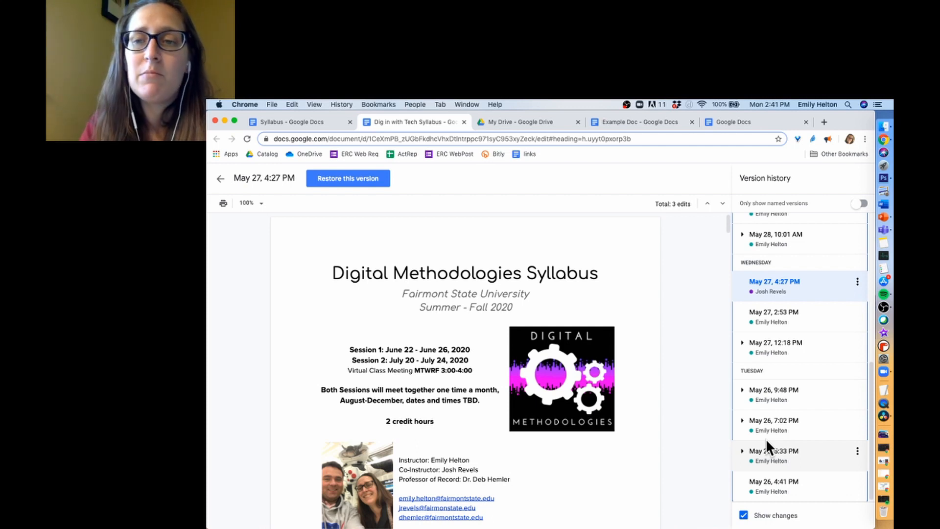
pyautogui.scroll(5, 810, 394)
pyautogui.scroll(3, 809, 395)
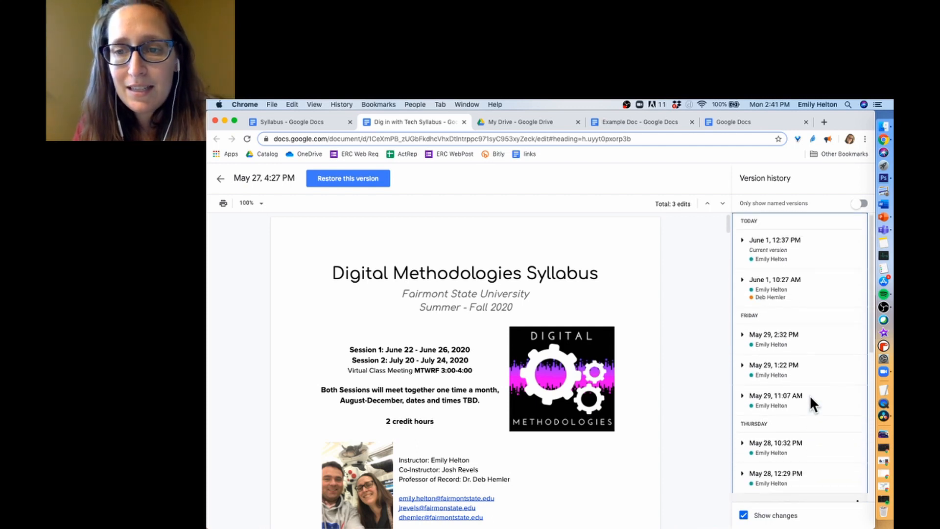
pyautogui.click(801, 282)
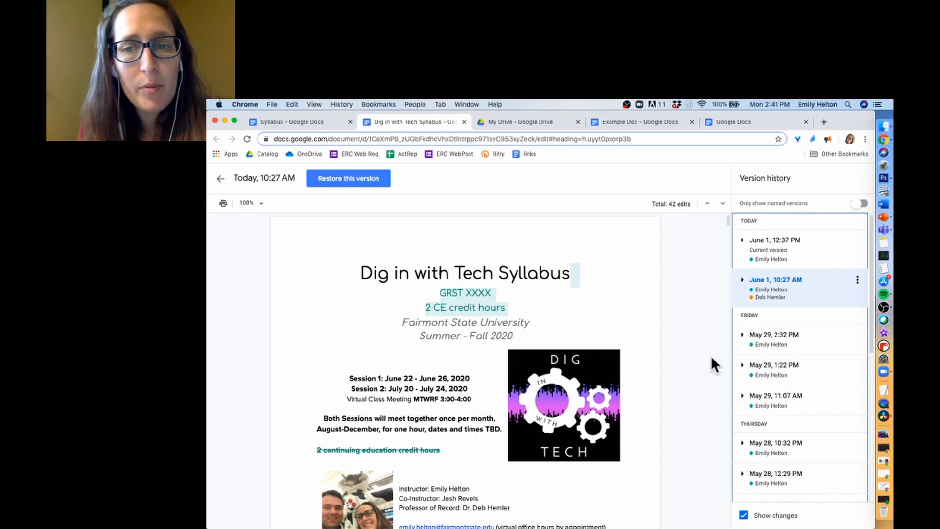
pyautogui.click(792, 252)
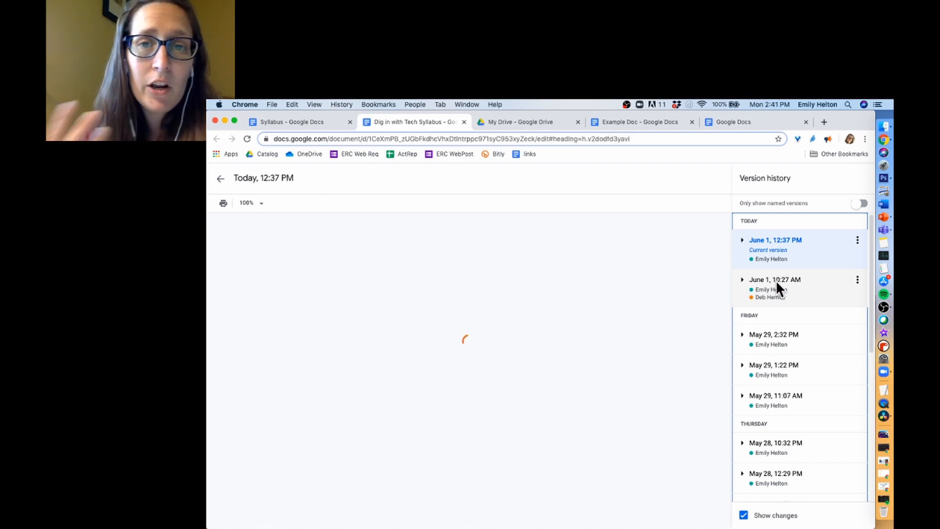
pyautogui.click(777, 283)
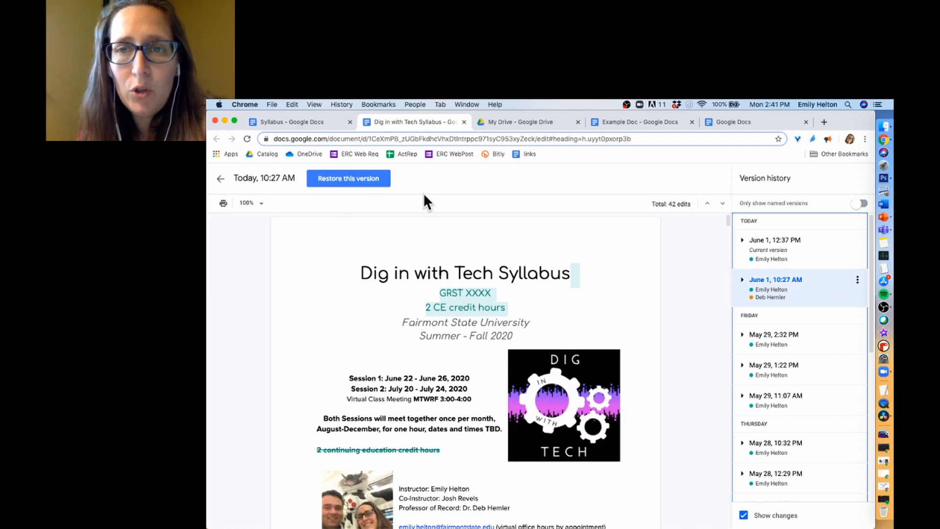
# - Exit the syllabus's version history and switch back to Example Doc
pyautogui.click(220, 179)
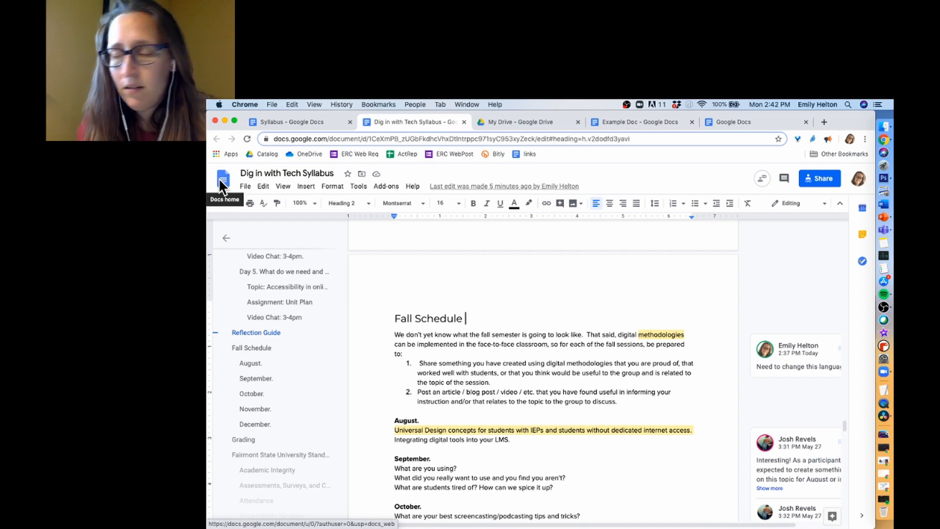
pyautogui.click(646, 121)
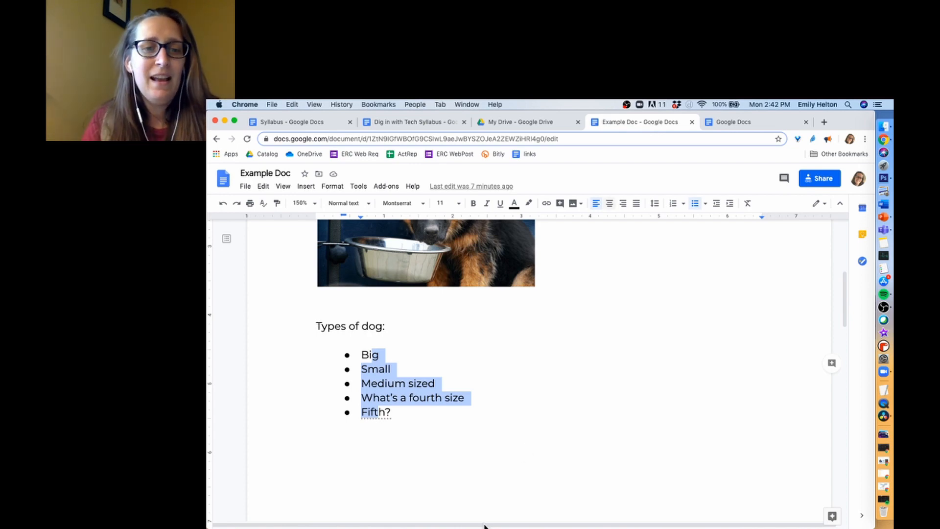
# - Put the cursor on the blank line under the Types of dog list and show the table size grid
pyautogui.click(481, 460)
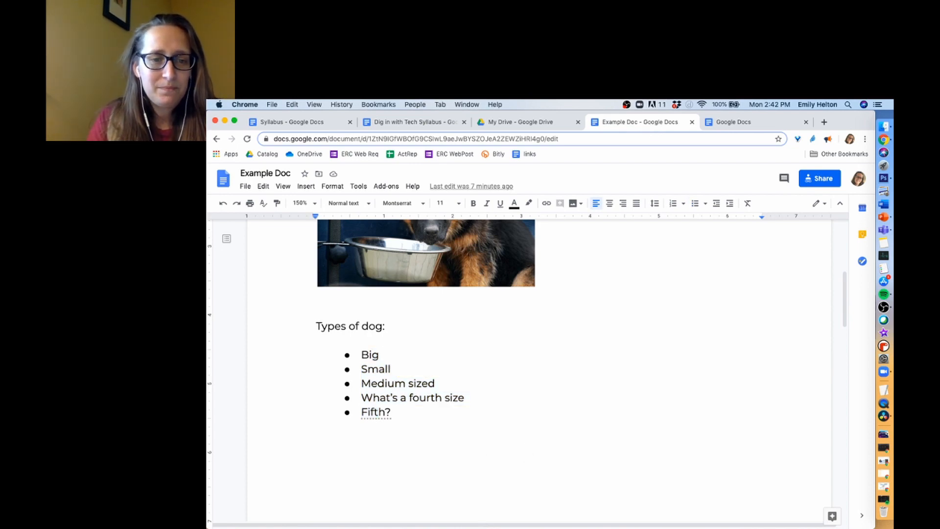
pyautogui.press('BackSpace')
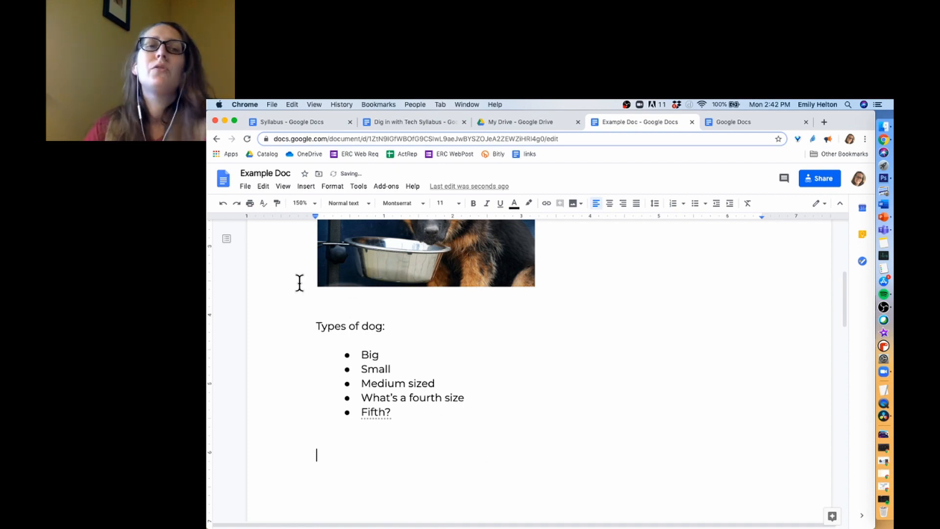
pyautogui.click(303, 187)
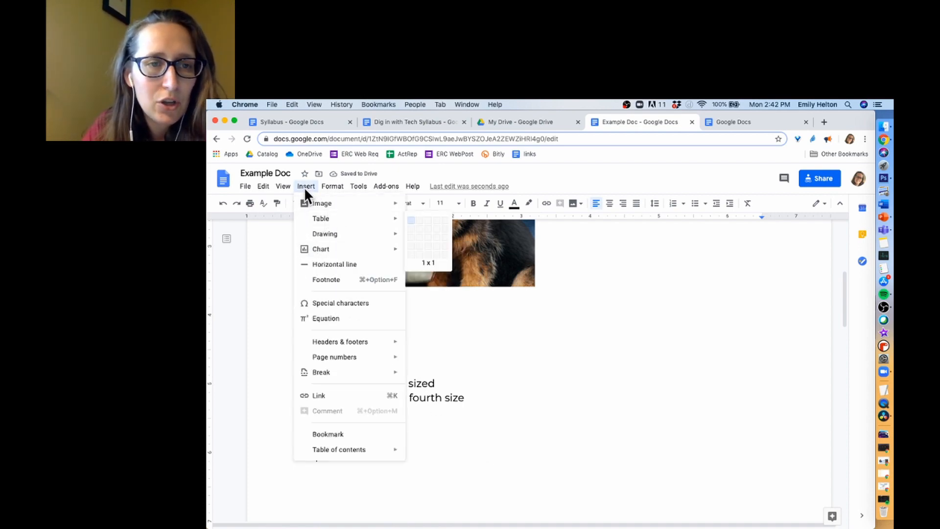
pyautogui.click(304, 185)
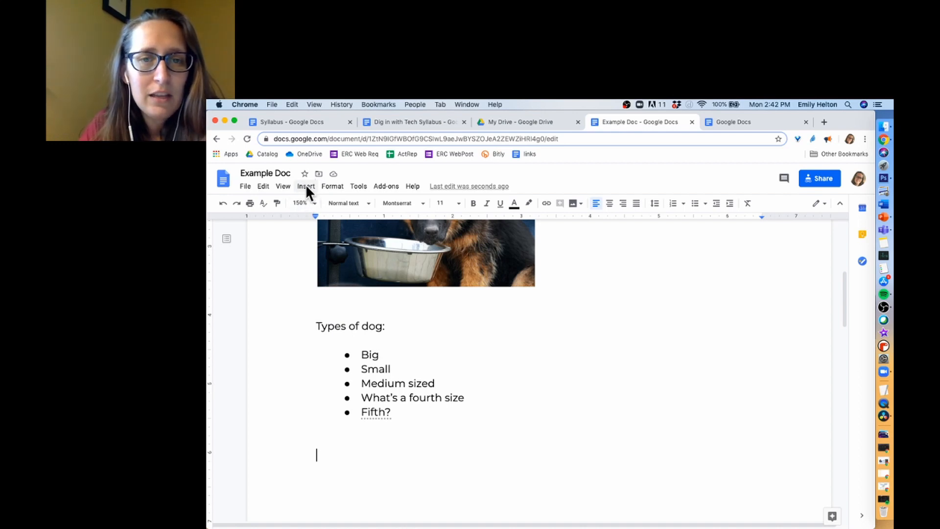
pyautogui.click(305, 186)
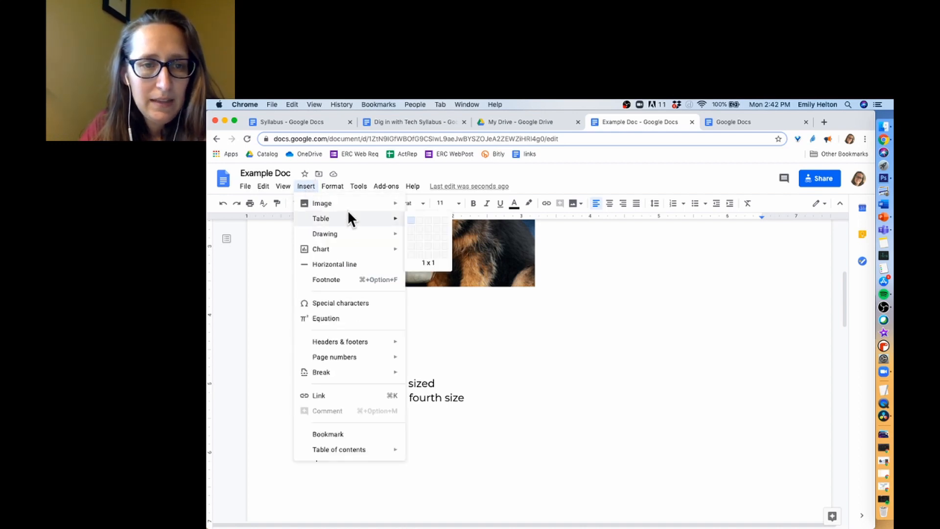
pyautogui.moveTo(376, 220)
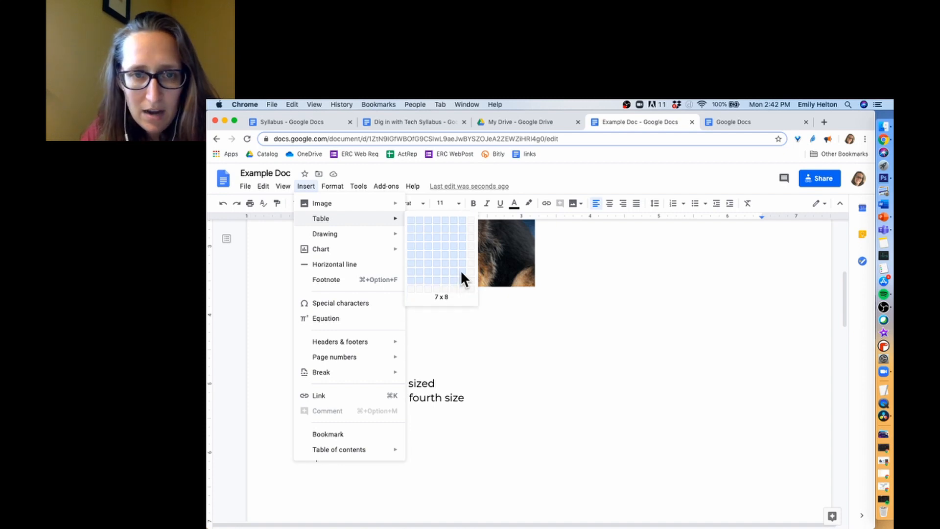
# - Insert a 4-column by 5-row table below the dog list
pyautogui.click(436, 251)
pyautogui.scroll(-2, 468, 410)
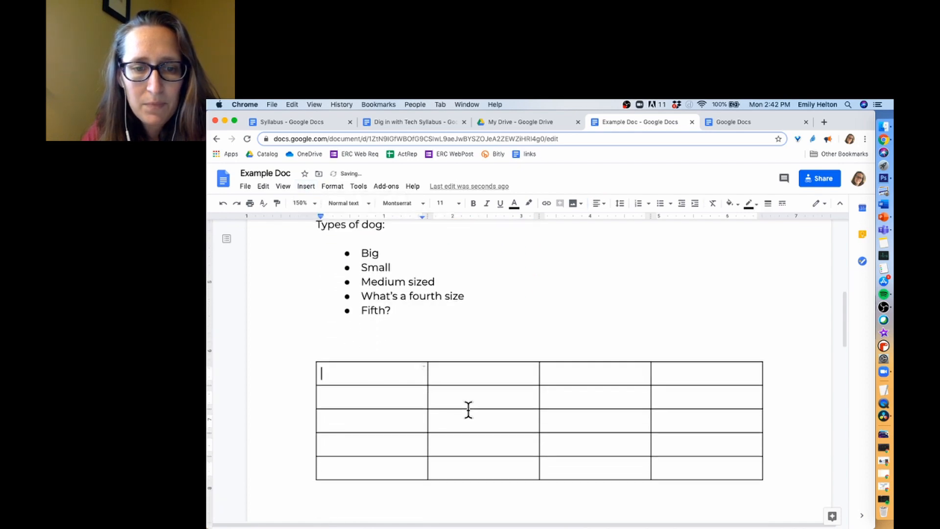
pyautogui.scroll(-4, 469, 410)
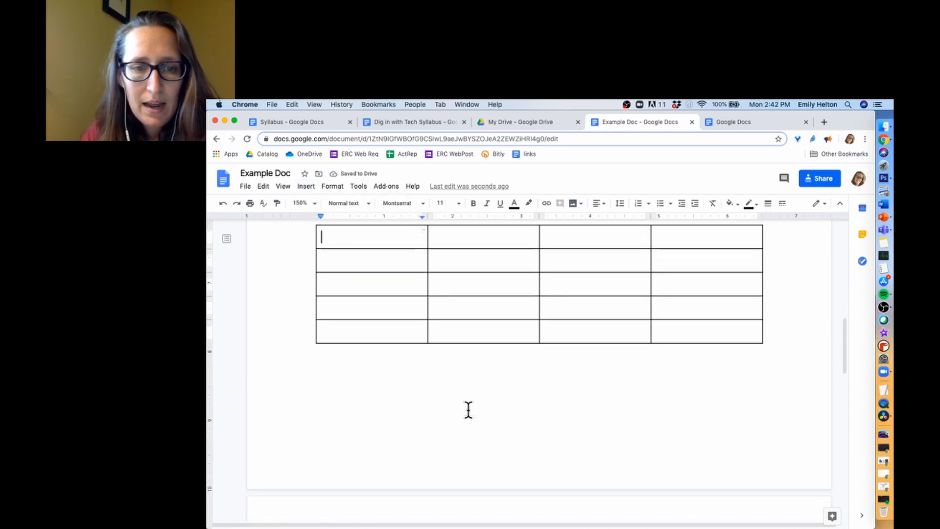
pyautogui.scroll(-3, 468, 411)
pyautogui.scroll(10, 468, 411)
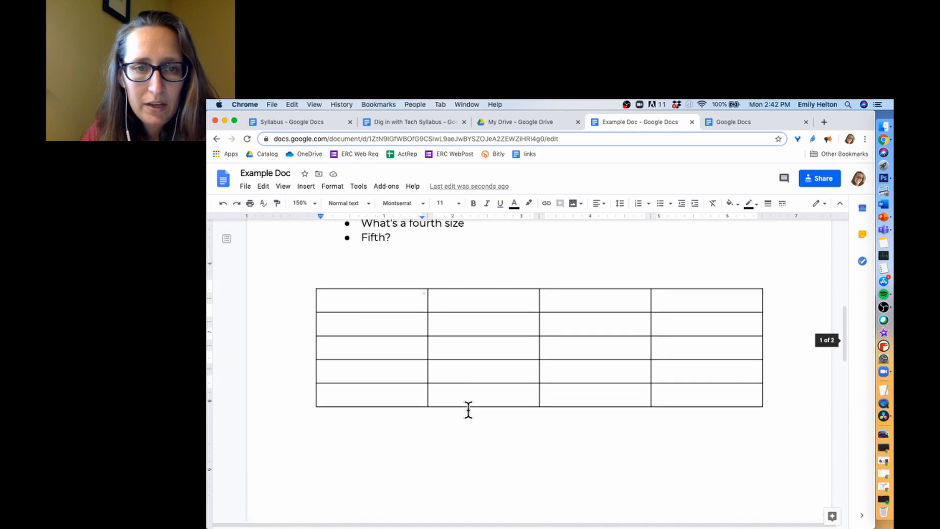
pyautogui.scroll(-2, 468, 410)
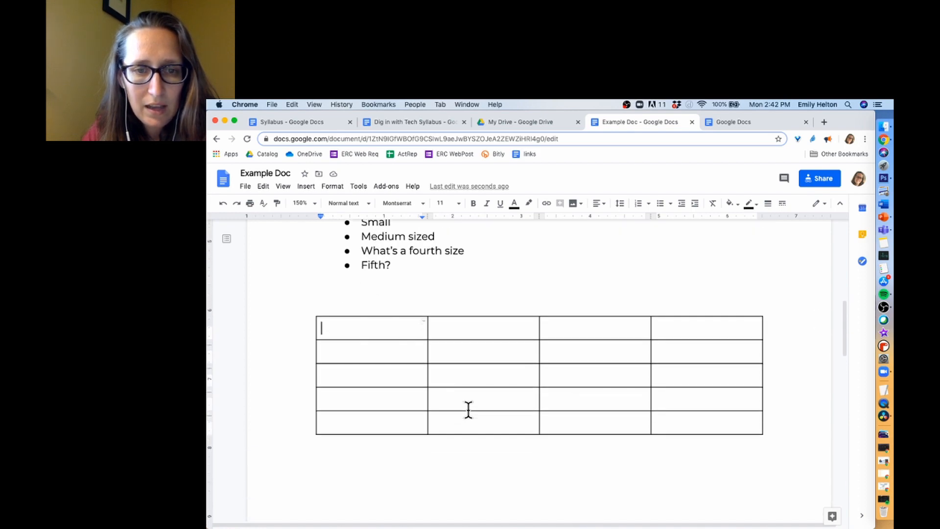
# - Add a page break above the table so it starts on page 2
pyautogui.doubleClick(437, 290)
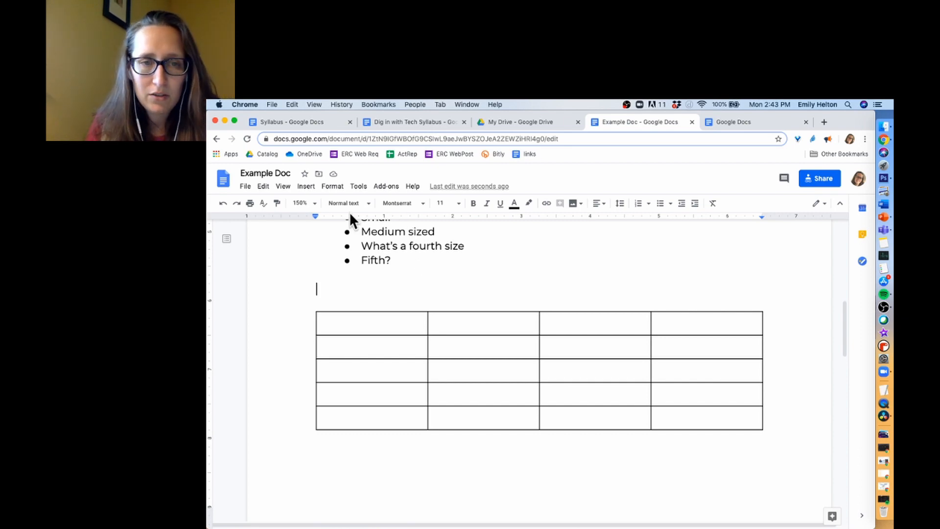
pyautogui.click(306, 186)
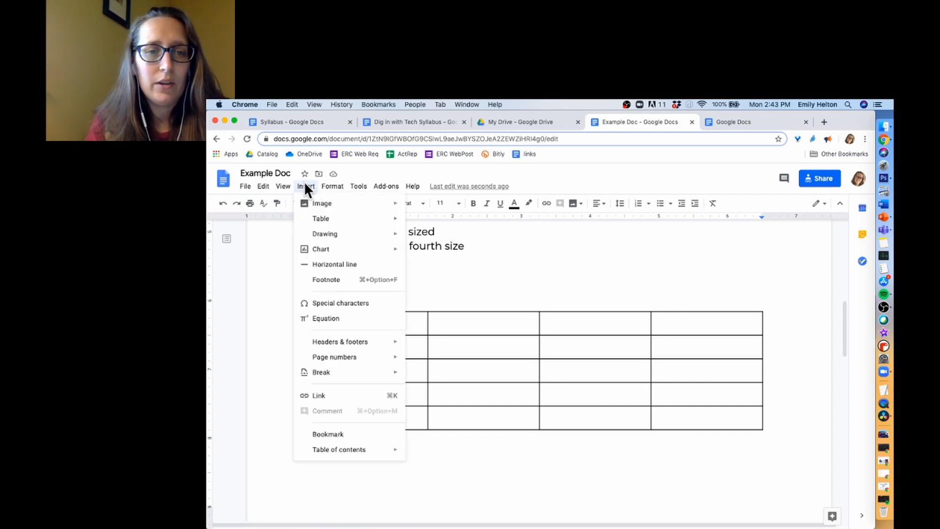
pyautogui.moveTo(352, 361)
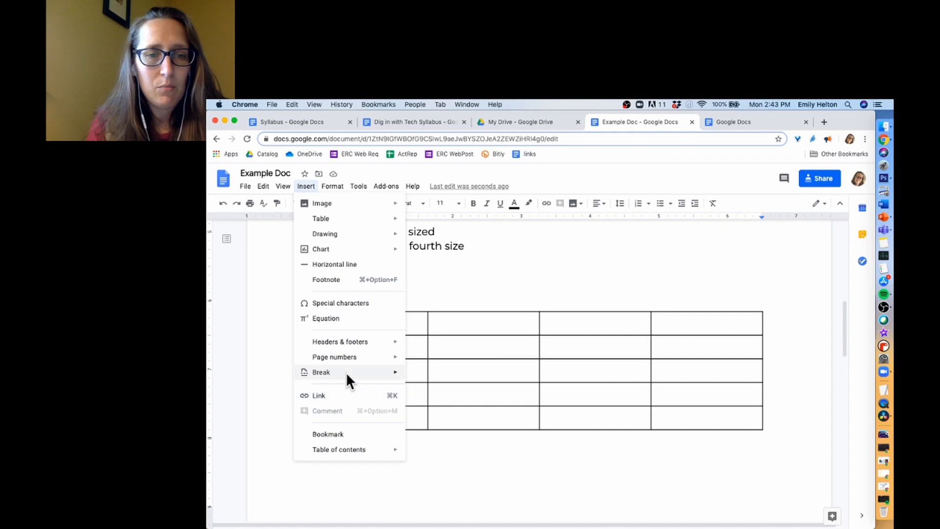
pyautogui.moveTo(345, 372)
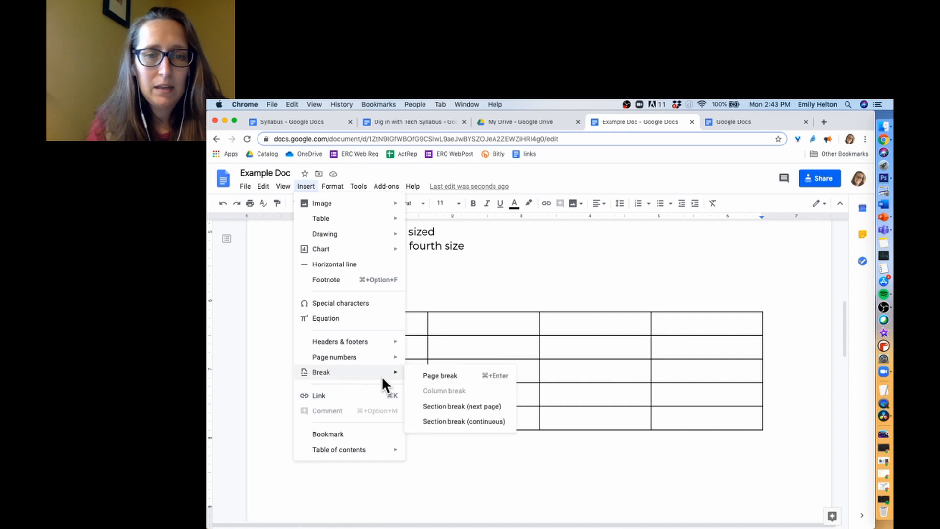
pyautogui.click(495, 378)
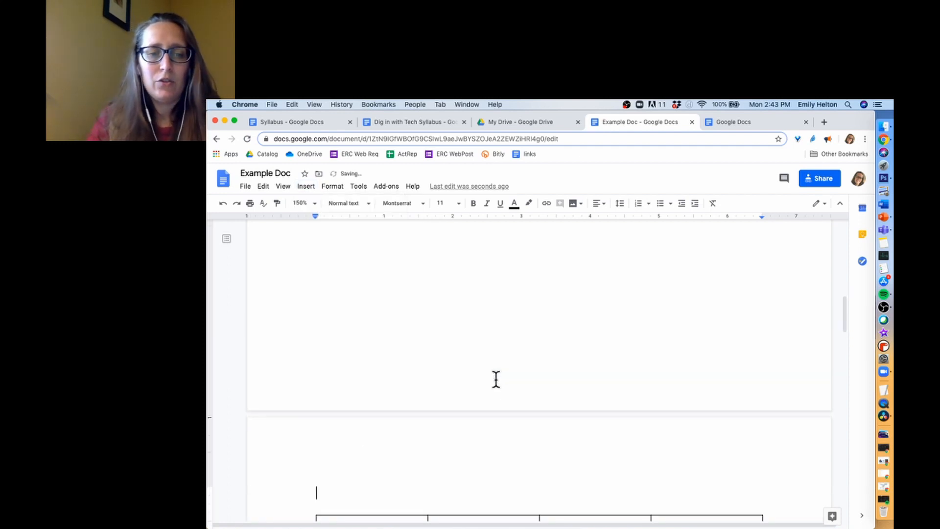
pyautogui.scroll(-2, 495, 379)
pyautogui.scroll(5, 495, 379)
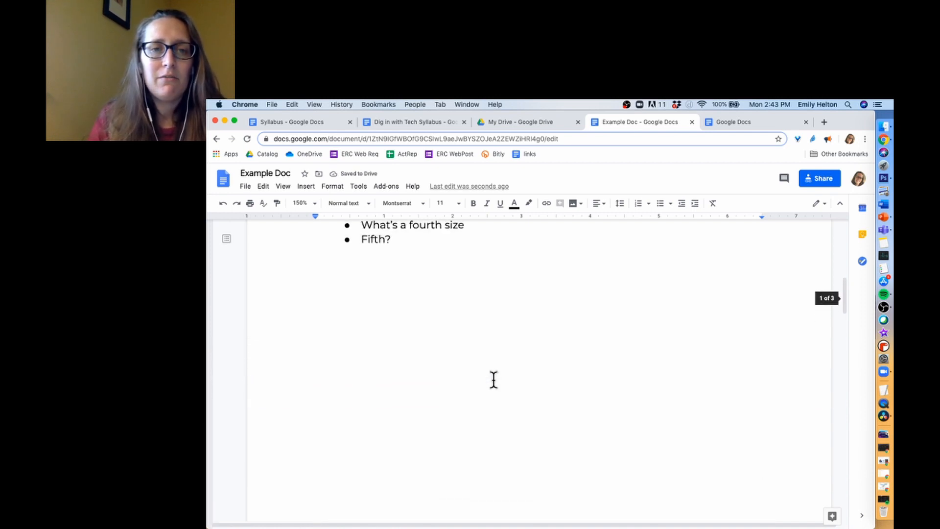
pyautogui.scroll(-5, 494, 379)
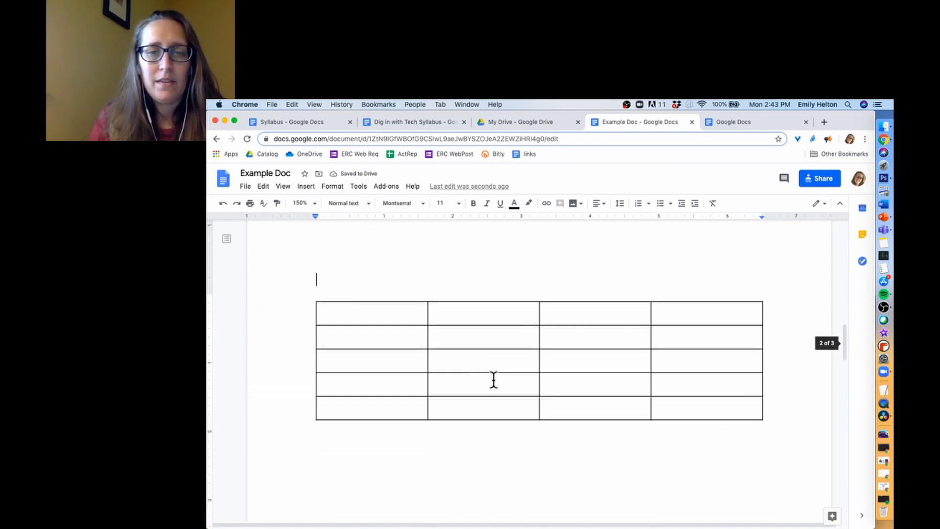
pyautogui.scroll(-2, 493, 380)
pyautogui.scroll(1, 494, 380)
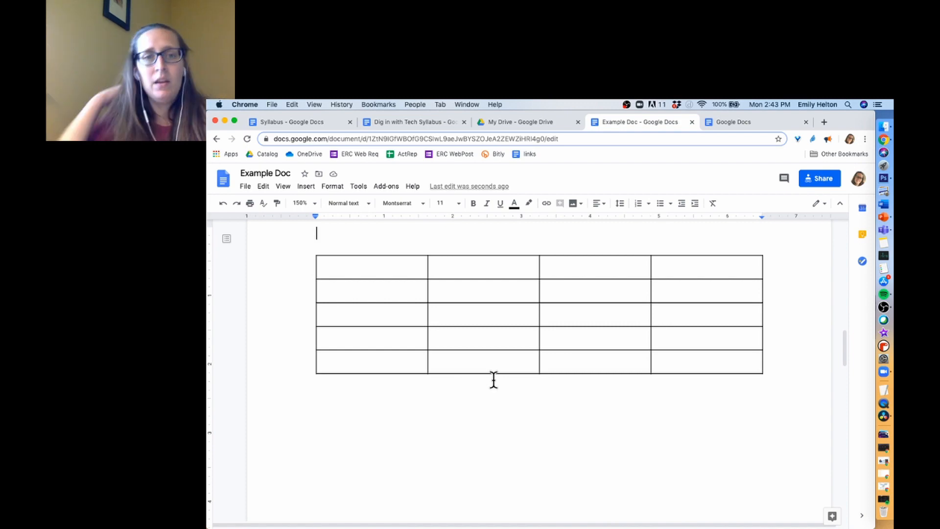
# - Fill the table's first row with the headers Name, Breed, Size and Notes
pyautogui.click(394, 267)
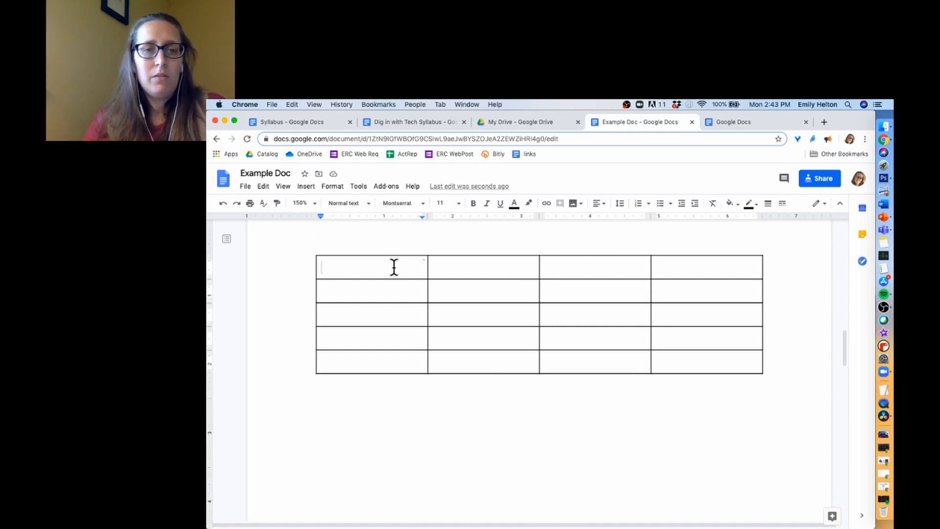
pyautogui.write('Name')
pyautogui.press('Tab')
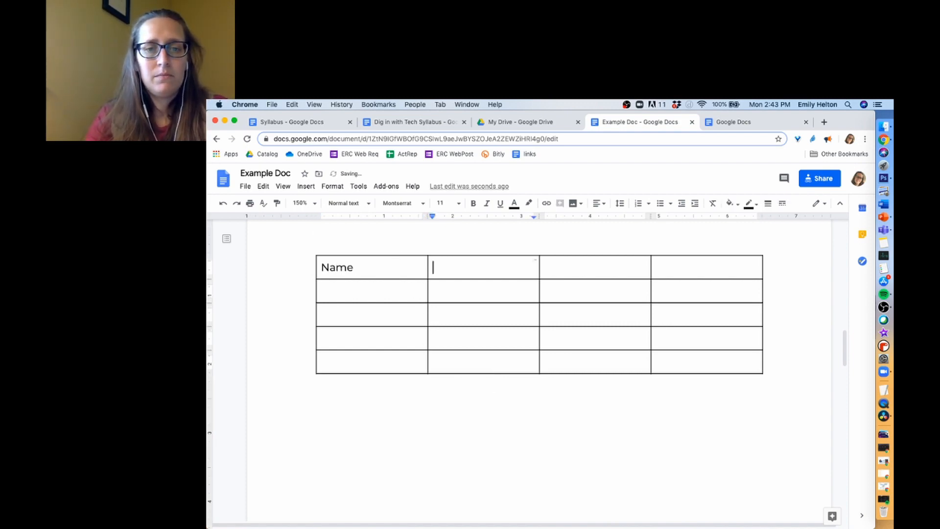
pyautogui.write('Breed')
pyautogui.press('Tab')
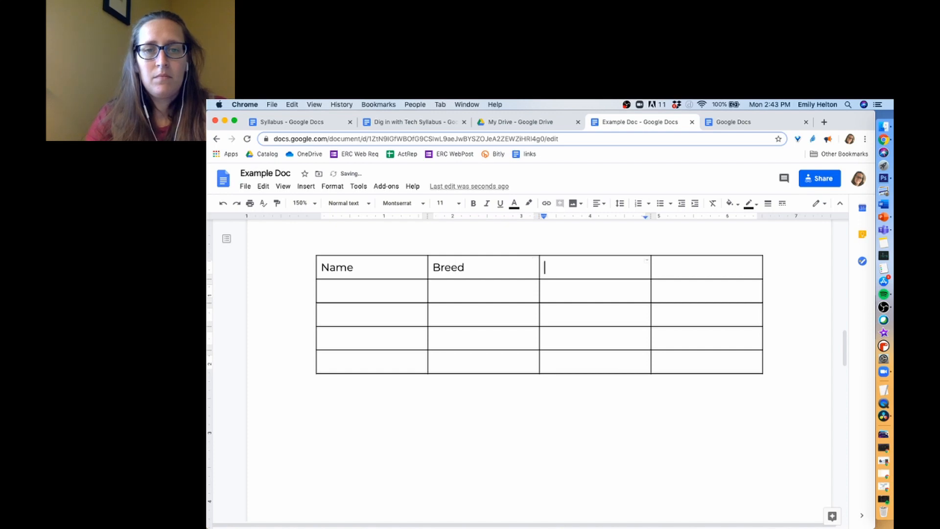
pyautogui.write('Size')
pyautogui.press('Tab')
pyautogui.write('Notes')
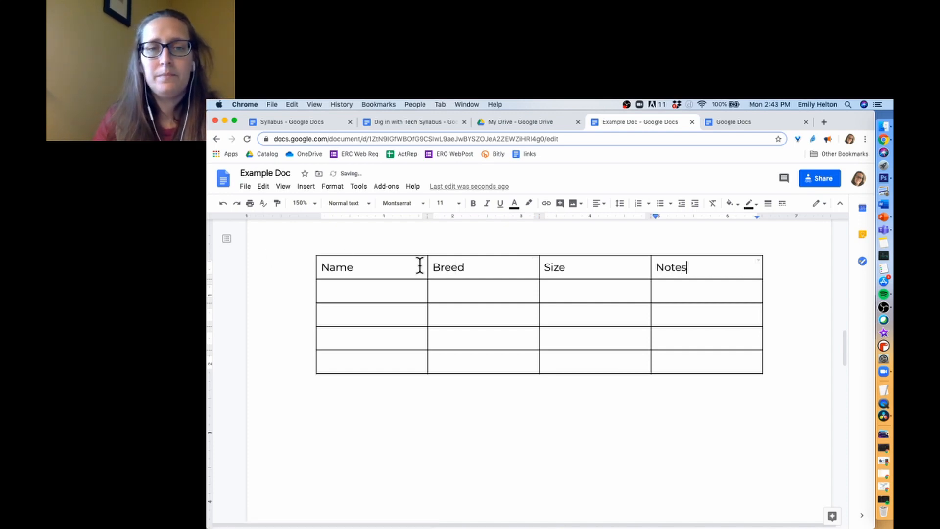
# - Make the header row bold and center-aligned
pyautogui.moveTo(420, 264); pyautogui.dragTo(711, 272)
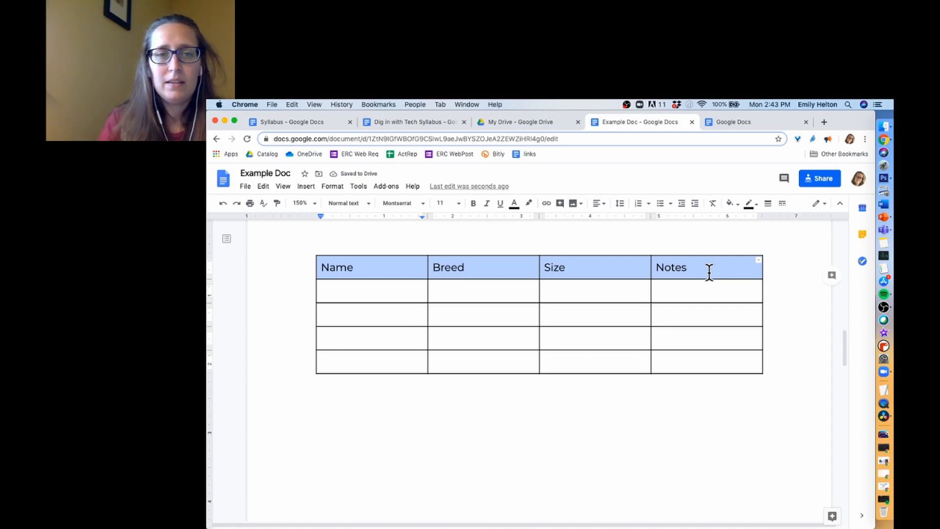
pyautogui.click(390, 269)
pyautogui.moveTo(390, 268); pyautogui.dragTo(703, 255)
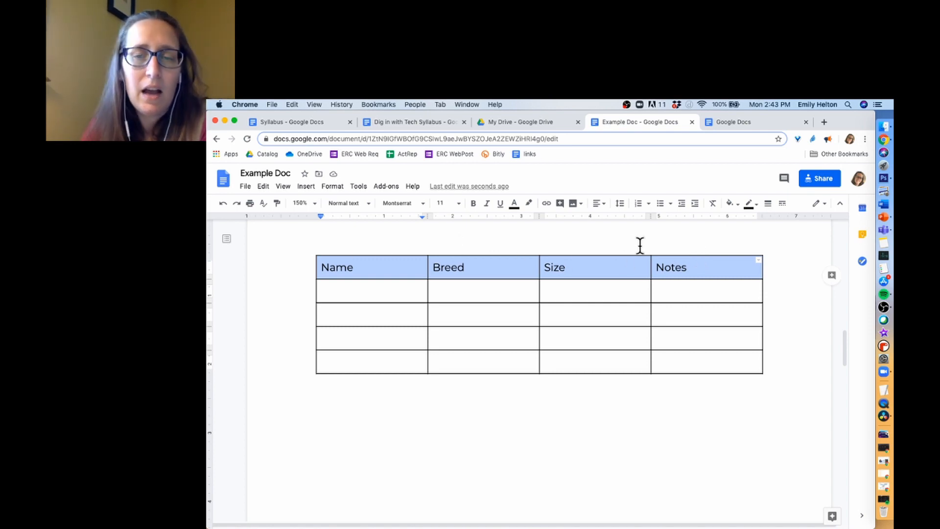
pyautogui.click(472, 201)
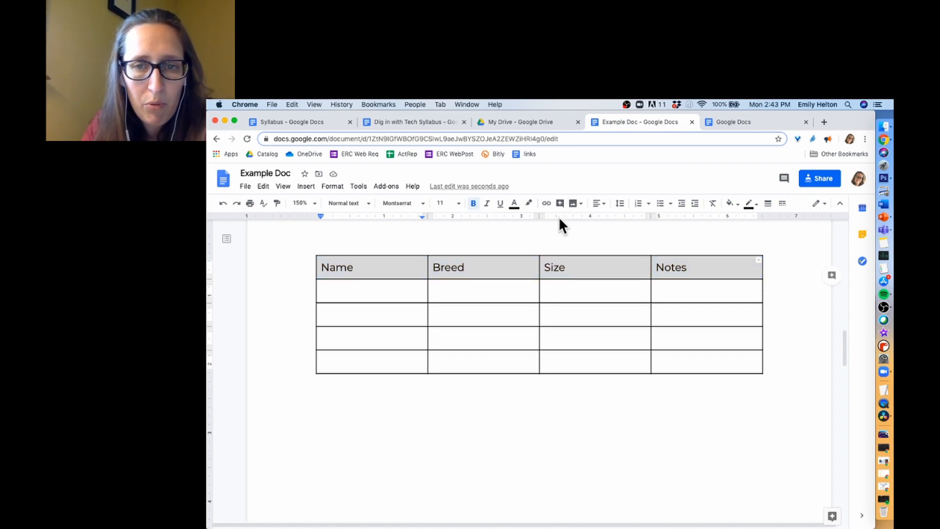
pyautogui.click(598, 203)
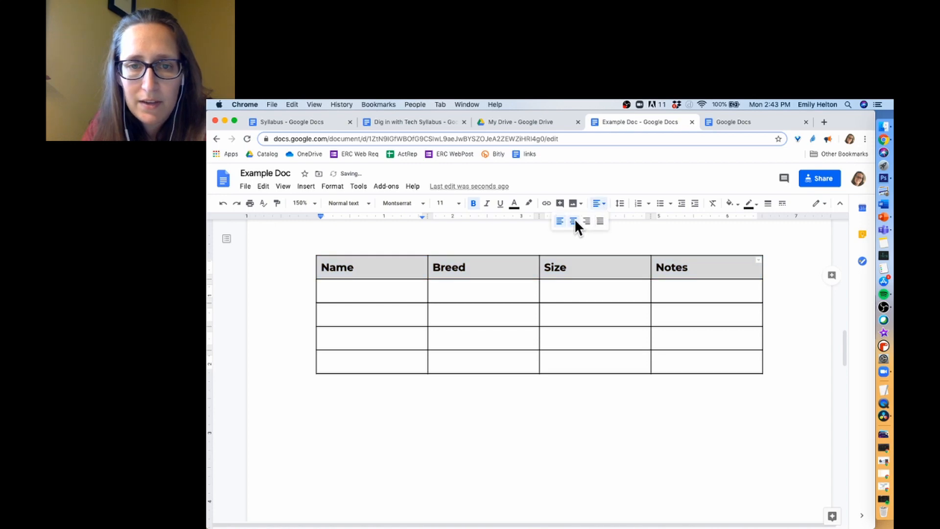
pyautogui.click(573, 221)
pyautogui.click(481, 322)
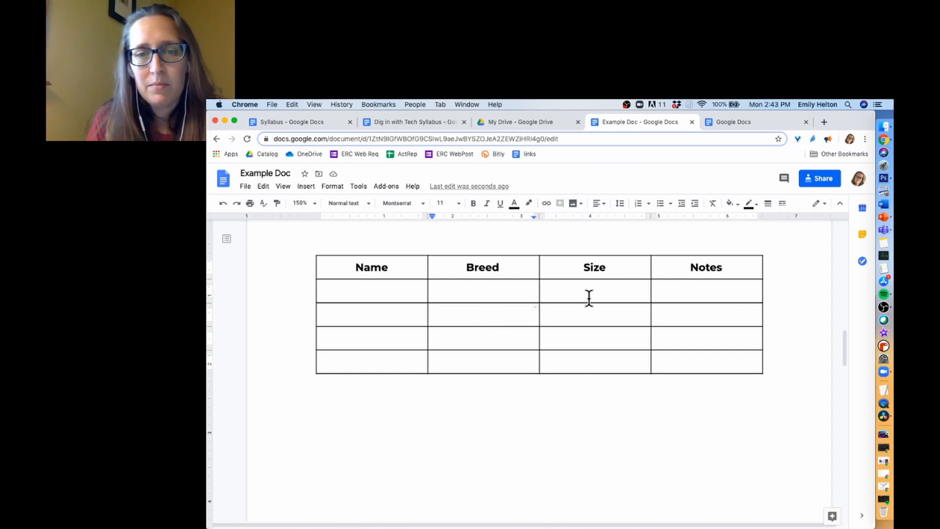
# - Merge the Size and Notes cells of the table's second row into one cell
pyautogui.moveTo(489, 293); pyautogui.dragTo(495, 308)
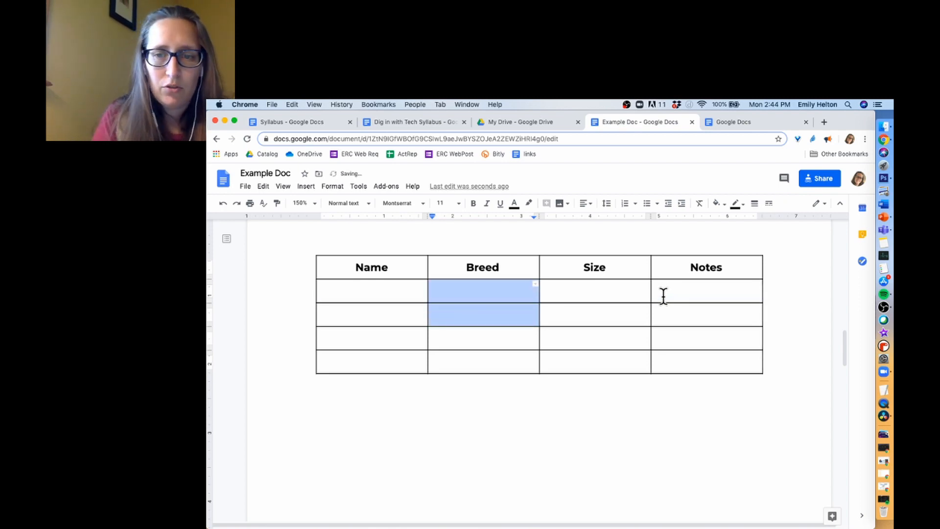
pyautogui.moveTo(663, 295); pyautogui.dragTo(569, 288)
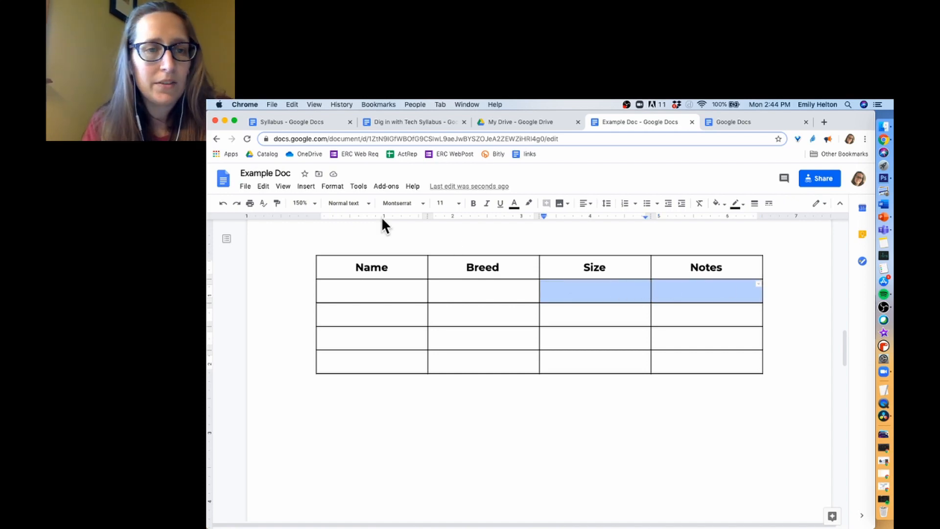
pyautogui.click(336, 189)
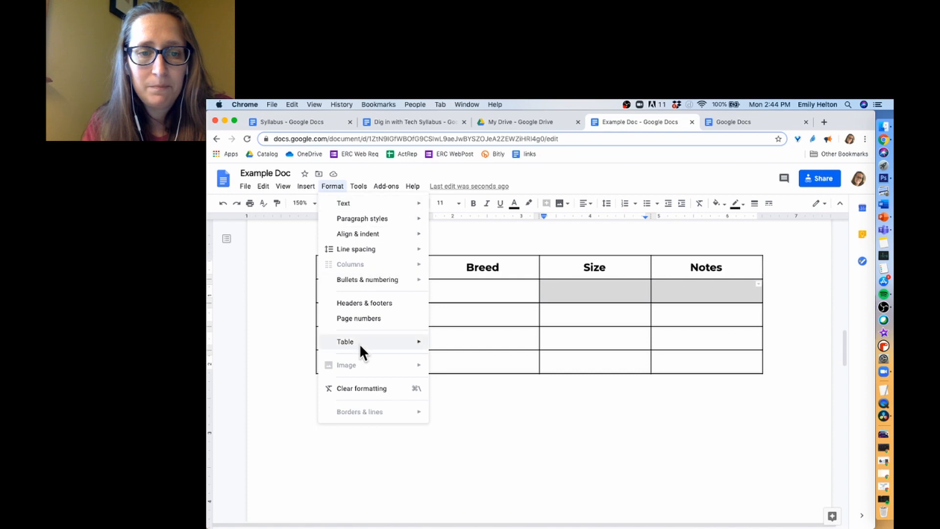
pyautogui.moveTo(359, 343)
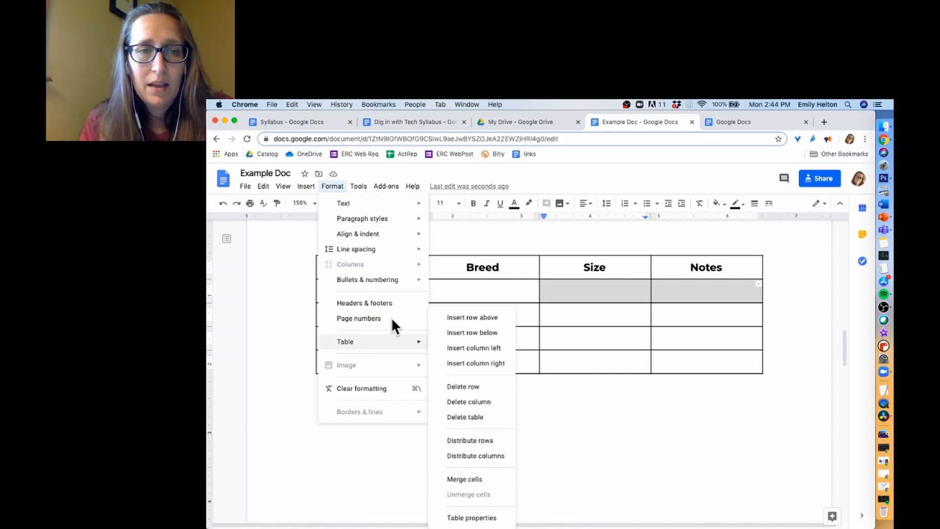
pyautogui.moveTo(395, 340)
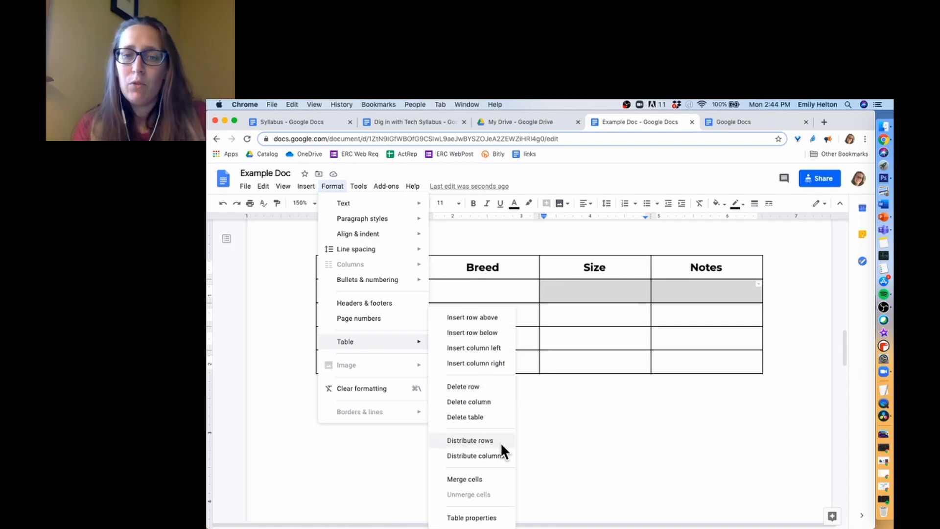
pyautogui.click(465, 479)
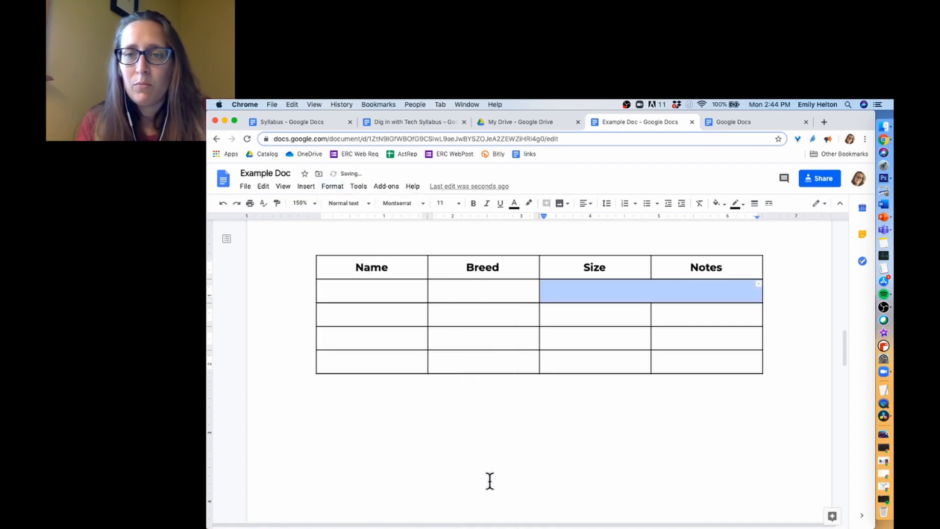
pyautogui.click(498, 415)
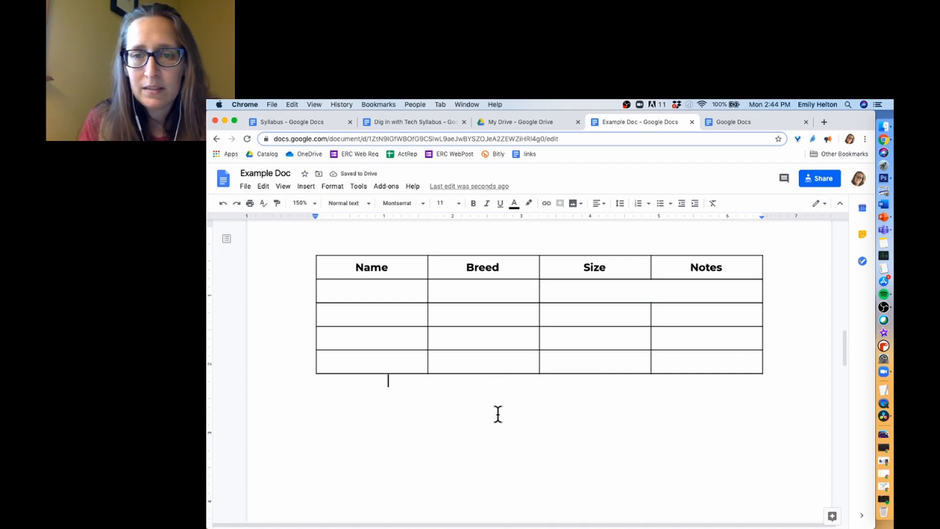
# - Move the caret through the table's last-row and header cells
pyautogui.click(493, 361)
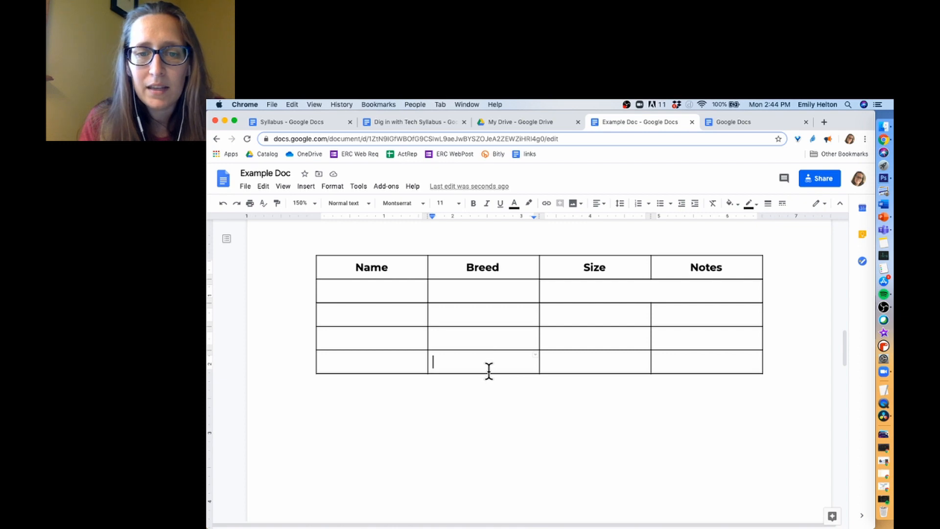
pyautogui.click(594, 361)
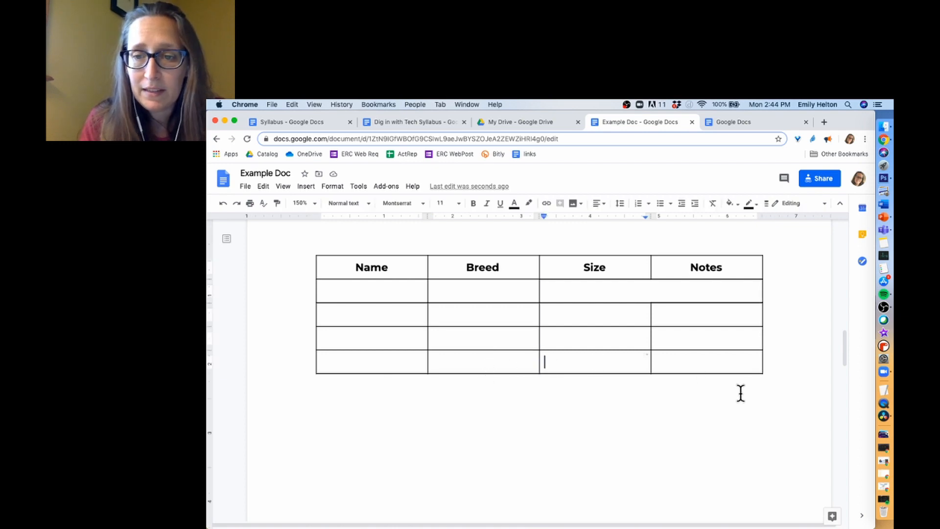
pyautogui.click(689, 363)
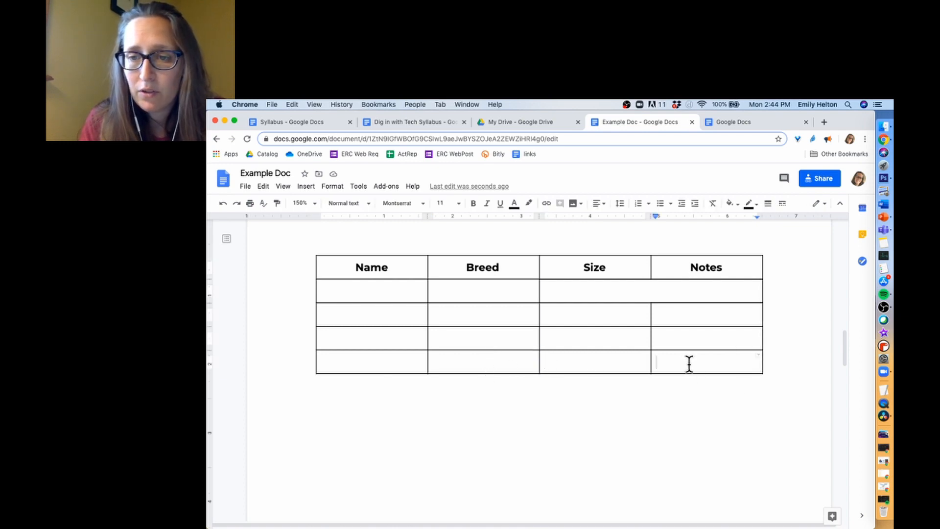
pyautogui.click(571, 372)
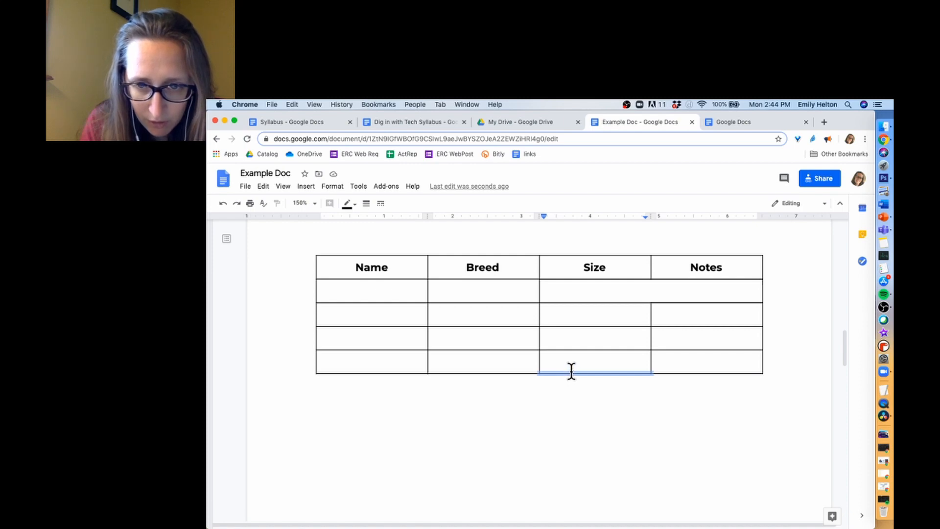
pyautogui.click(571, 367)
pyautogui.press('super+a')
pyautogui.click(695, 343)
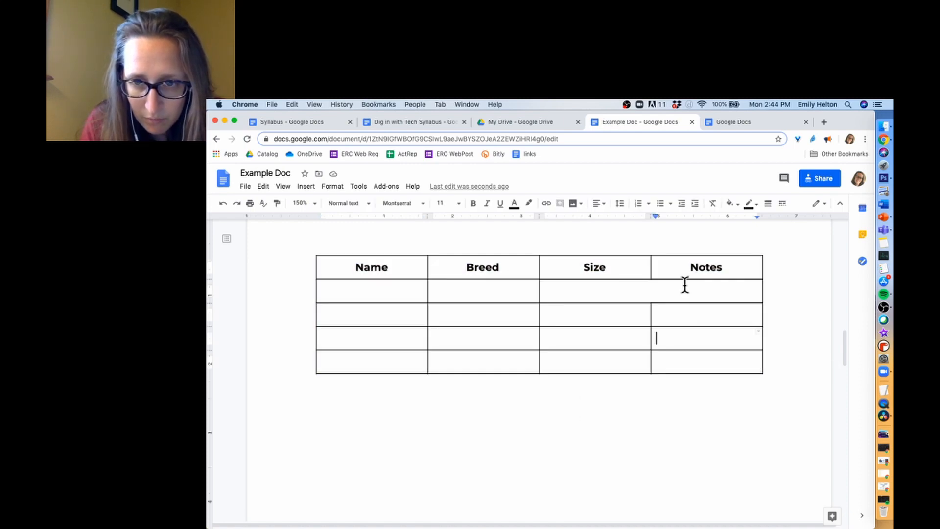
pyautogui.click(689, 265)
pyautogui.click(471, 259)
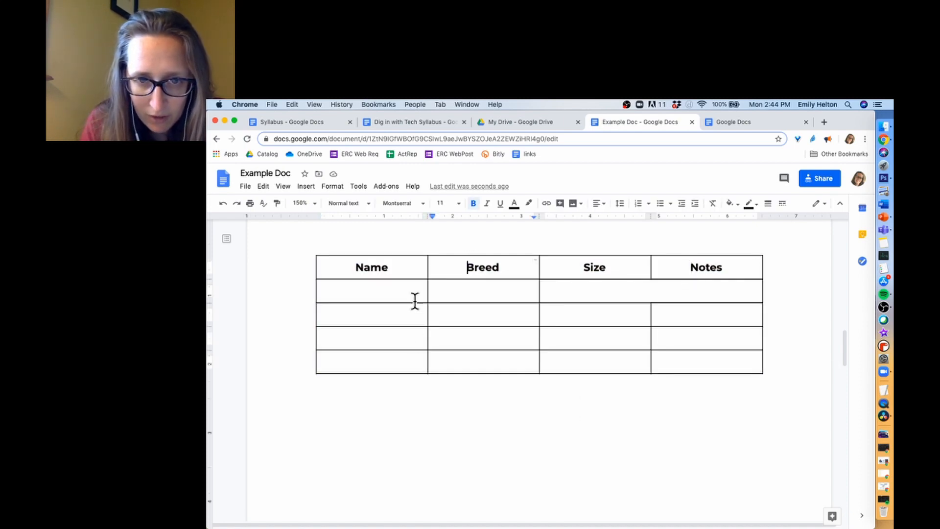
pyautogui.click(418, 350)
# - Add blank lines in the last row's Name cell so the bottom row is about three lines tall
pyautogui.click(417, 365)
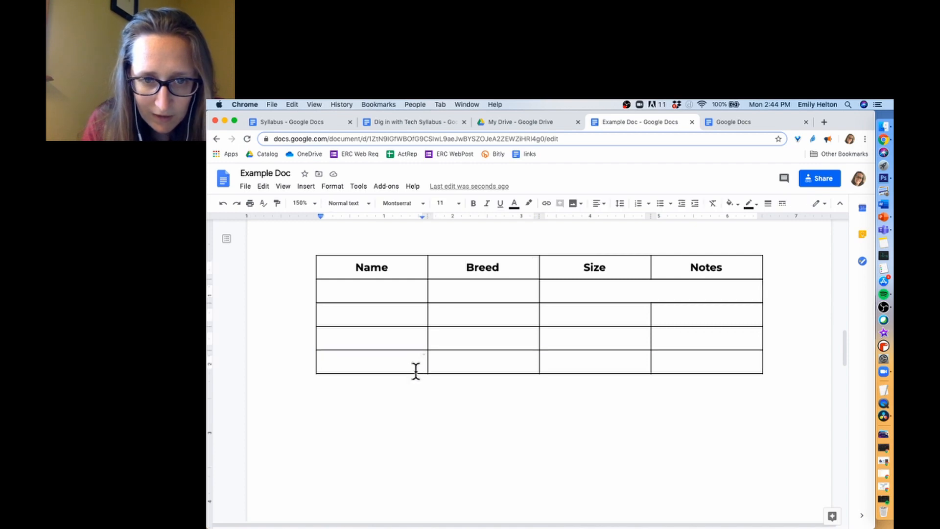
pyautogui.press('Return')
pyautogui.press('Return')
pyautogui.press('Return')
pyautogui.press('Return')
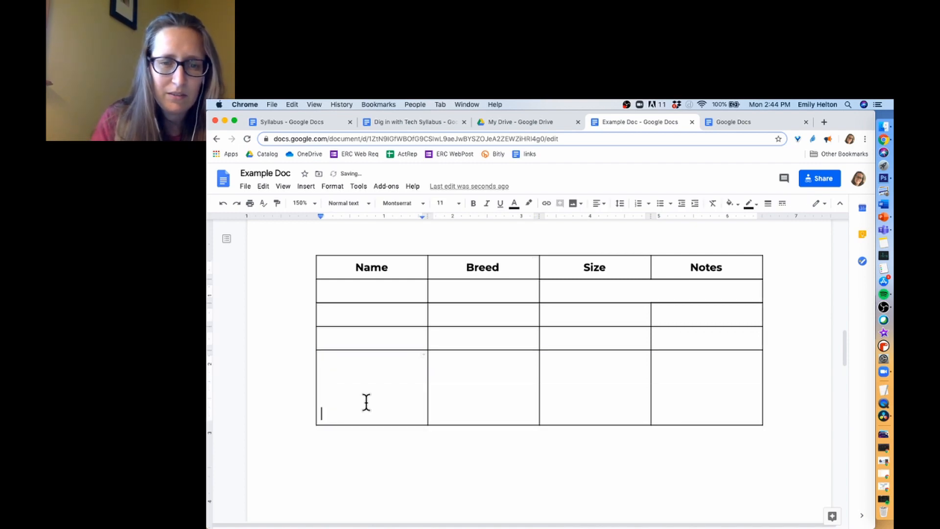
pyautogui.click(434, 384)
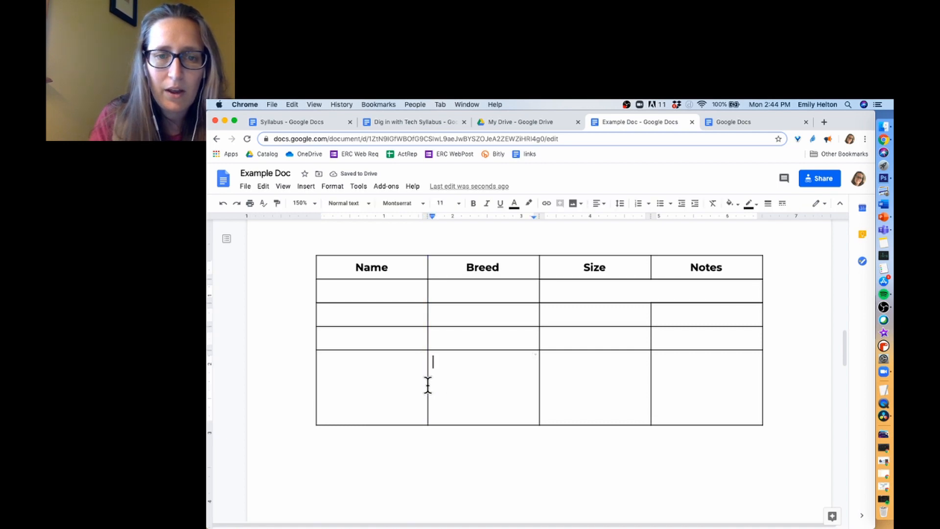
pyautogui.moveTo(416, 288); pyautogui.dragTo(692, 377)
pyautogui.click(413, 264)
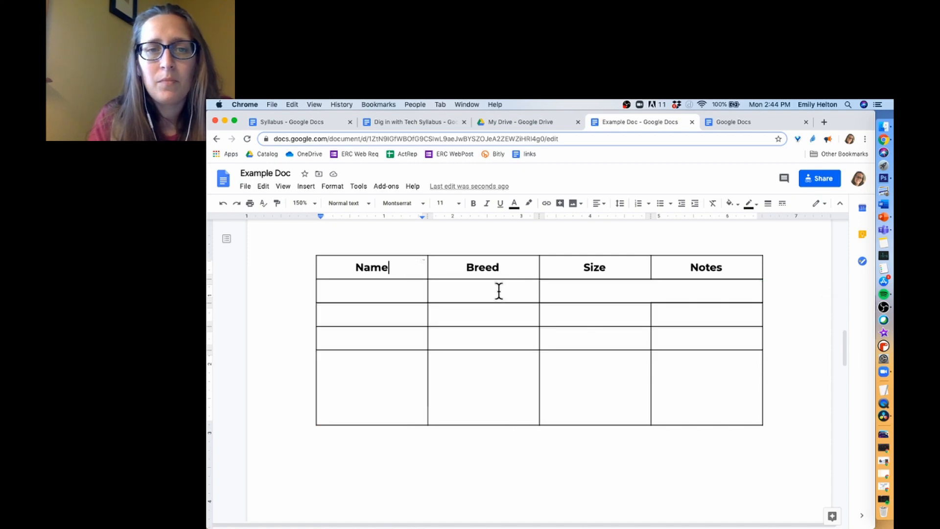
pyautogui.moveTo(499, 291); pyautogui.dragTo(695, 380)
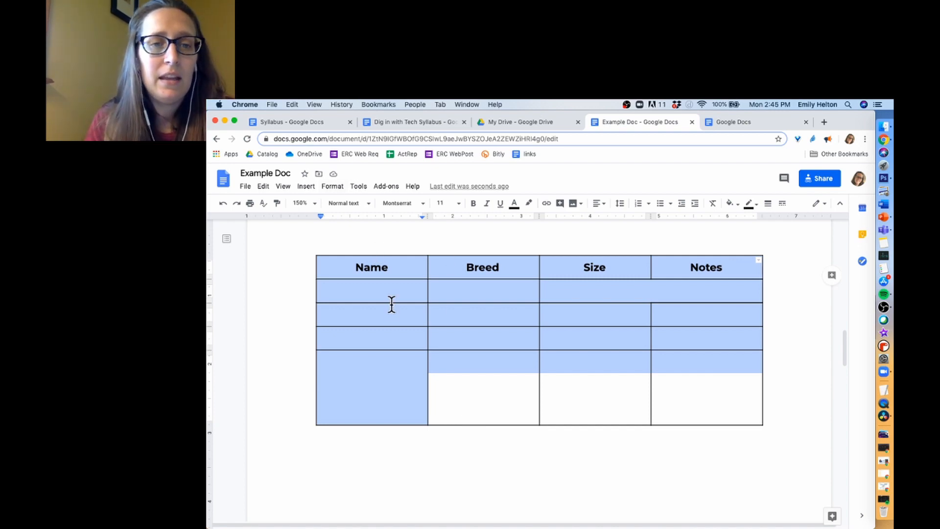
# - Distribute the dog table's data rows so all match the taller bottom row's height
pyautogui.moveTo(392, 300); pyautogui.dragTo(671, 392)
pyautogui.click(333, 186)
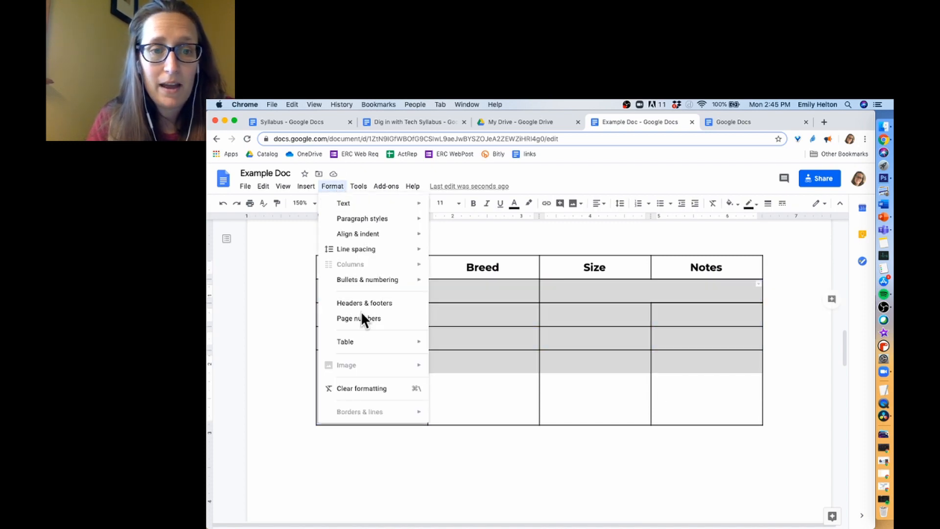
pyautogui.moveTo(362, 339)
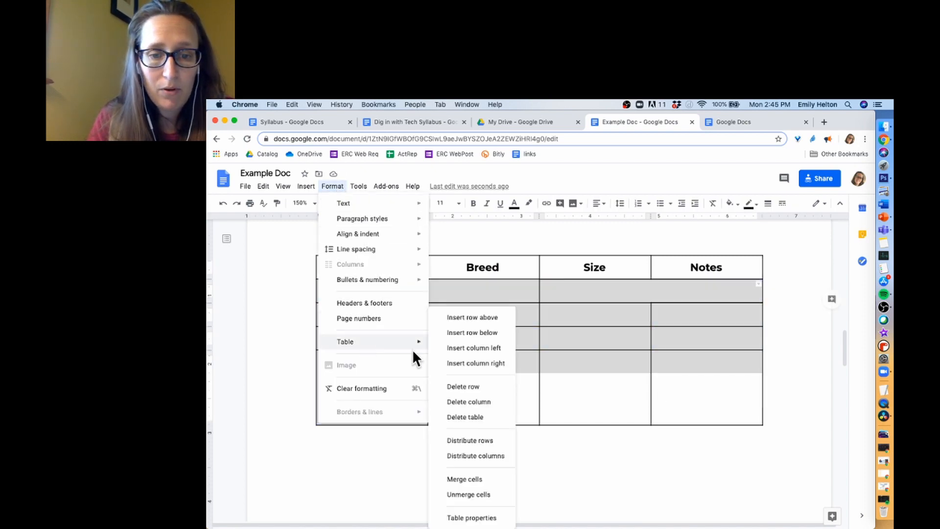
pyautogui.click(488, 439)
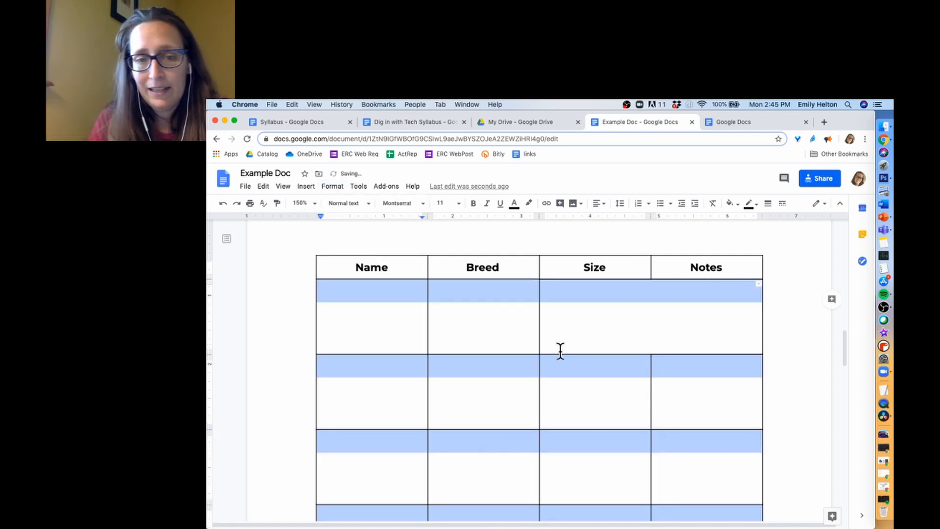
pyautogui.scroll(-3, 561, 351)
pyautogui.scroll(-1, 560, 351)
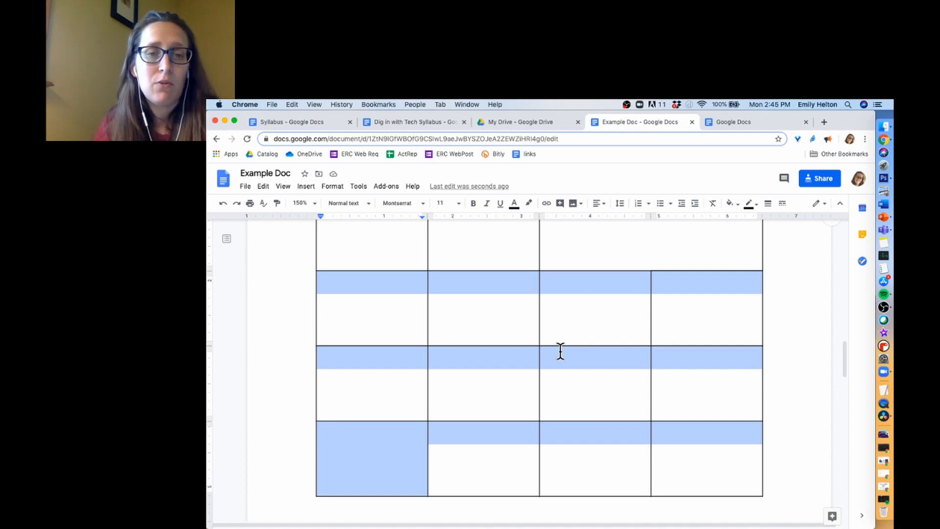
pyautogui.scroll(4, 560, 351)
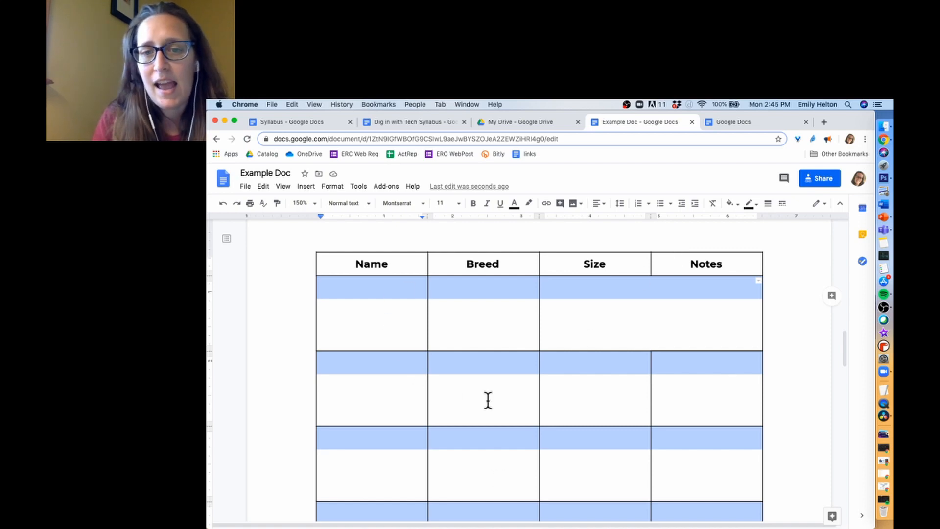
pyautogui.scroll(-5, 519, 394)
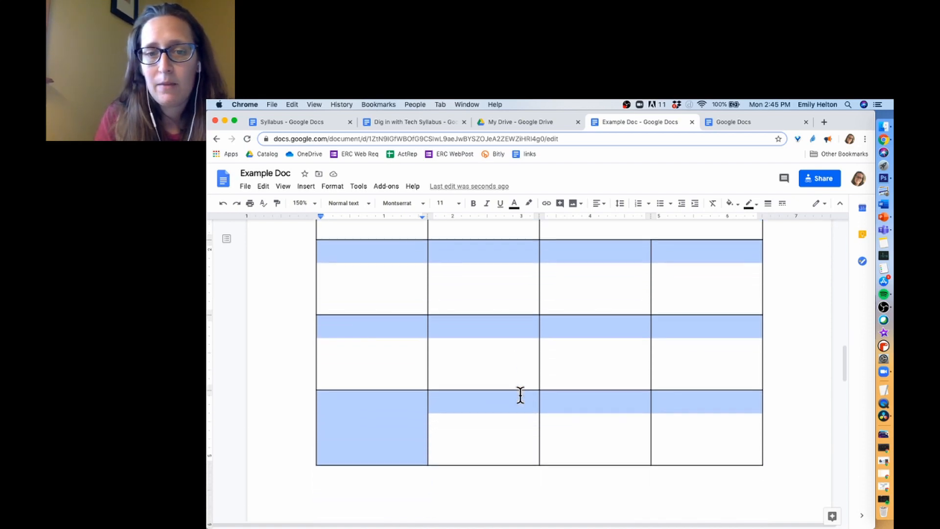
pyautogui.click(520, 395)
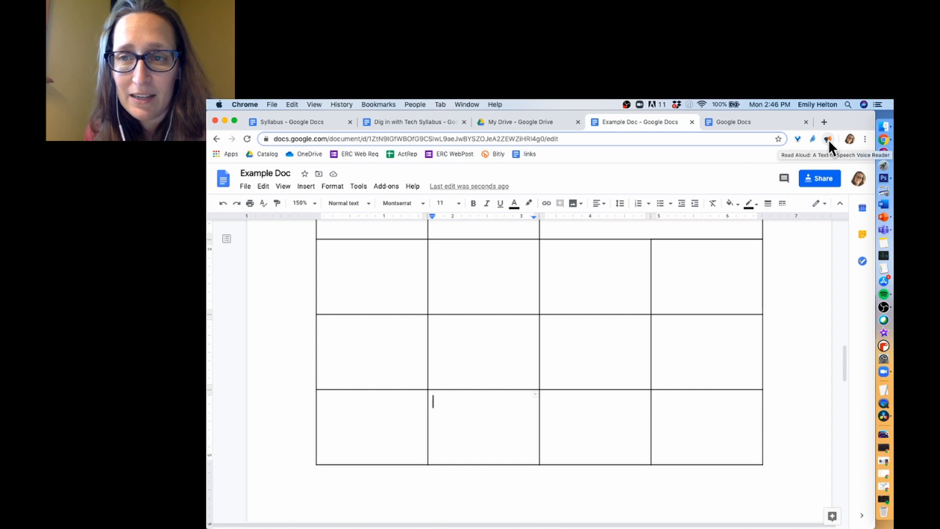
# - From the start of the Example Doc title, start the Read Aloud extension reading the document
pyautogui.scroll(4, 670, 261)
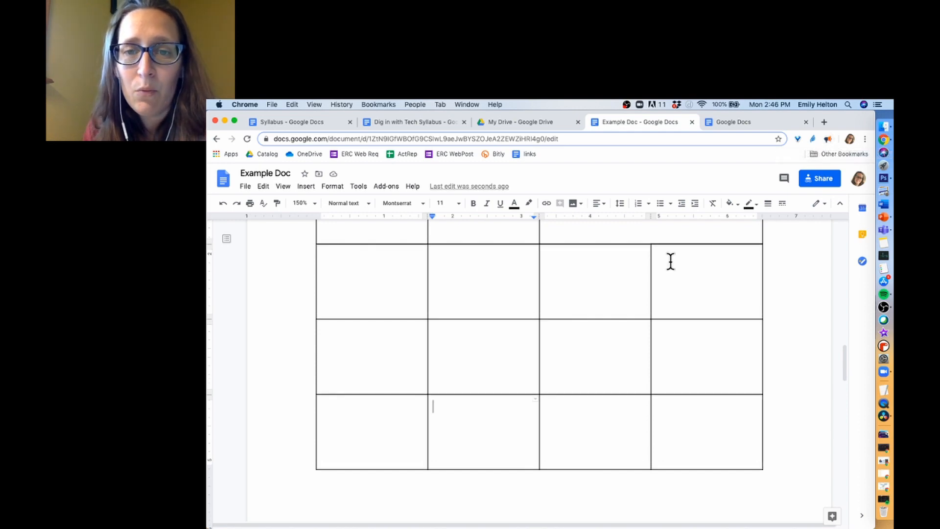
pyautogui.scroll(10, 670, 262)
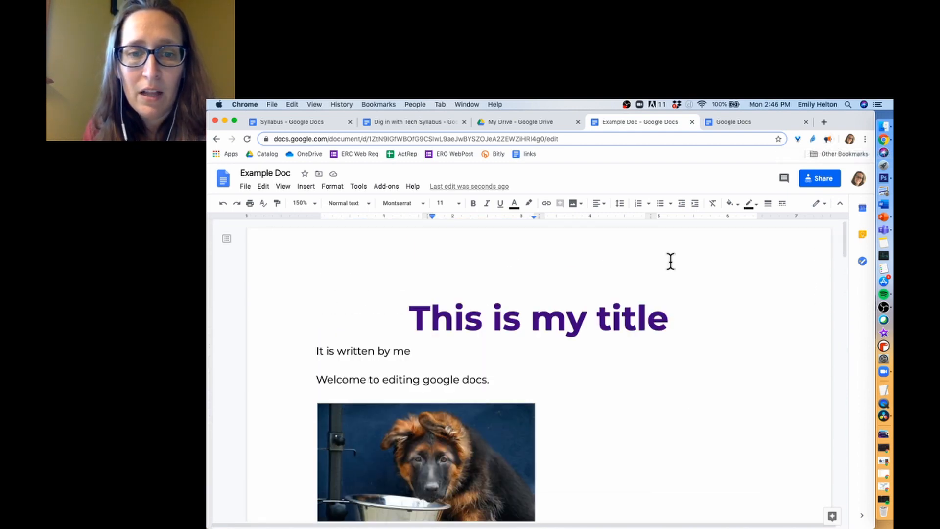
pyautogui.click(411, 309)
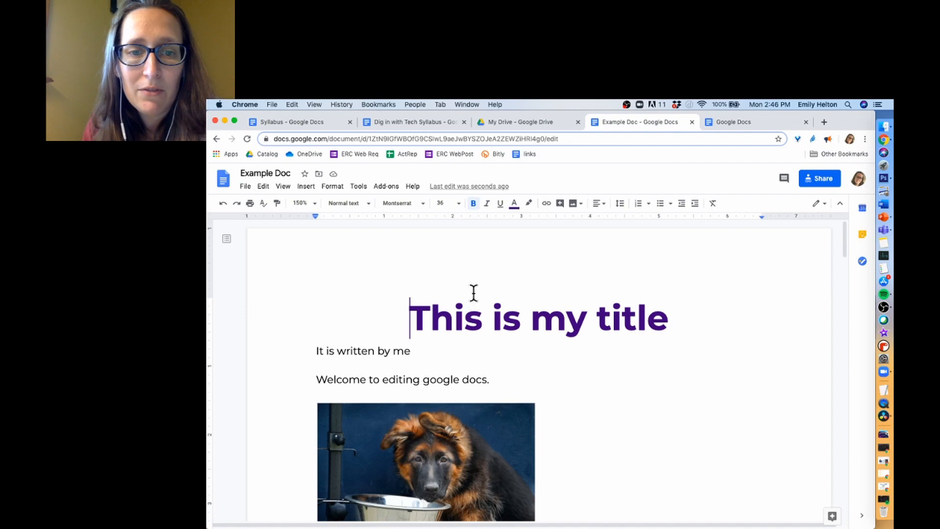
pyautogui.click(827, 142)
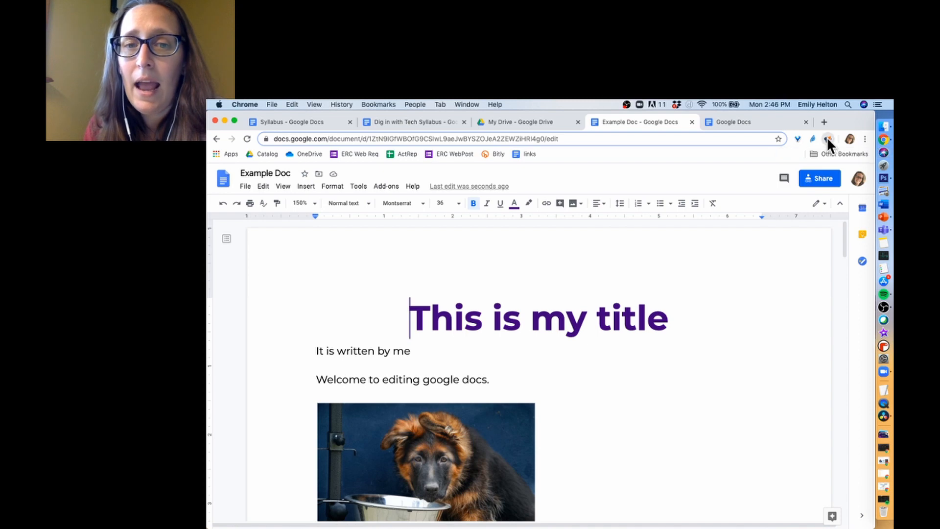